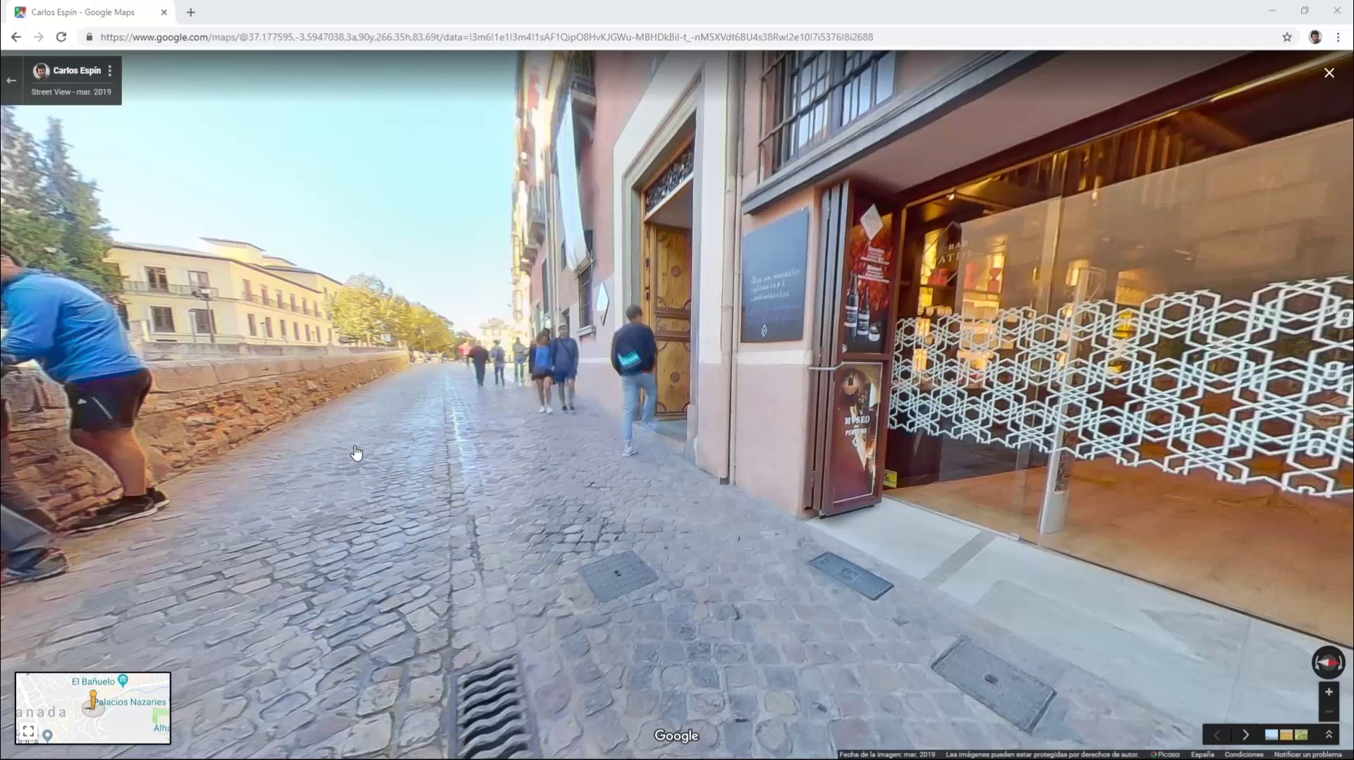
Step: Walk up the cobbled street into the perfume shop entrance and look around inside
click(358, 455)
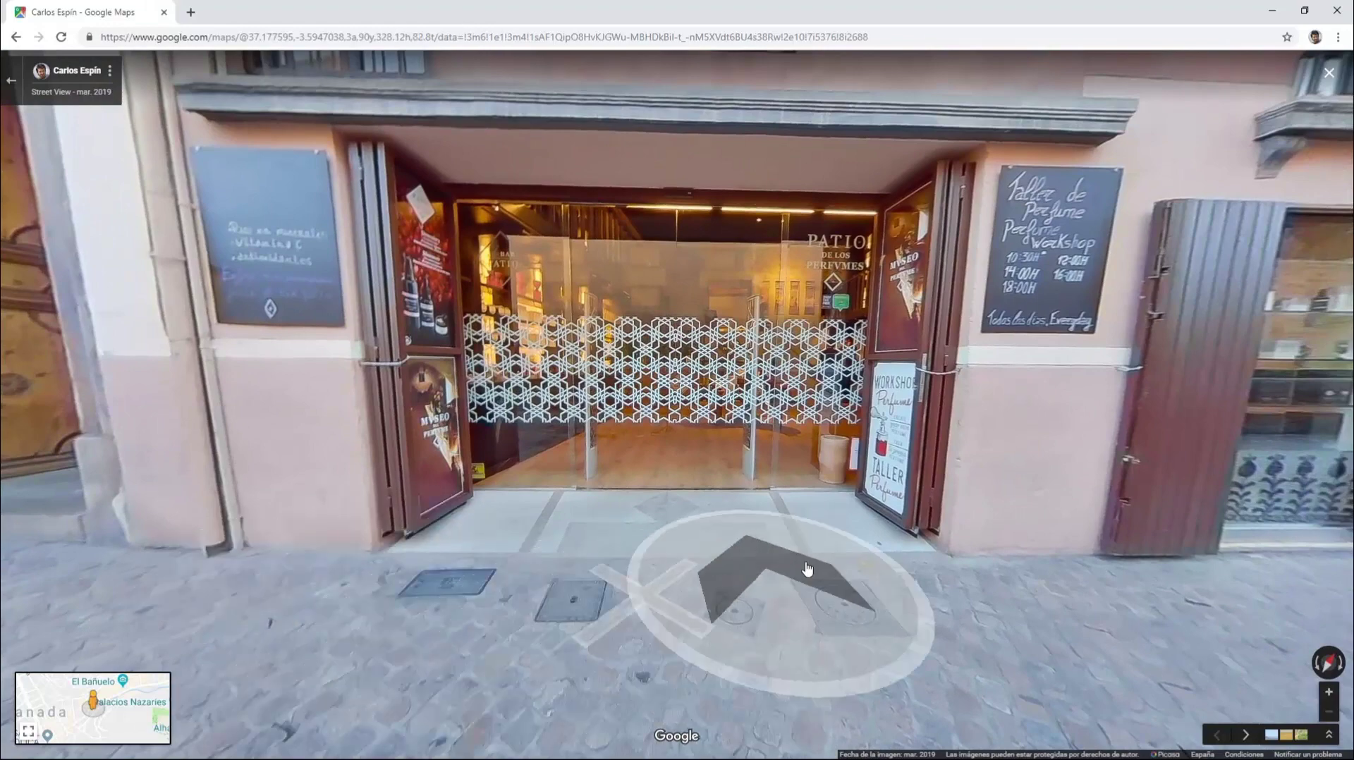
drag(855, 557, 326, 508)
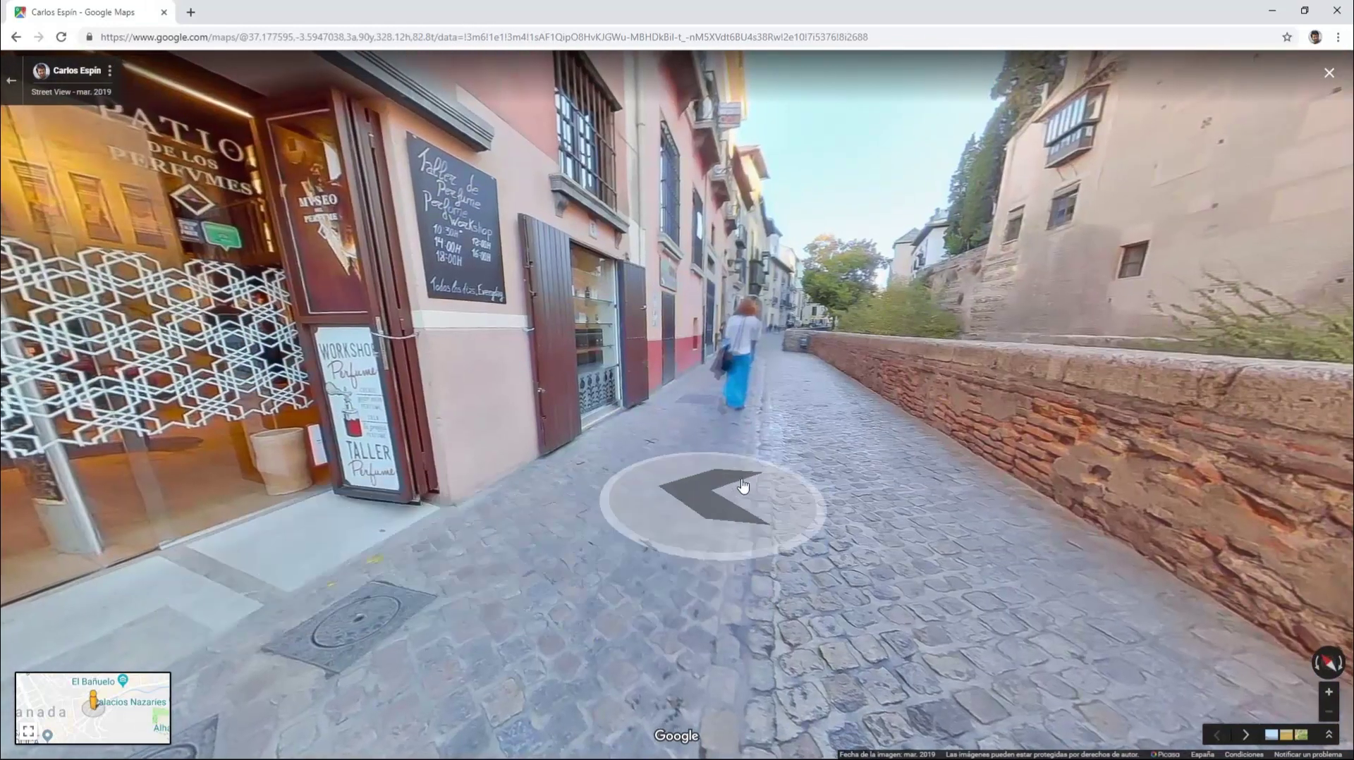
click(560, 557)
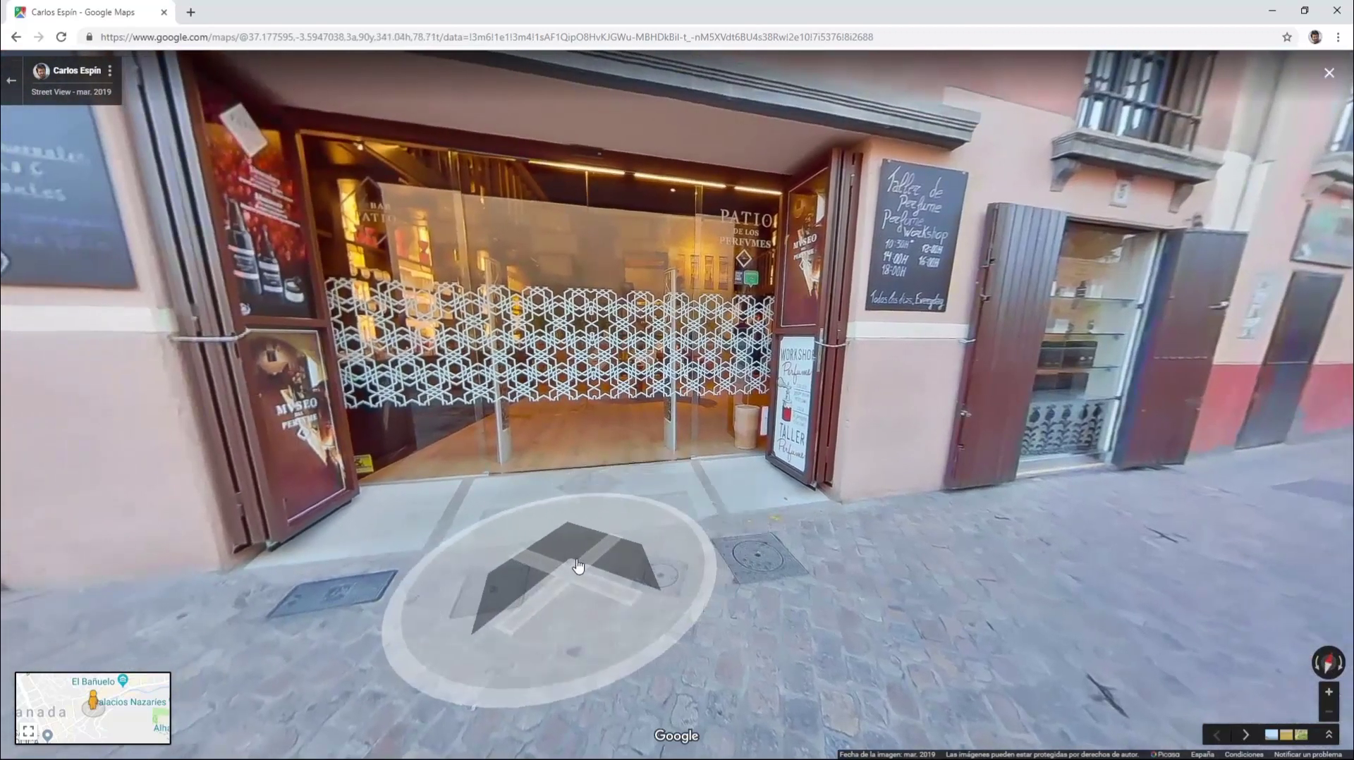
click(578, 566)
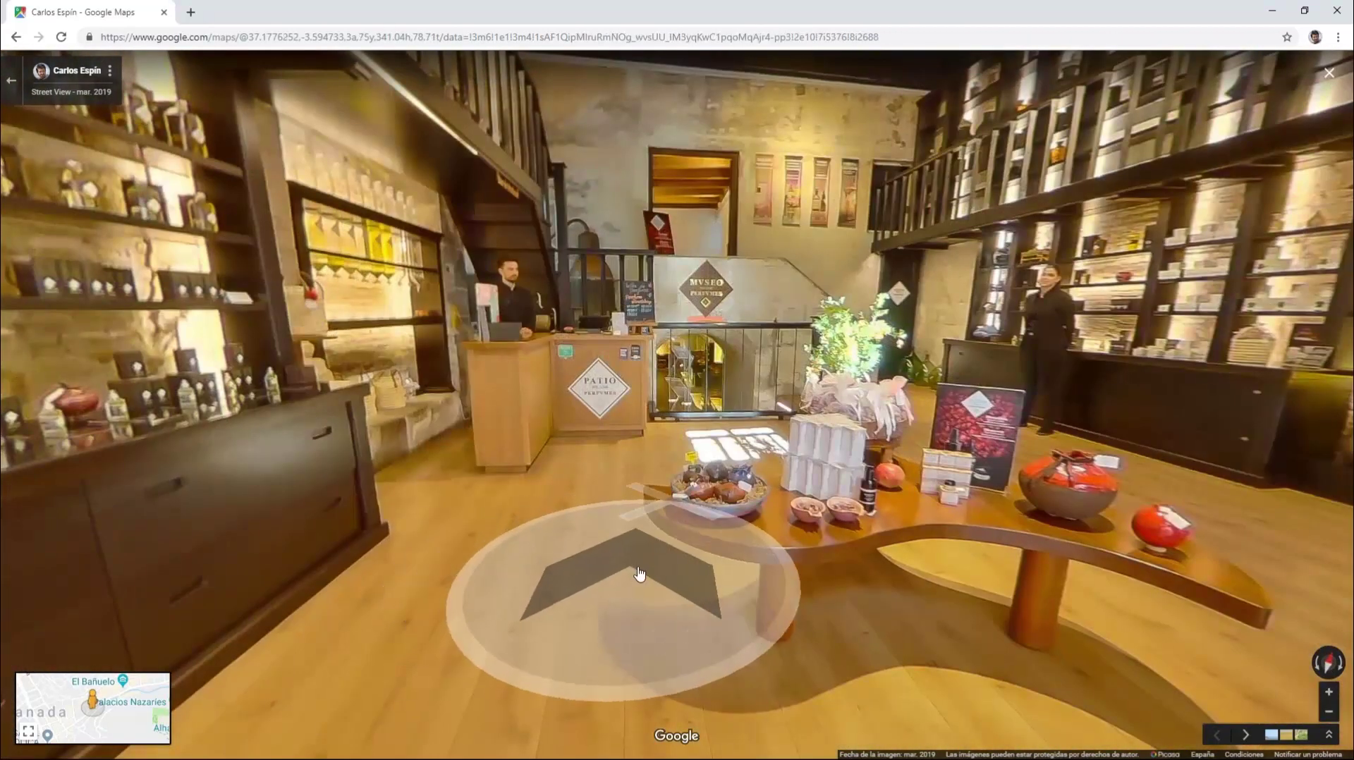
scroll(554, 489, up, 2)
drag(553, 490, 360, 497)
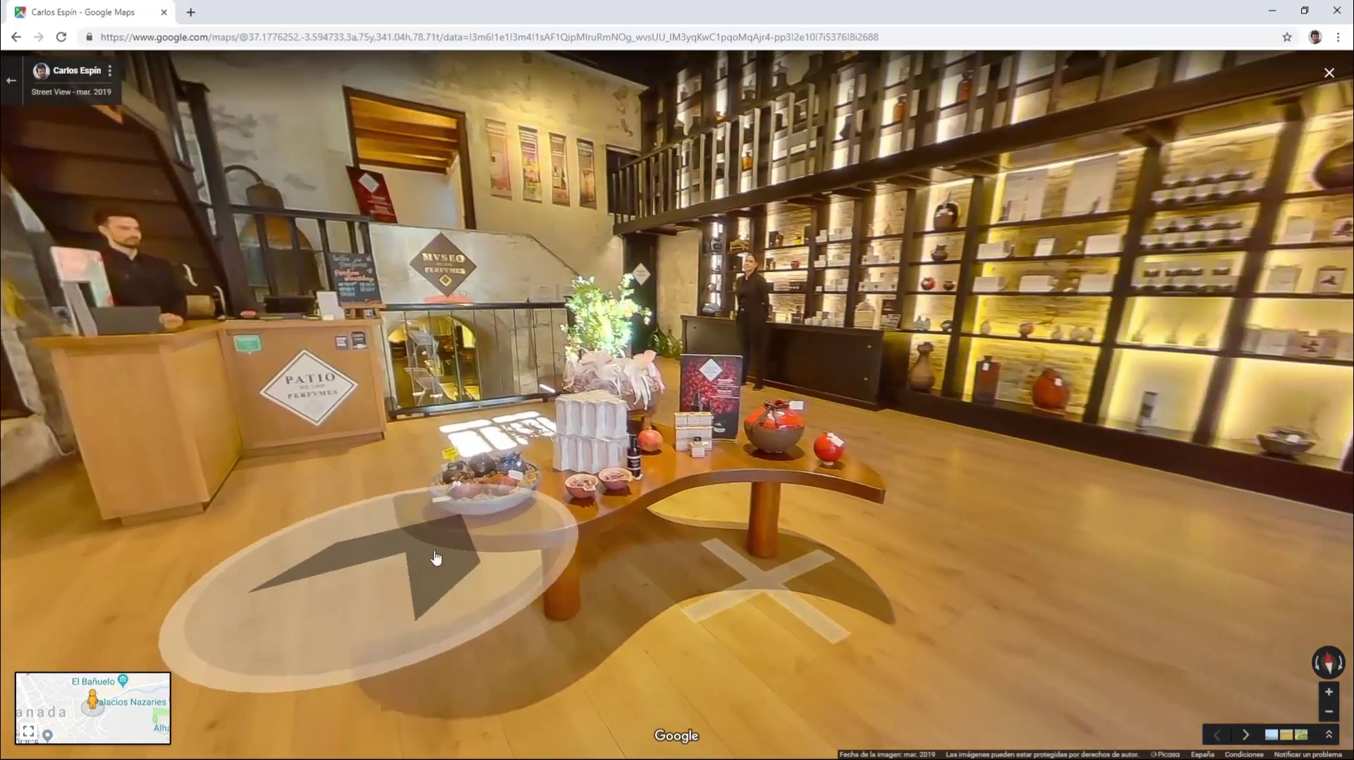
Step: Move past the counter and climb the staircase up into the patio
click(750, 570)
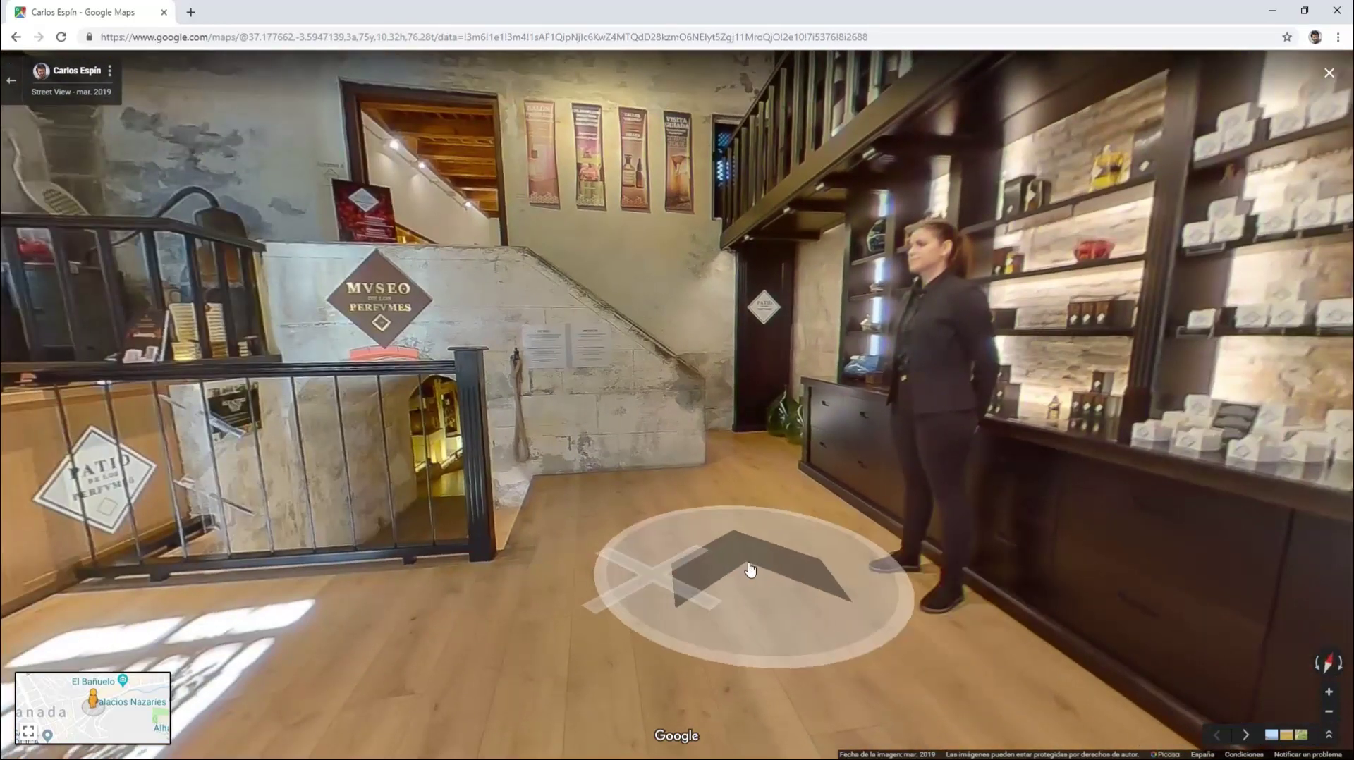
click(677, 574)
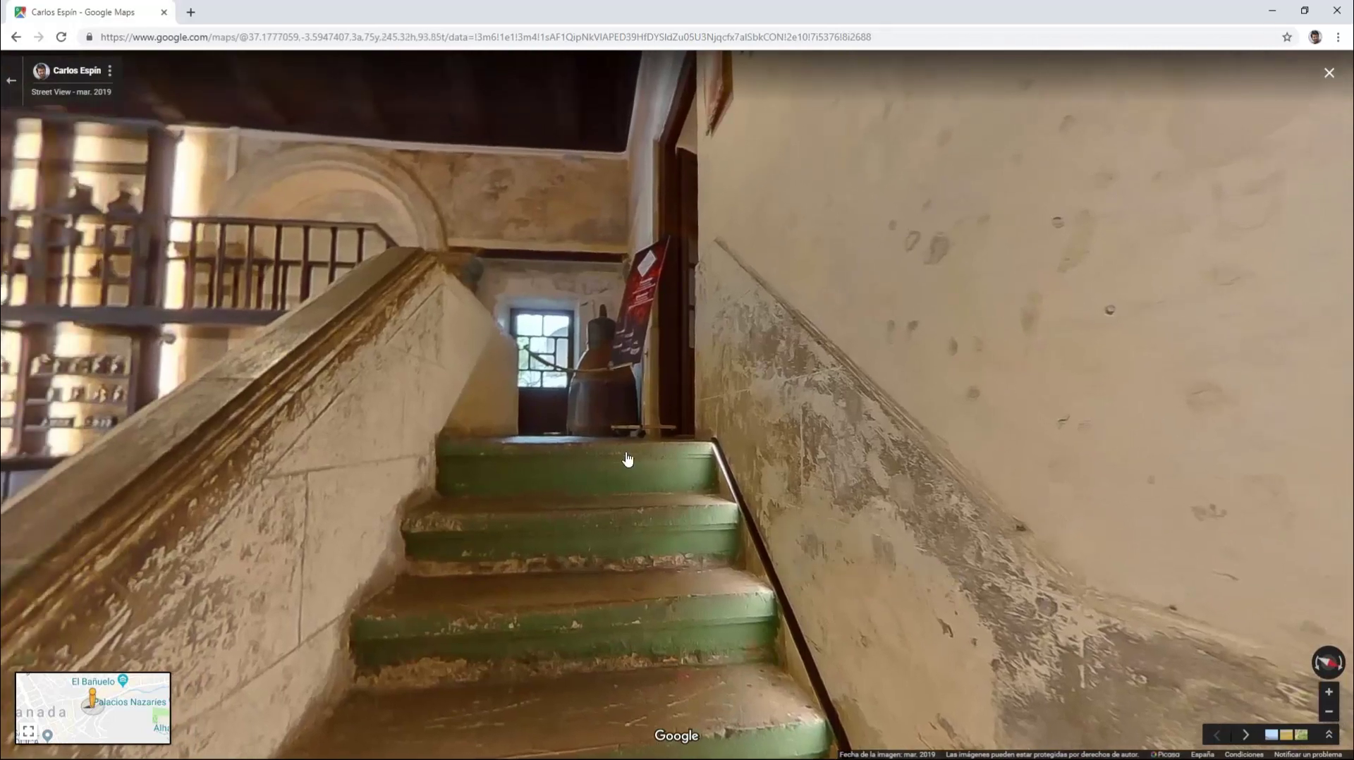
click(583, 464)
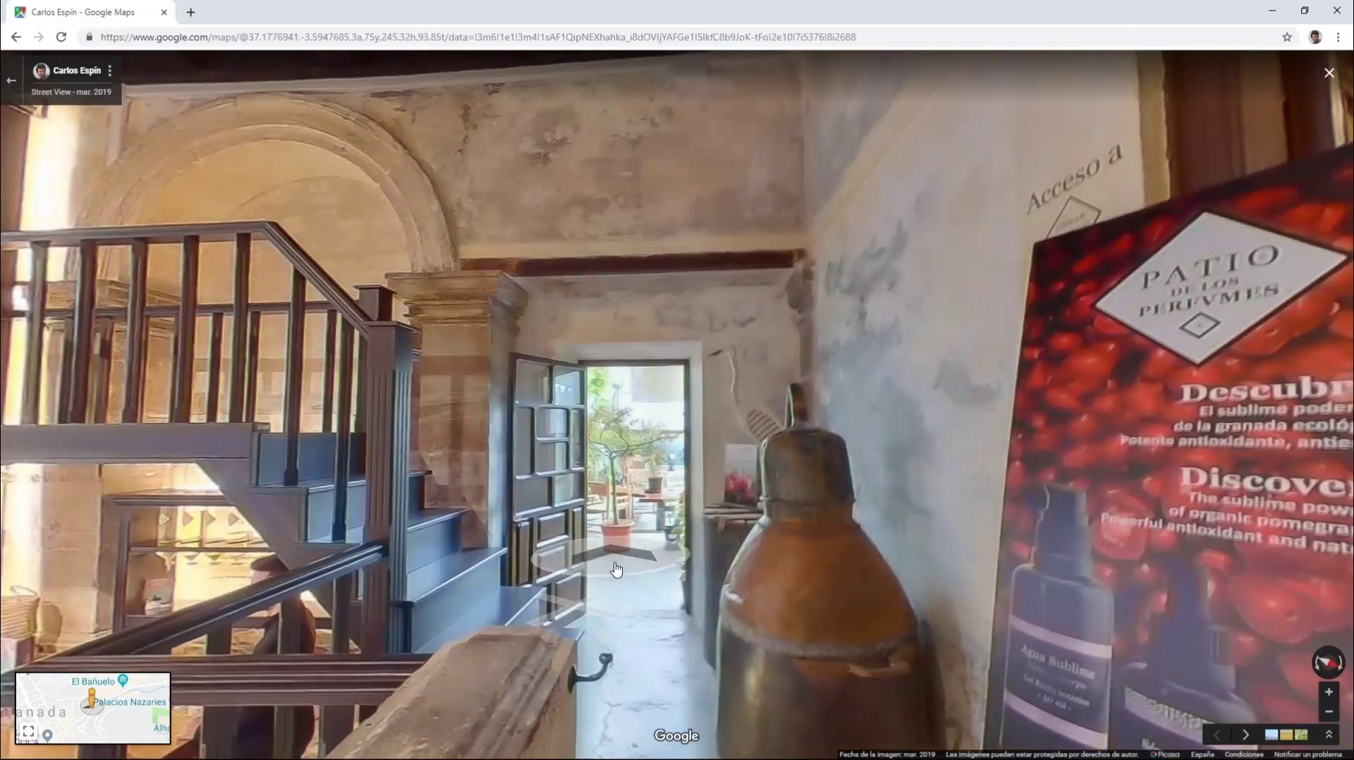
click(600, 593)
click(751, 566)
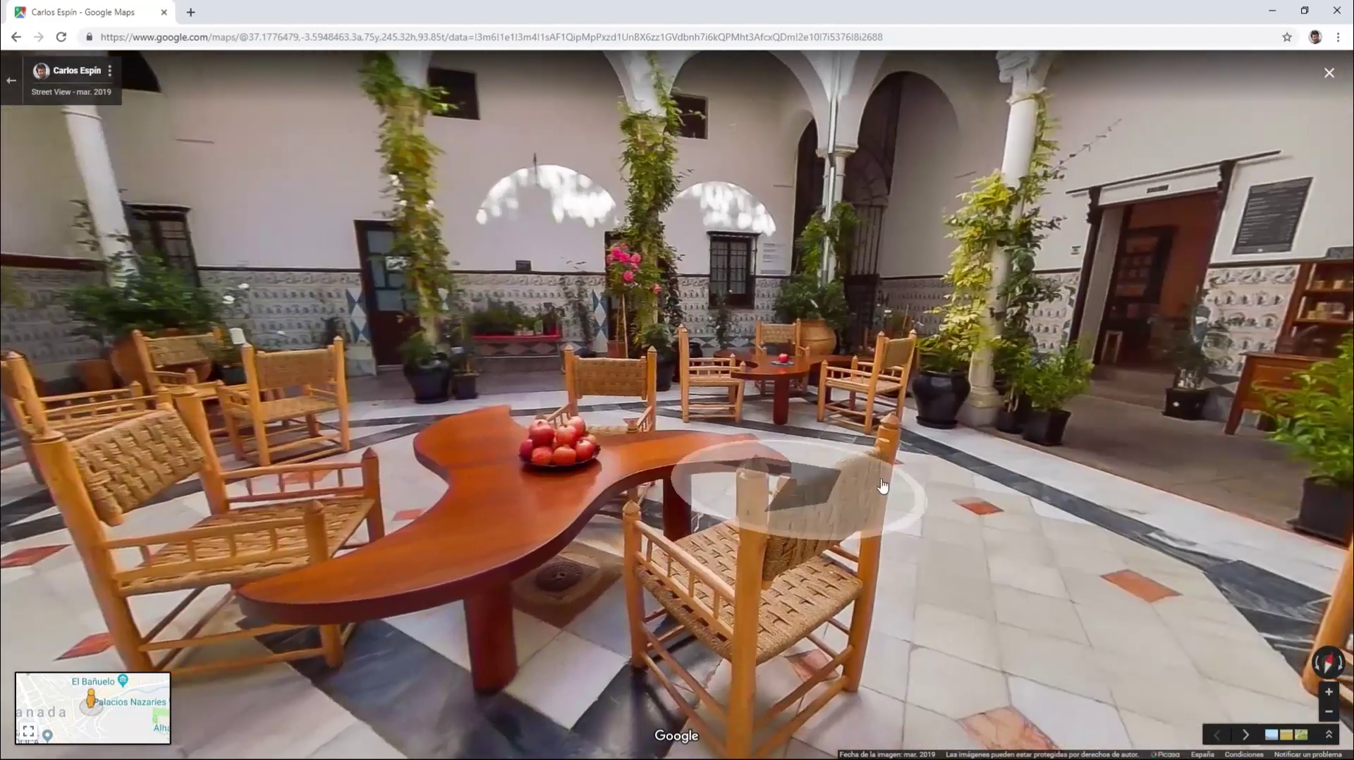
Step: Look around the patio at the tables, fountain wall, tiled bench and arcade
drag(945, 505, 612, 462)
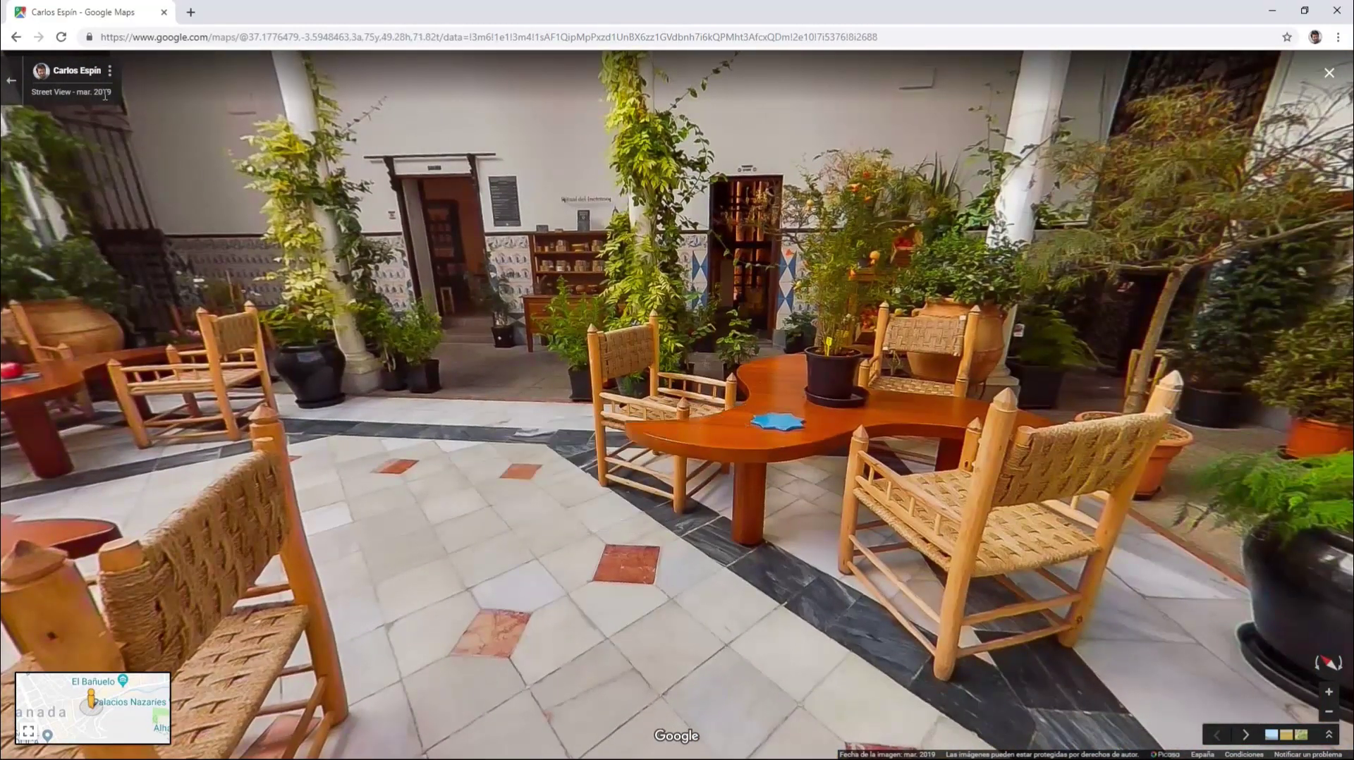
click(550, 510)
drag(619, 518, 913, 465)
drag(600, 436, 766, 450)
drag(584, 441, 766, 454)
drag(623, 446, 688, 443)
drag(497, 455, 761, 462)
drag(554, 458, 632, 448)
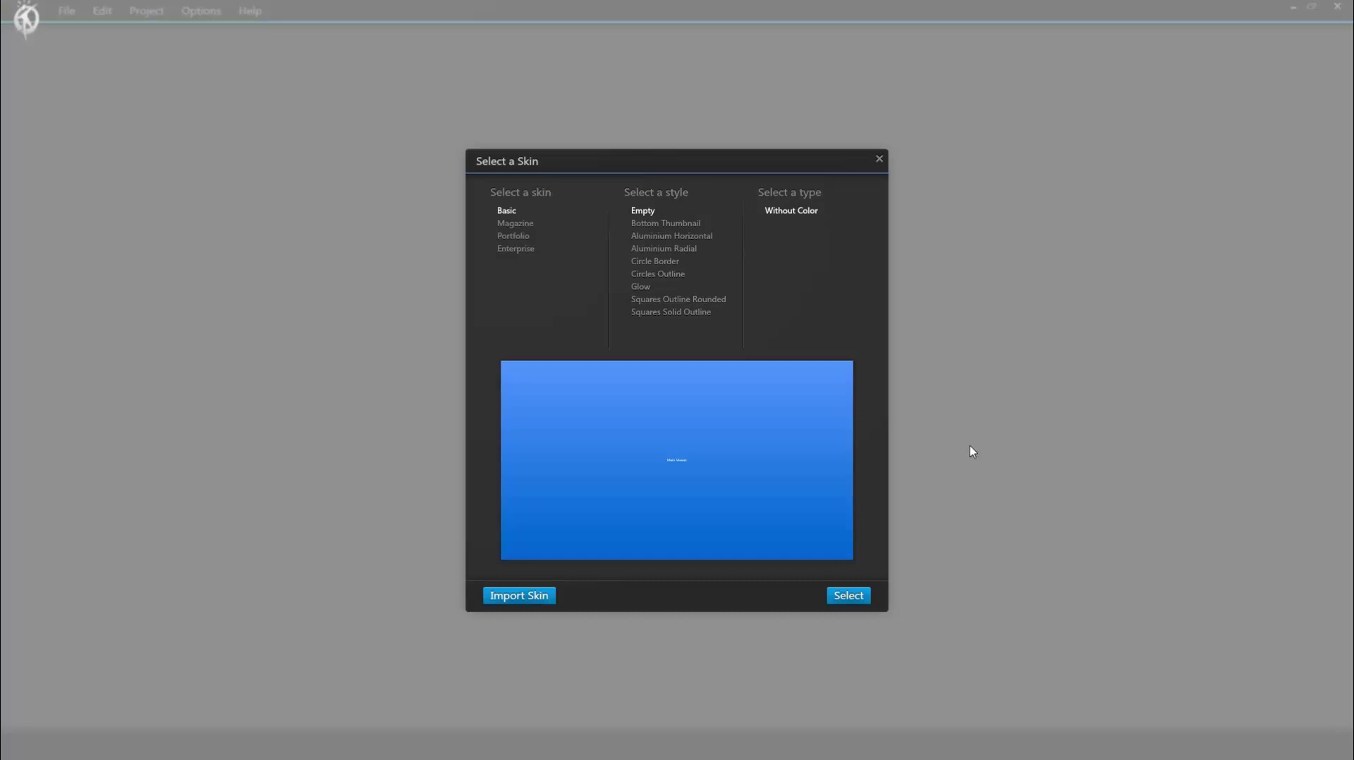
Step: Apply the Empty Basic skin and import standard panoramas 01.jpg through 30.jpg into the tour
click(848, 597)
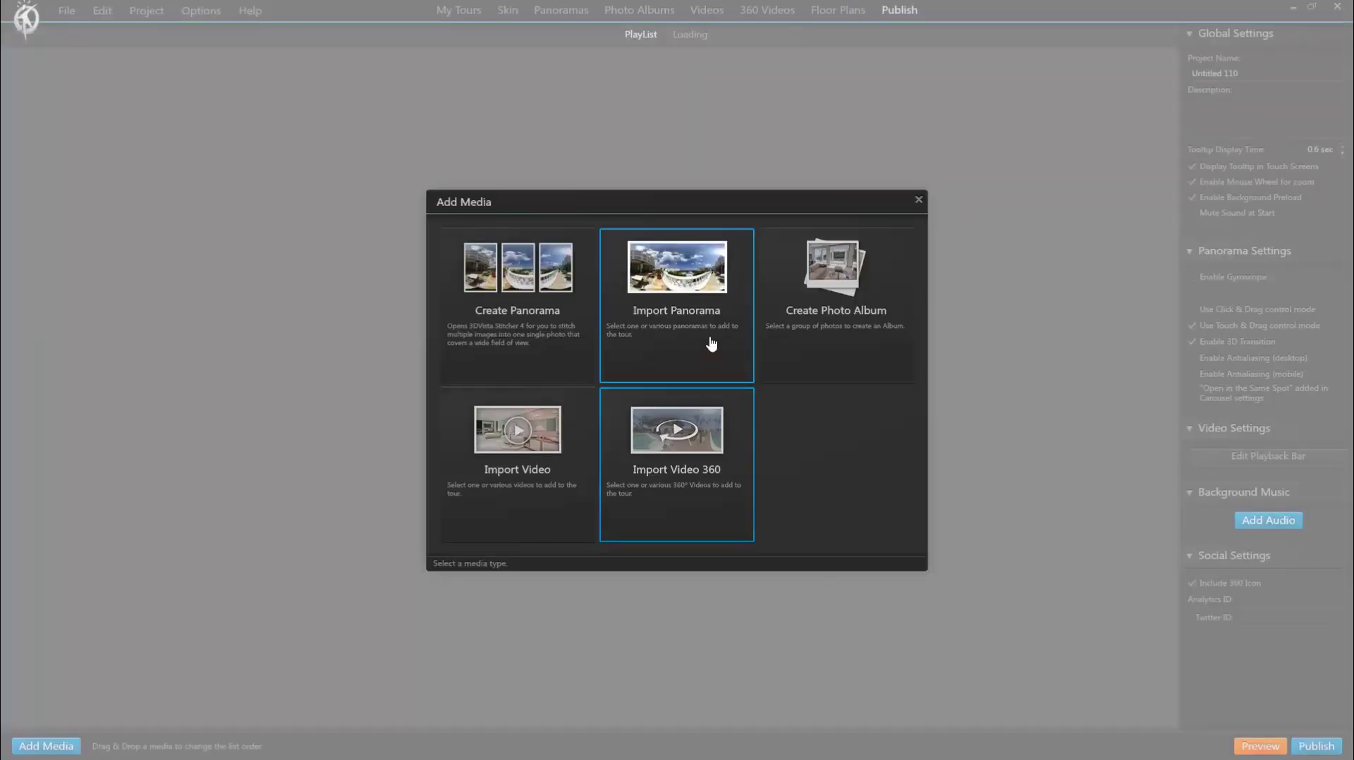
click(699, 274)
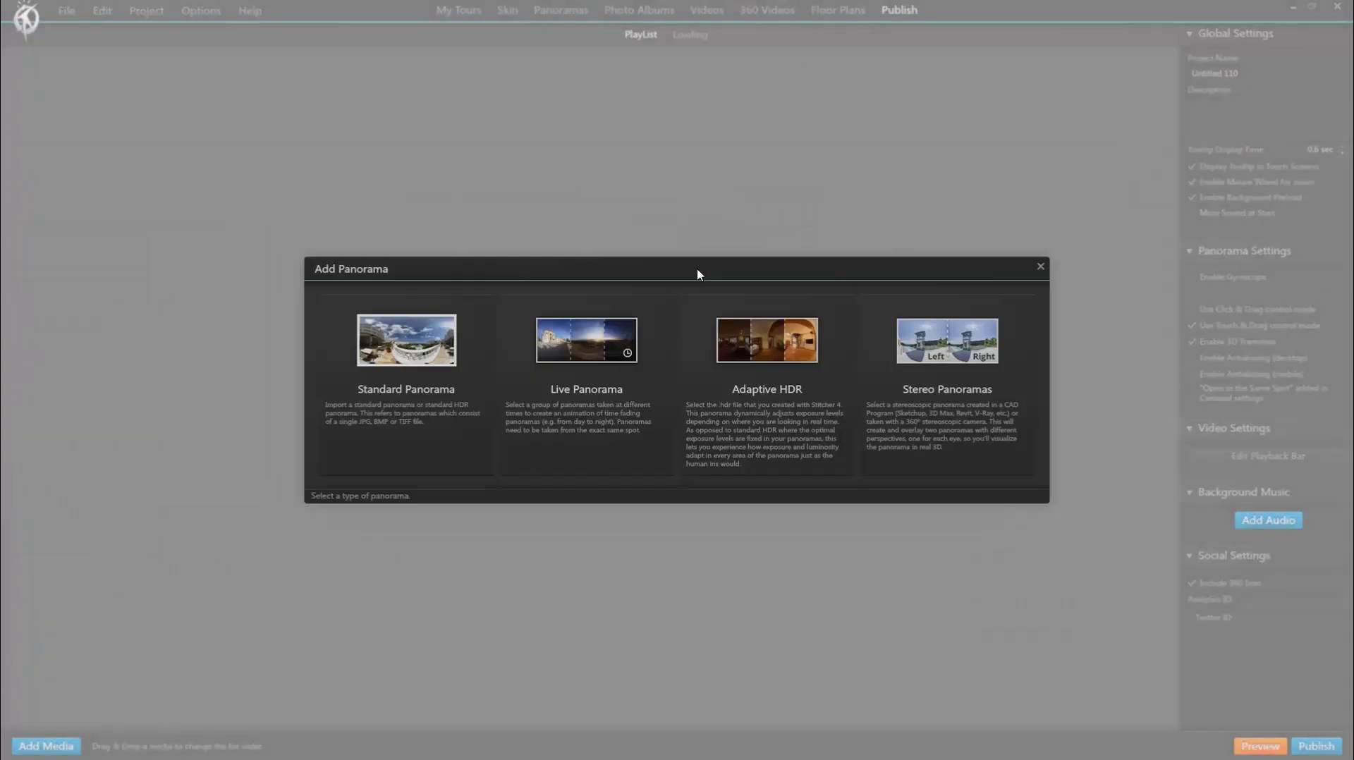
click(426, 344)
click(465, 250)
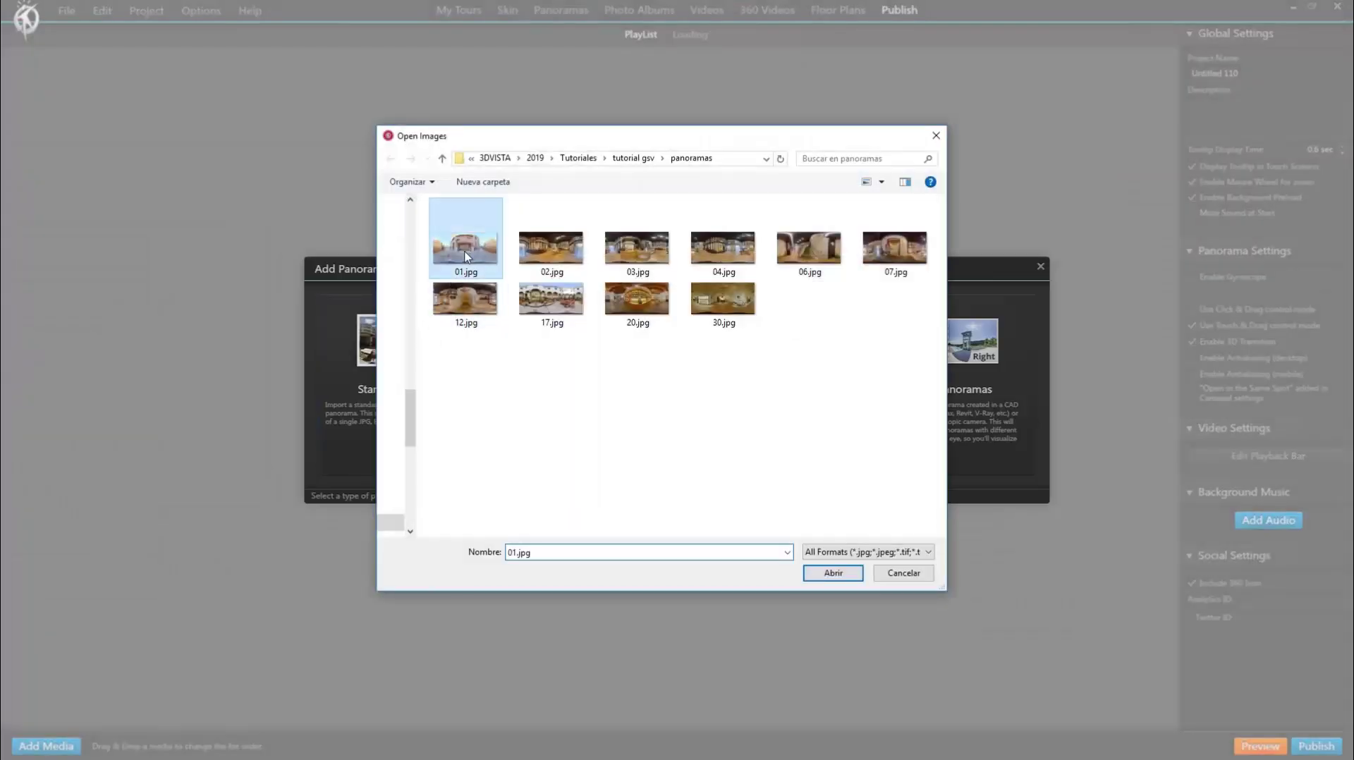
shift+click(721, 310)
click(832, 572)
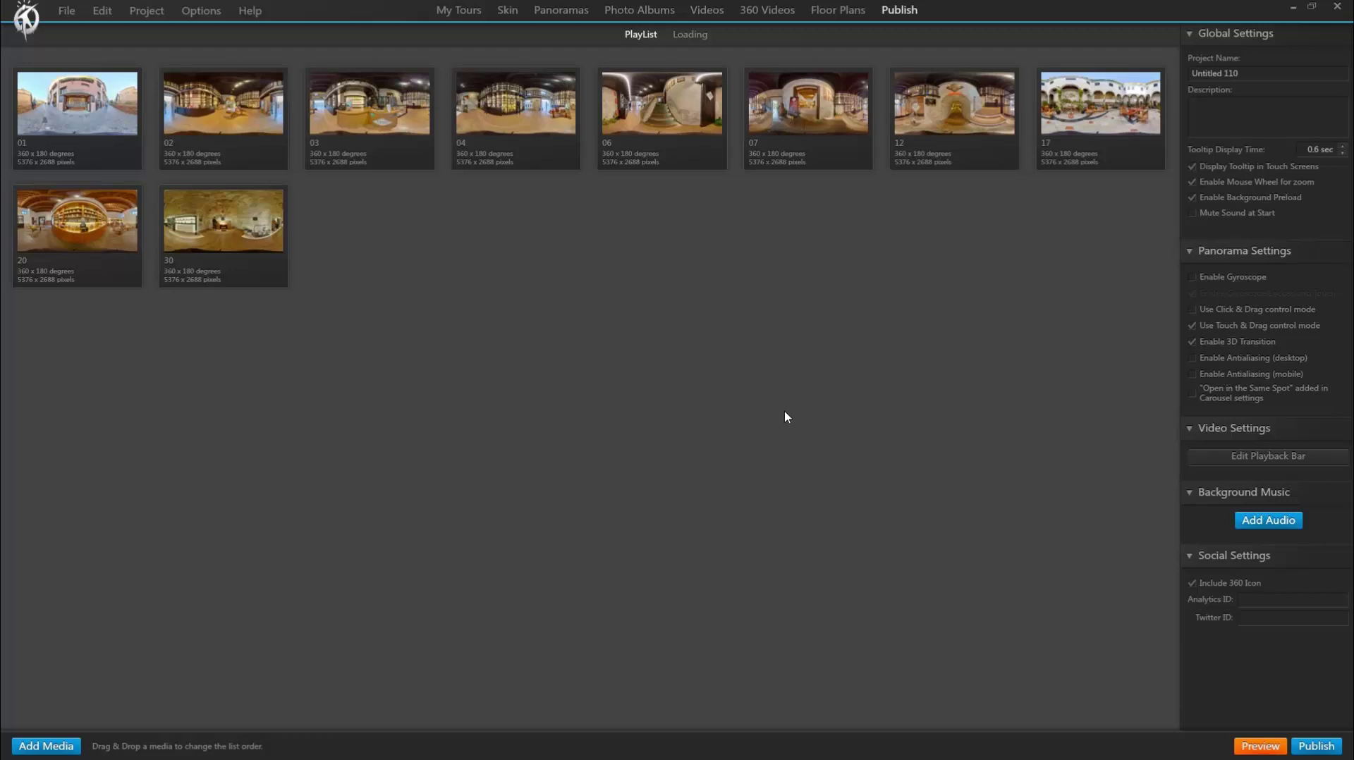
Step: Set publishing to To Google Street View only, with For Web / Mobile unticked
click(1328, 750)
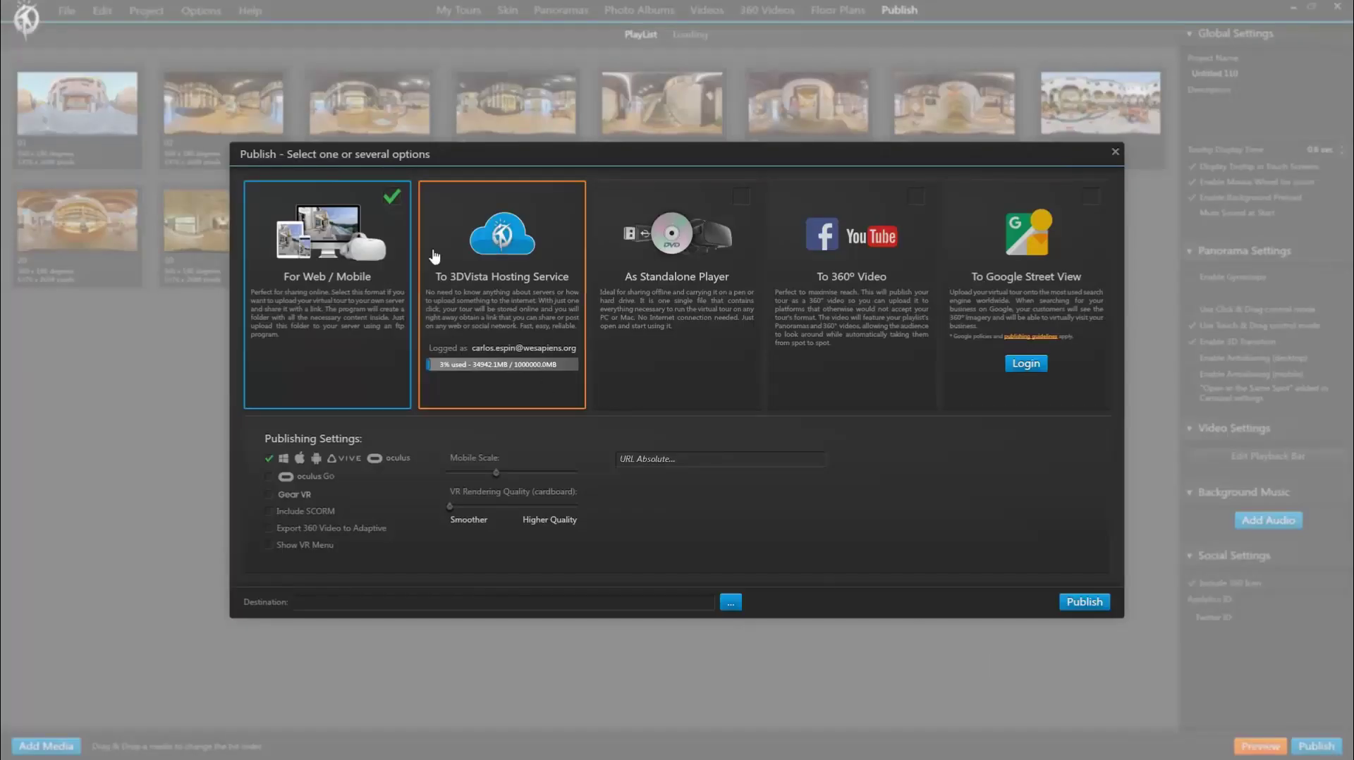
click(391, 197)
click(1095, 200)
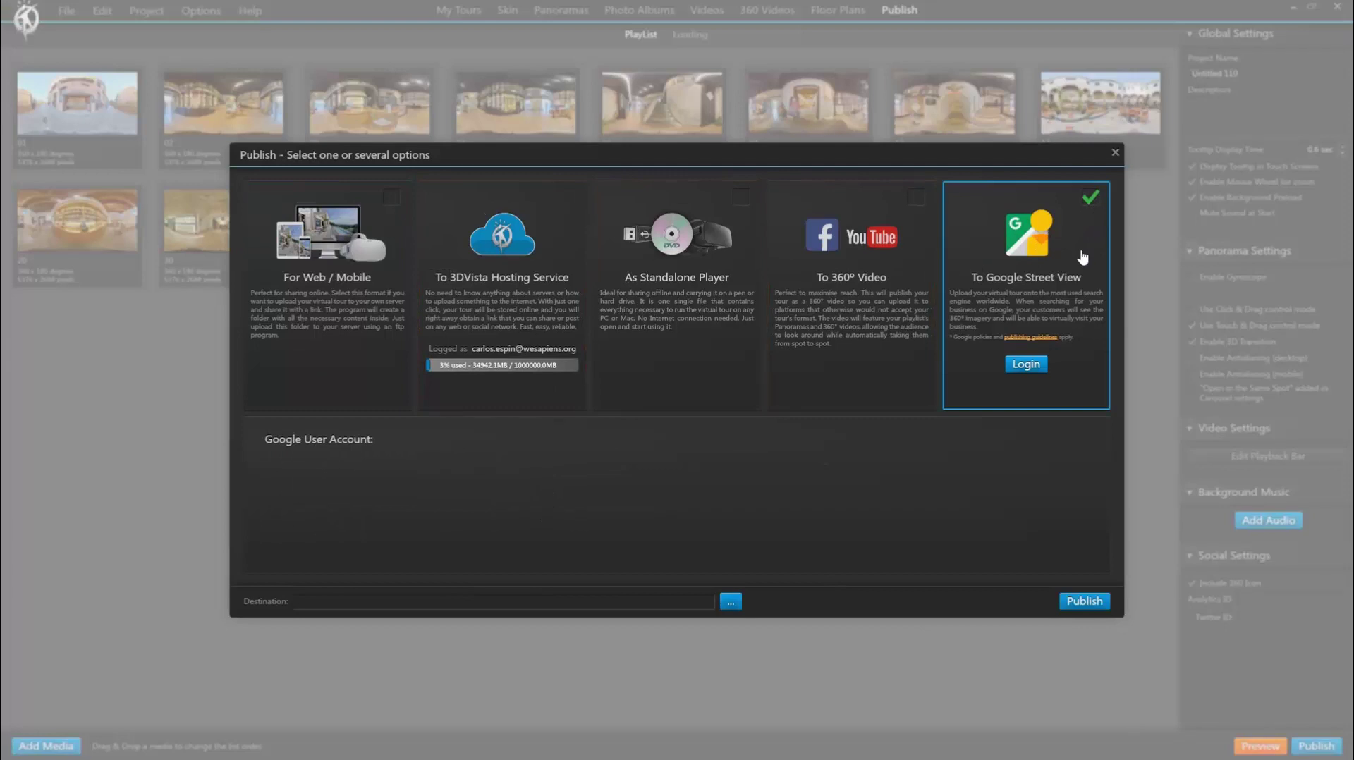
Step: Sign in with the Google account's e-mail and password and grant 3DVista Publisher access
click(1028, 365)
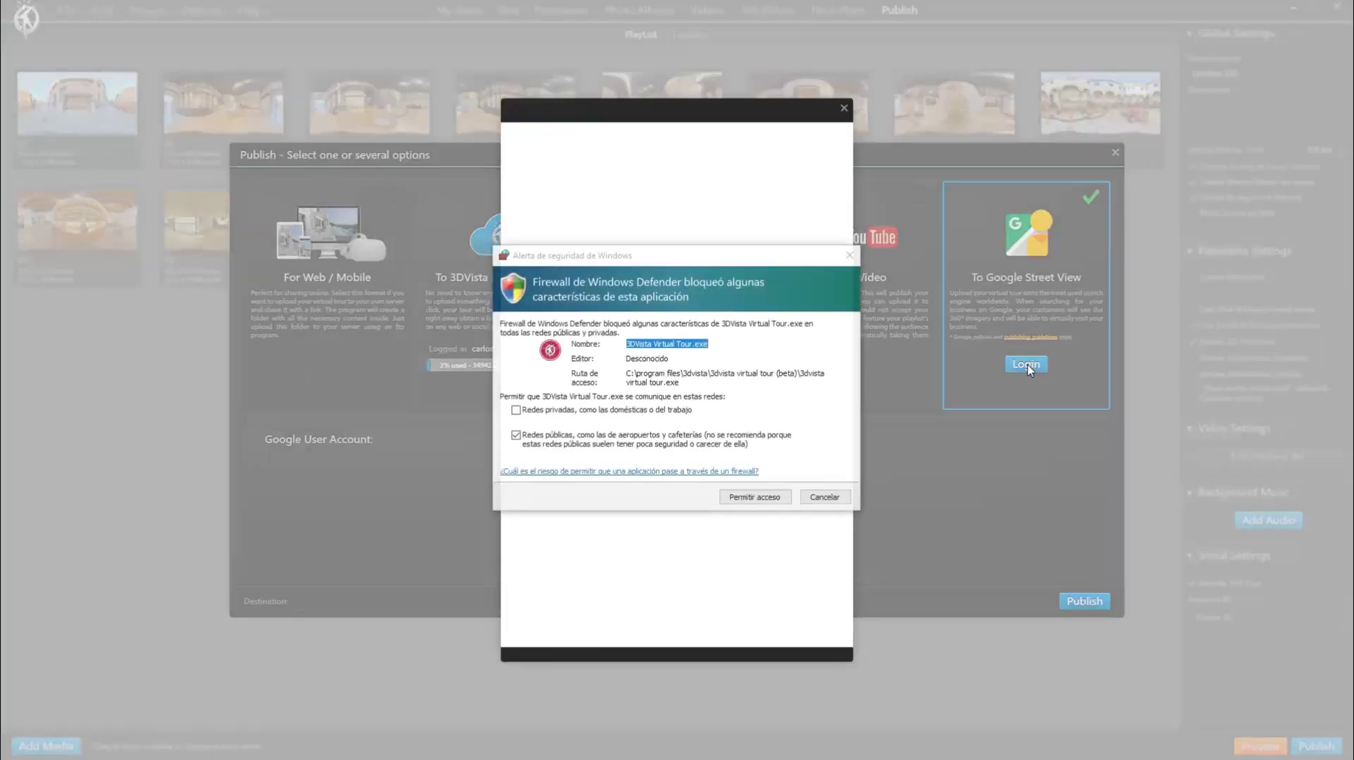
click(770, 502)
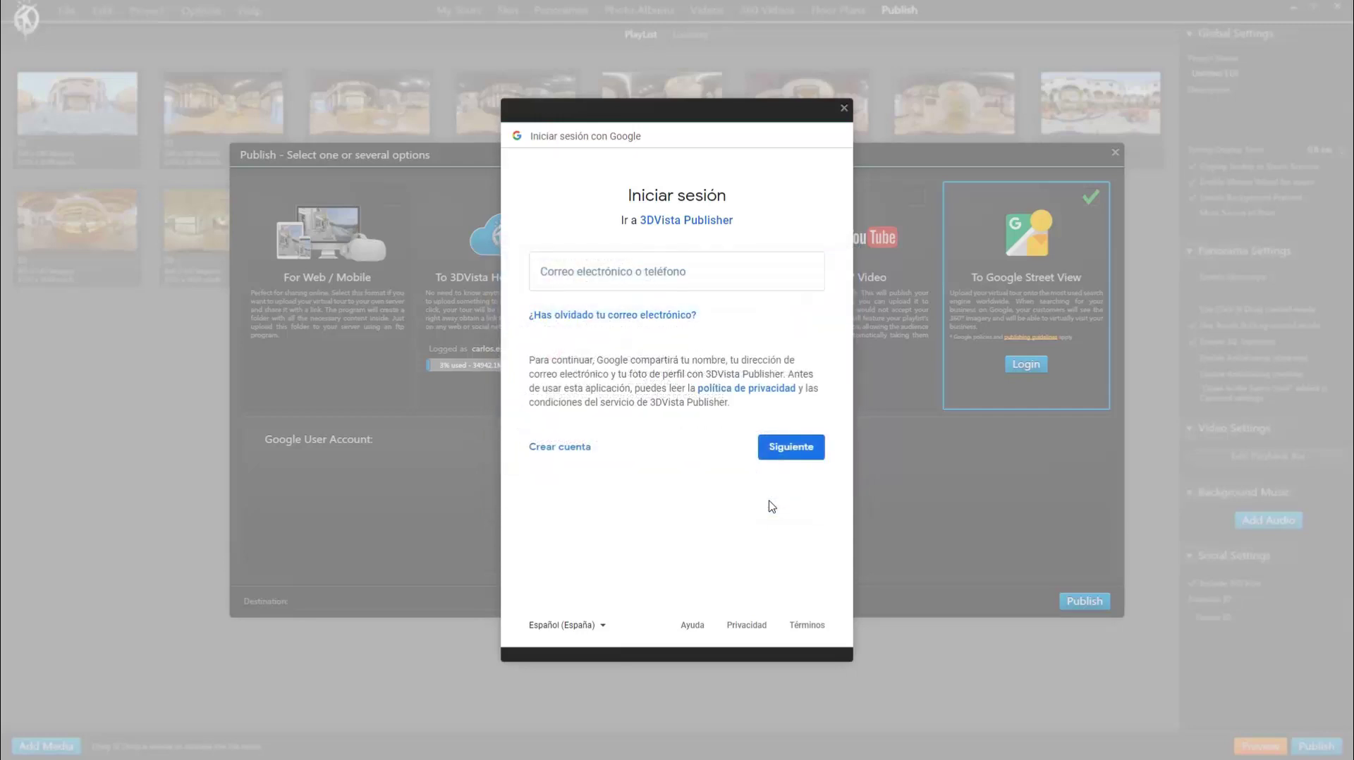
click(680, 277)
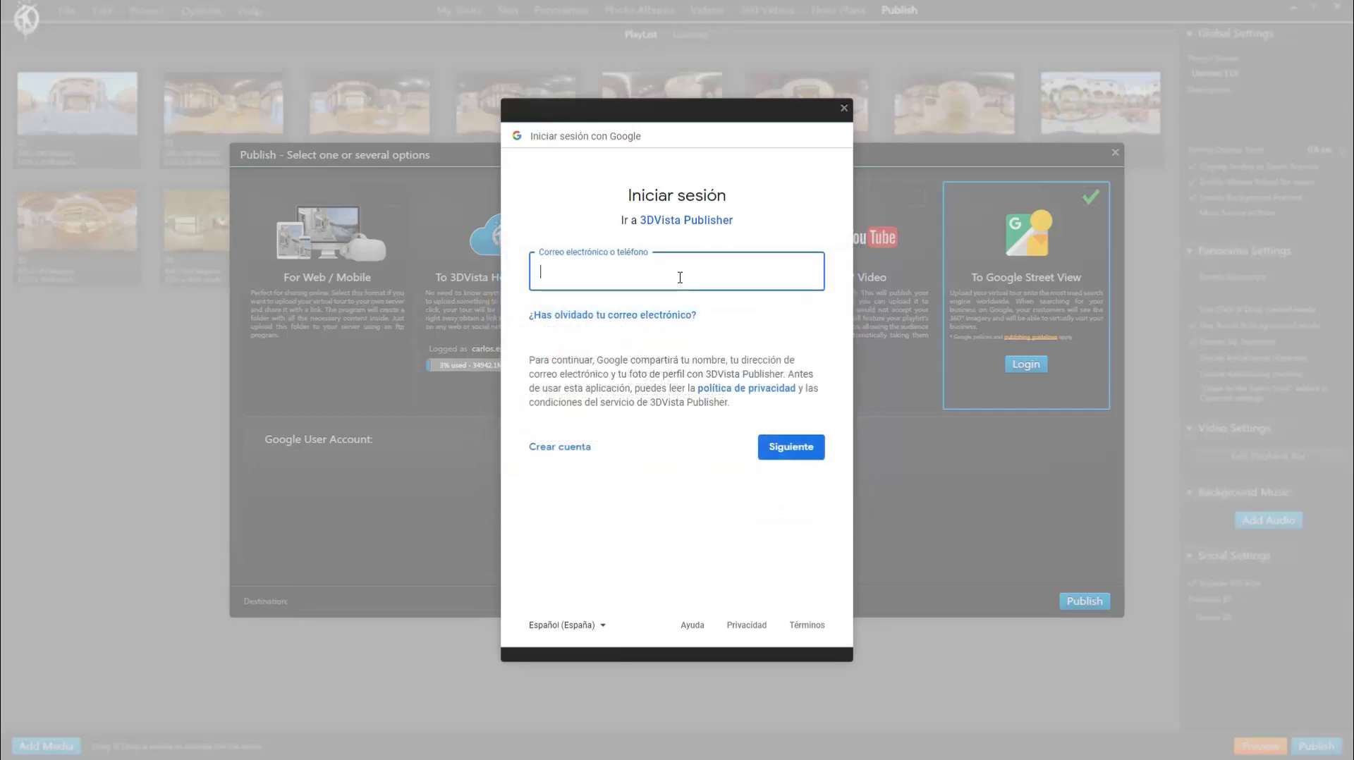
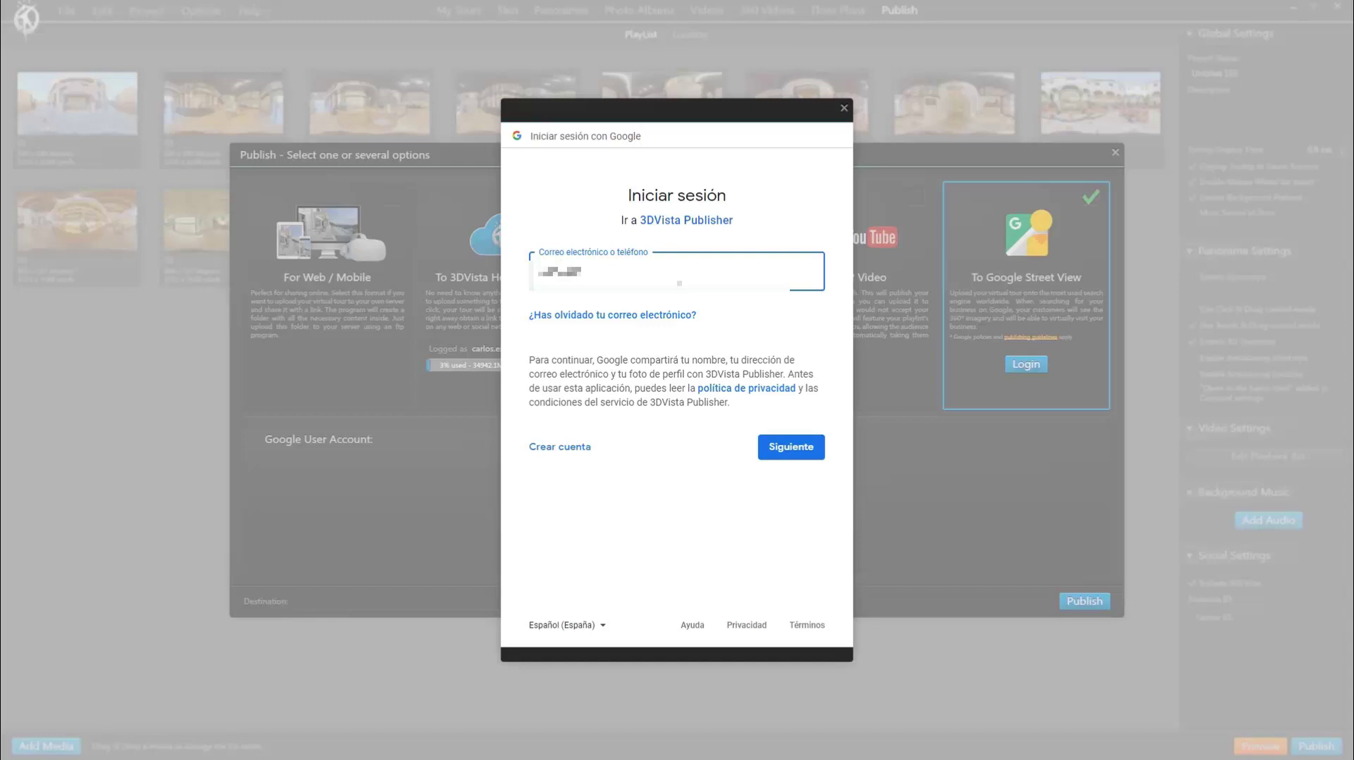
click(772, 455)
text(••••••••)
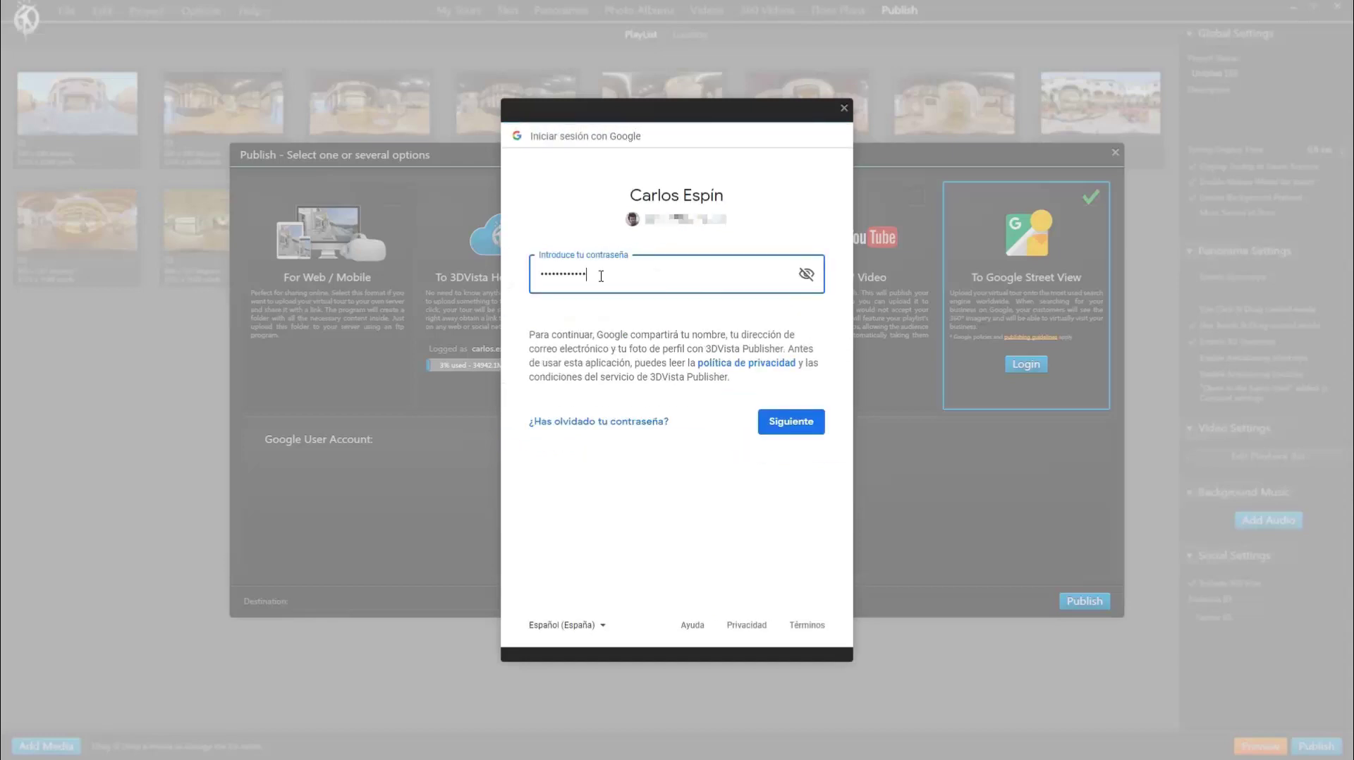
key(Return)
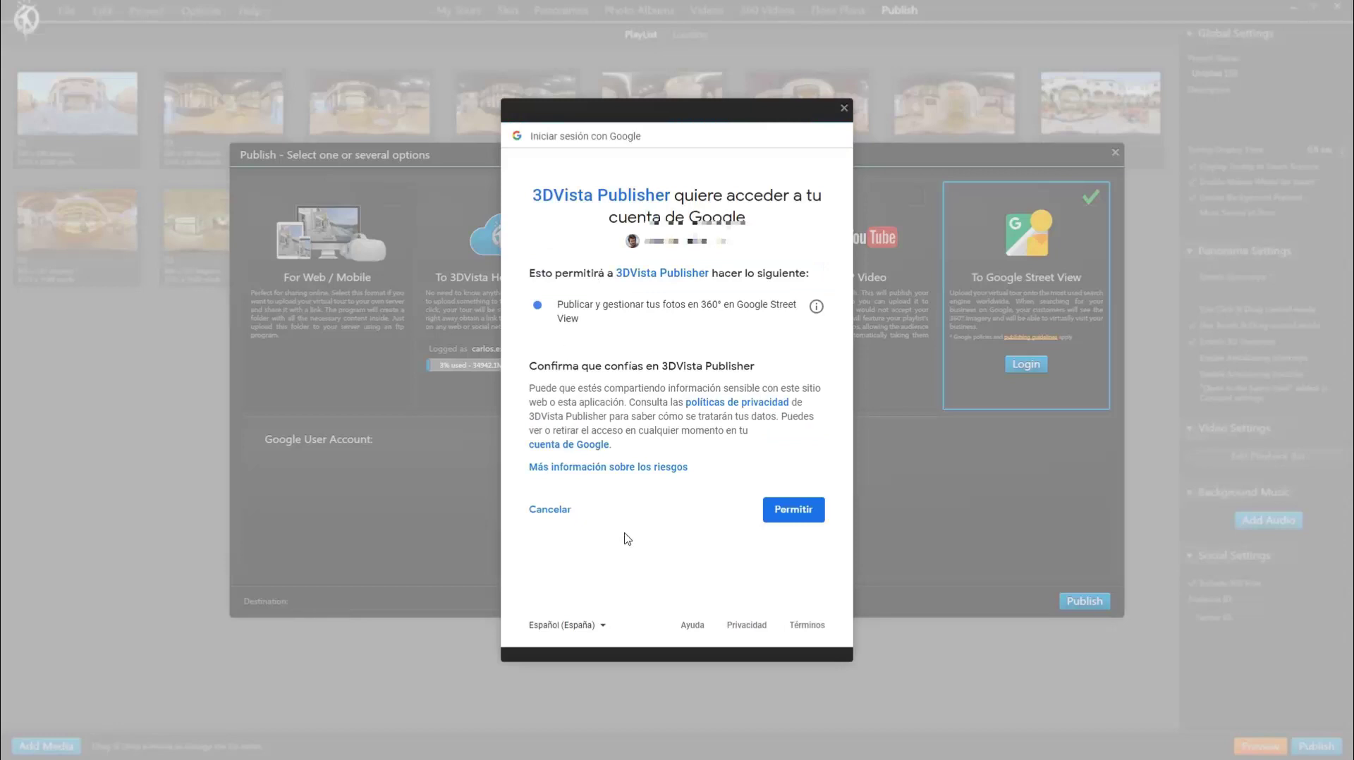
click(797, 512)
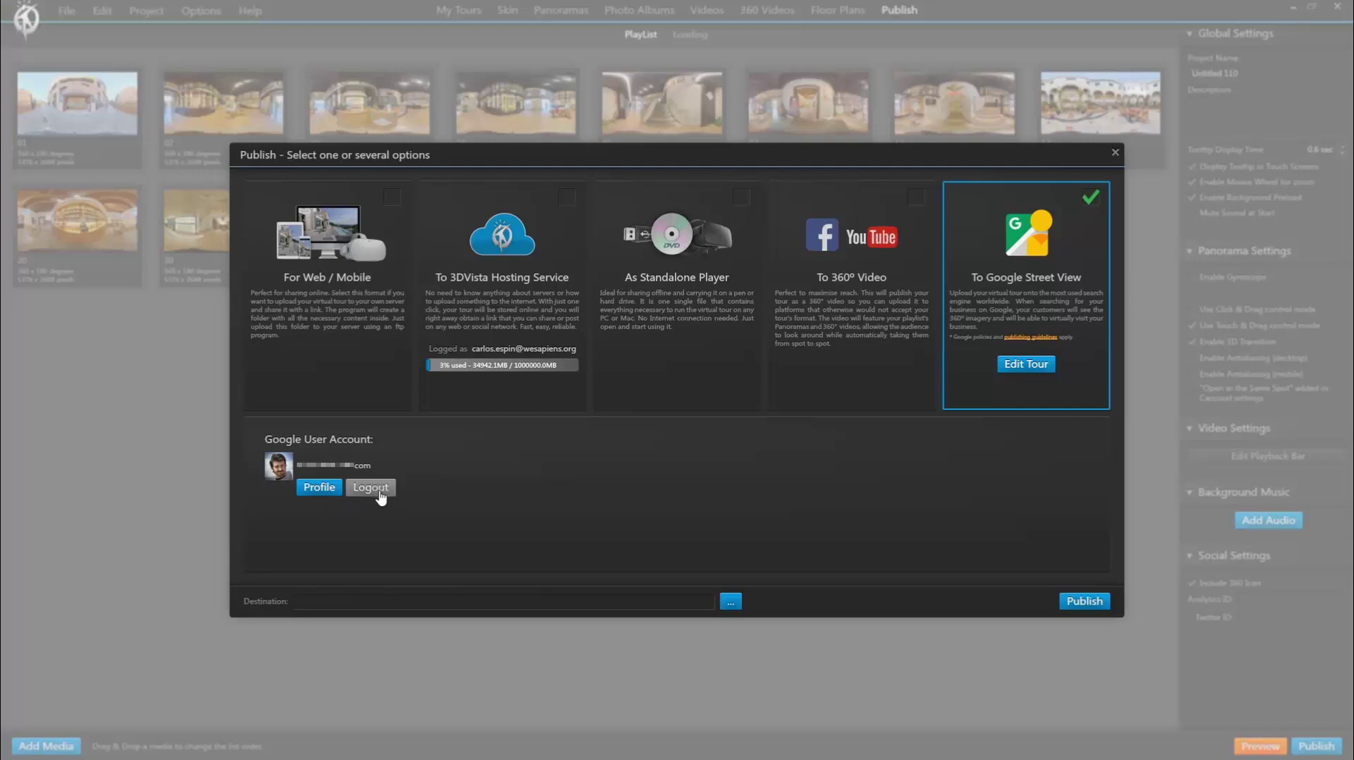
Step: Open the Google Maps contributor profile and zoom the map to Granada beside its Photos tab
click(325, 496)
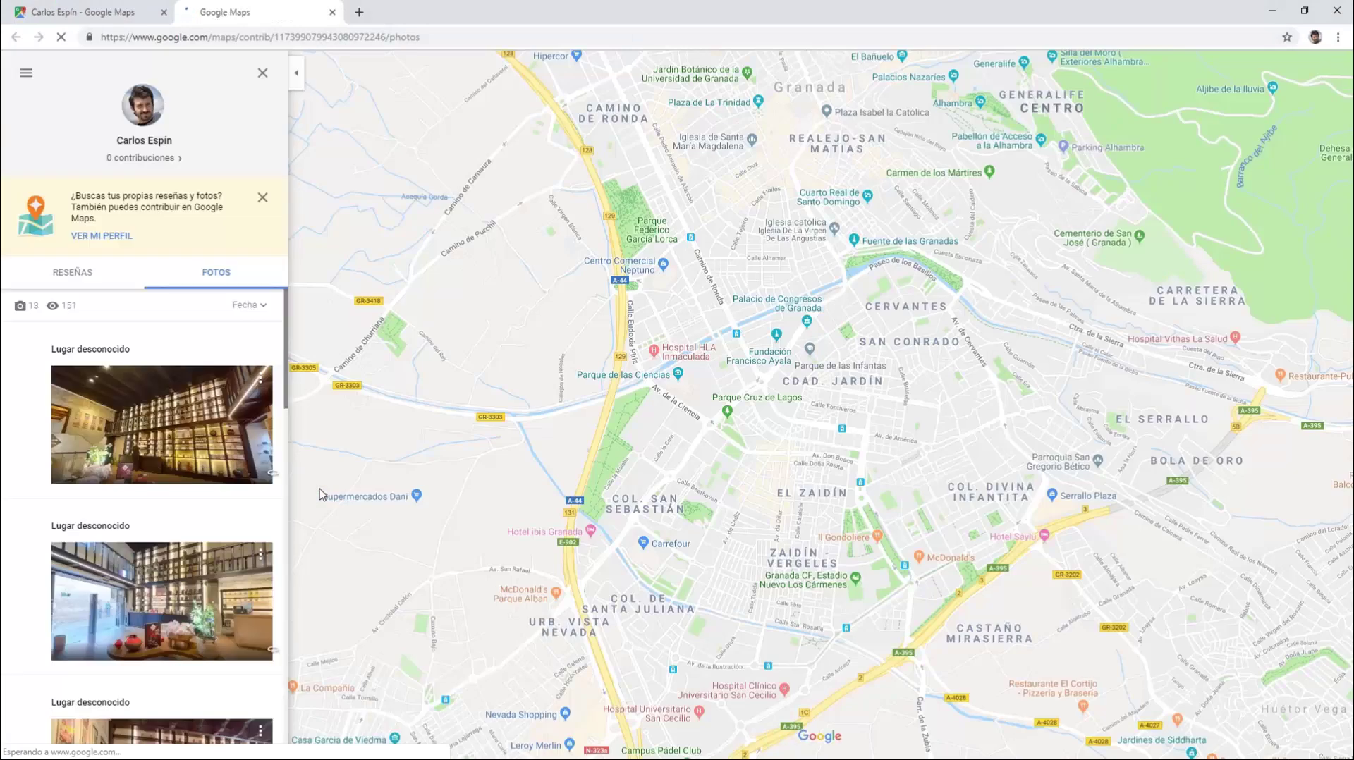
scroll(256, 419, down, 8)
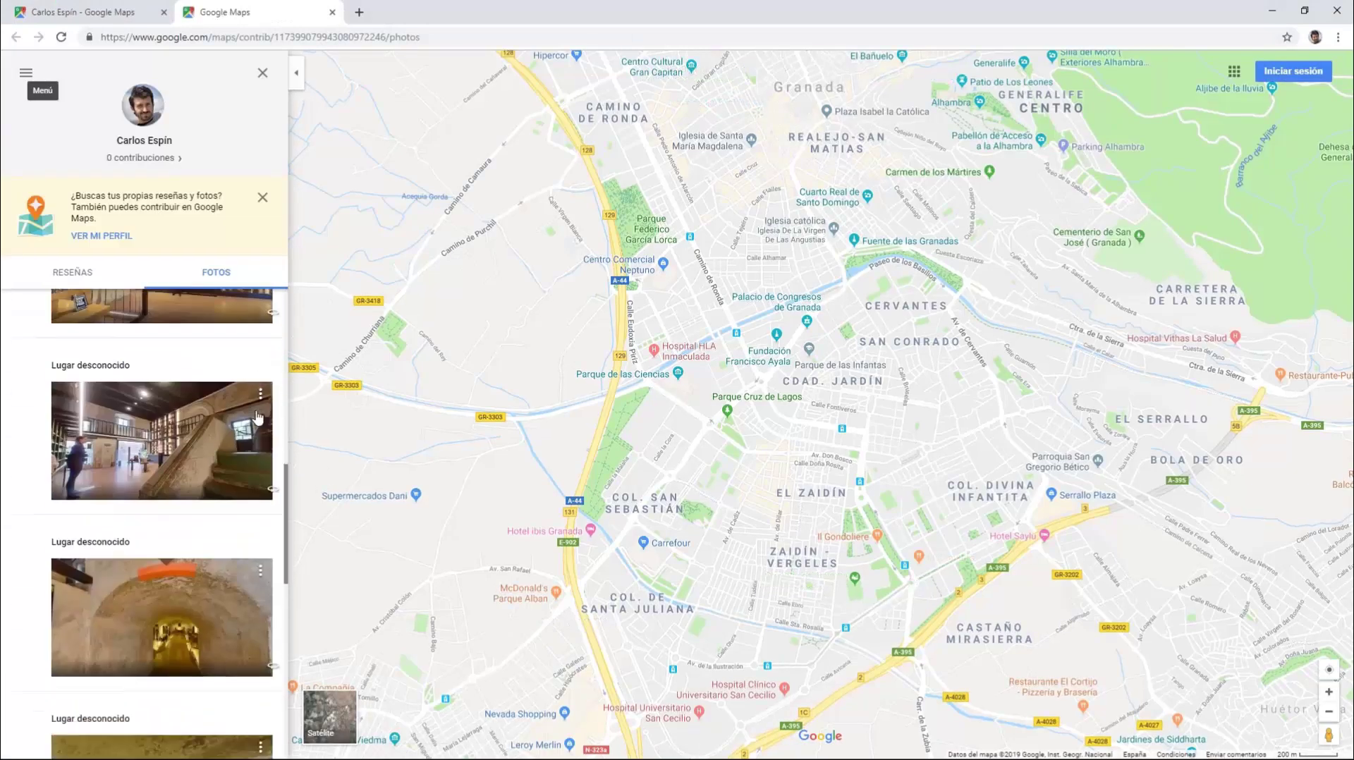
scroll(256, 417, down, 6)
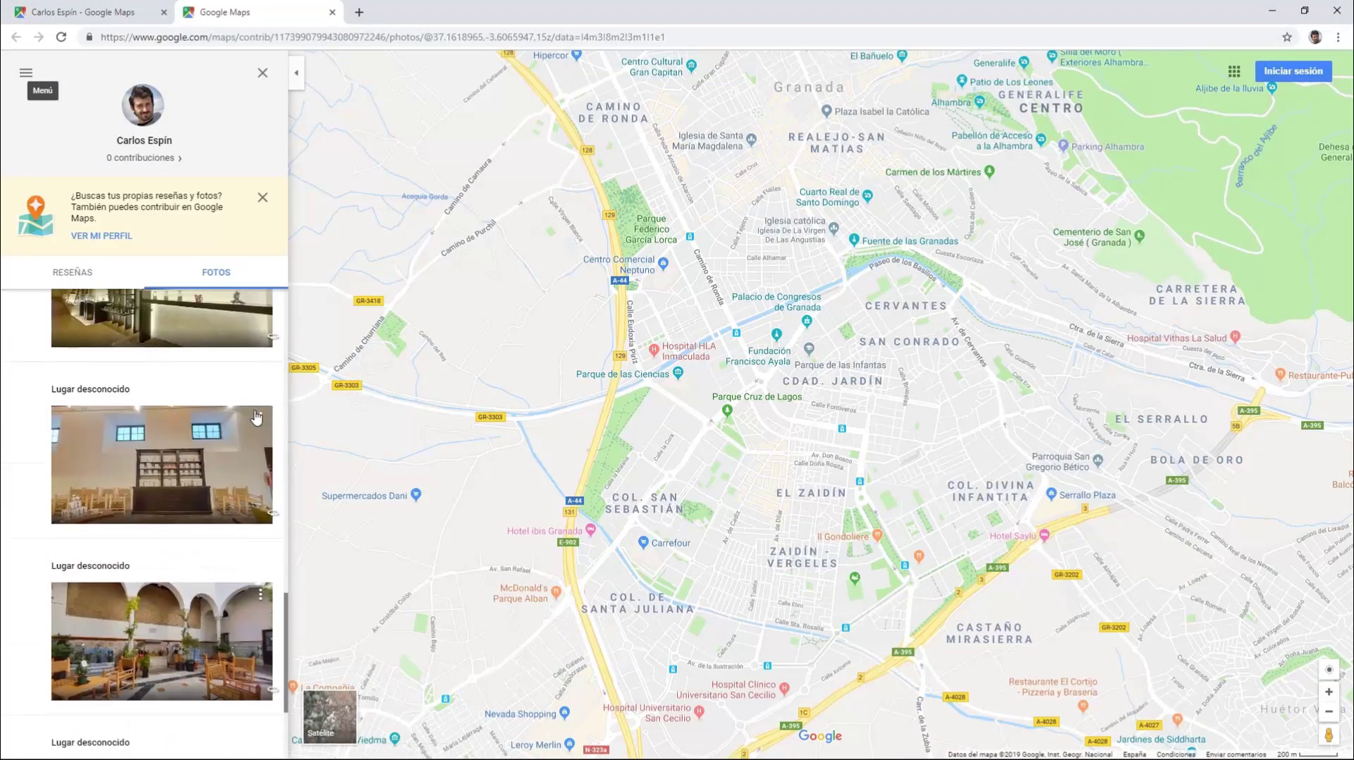
scroll(256, 417, down, 5)
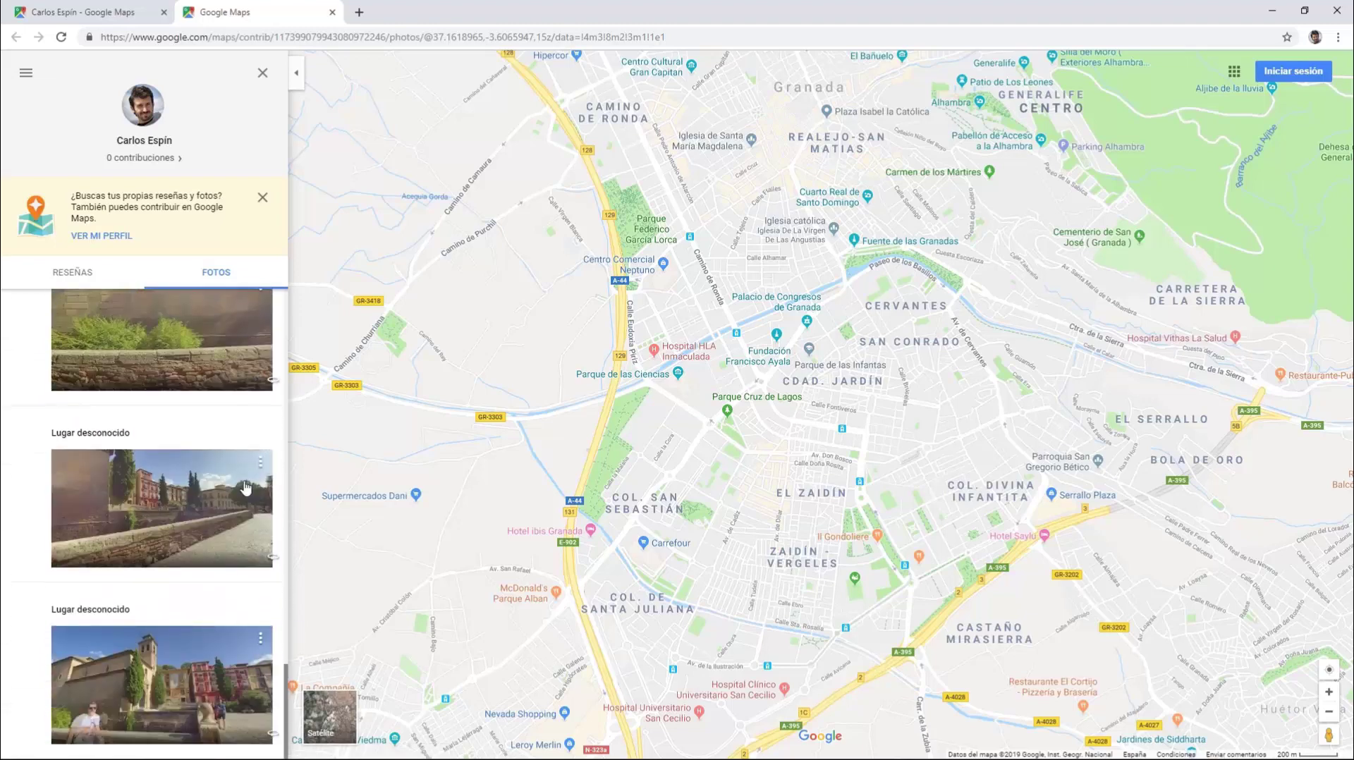
drag(735, 456, 740, 455)
scroll(738, 395, up, 2)
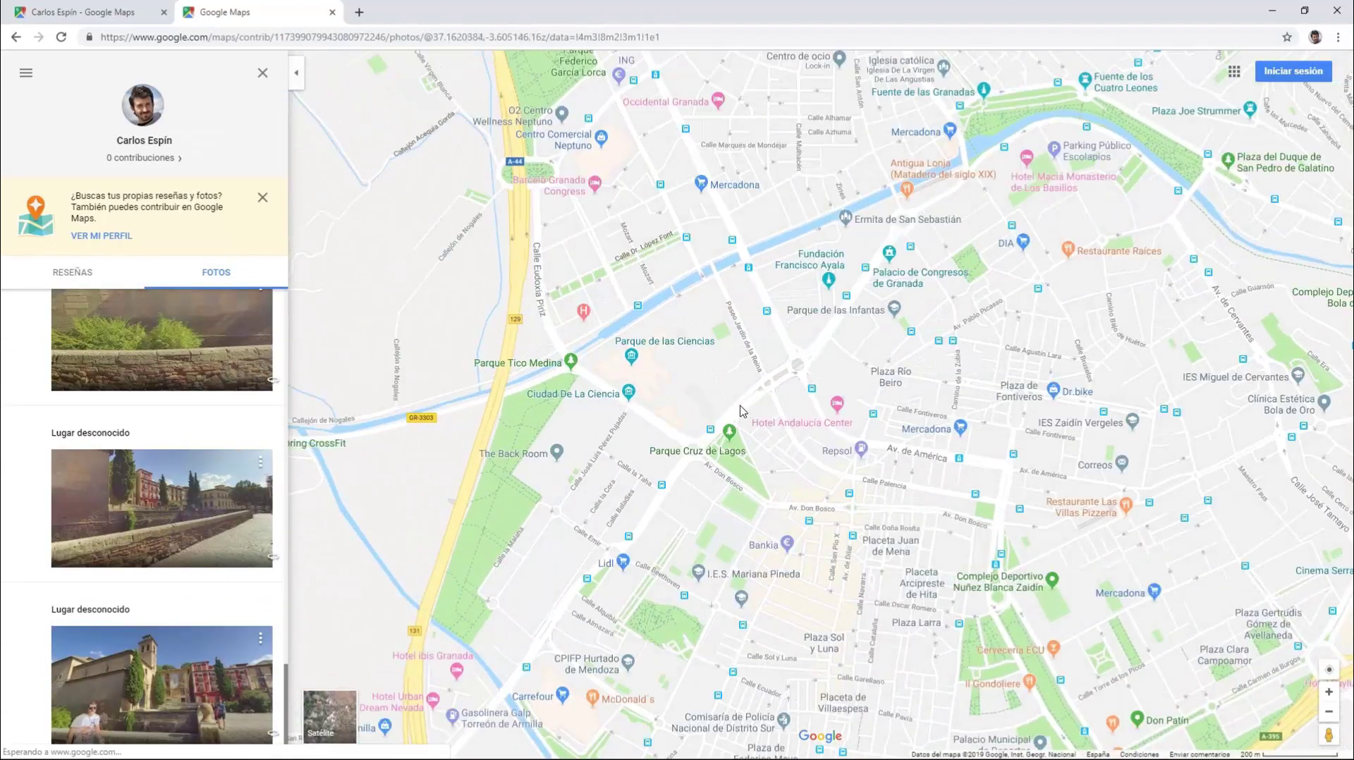
mouse_move(720, 353)
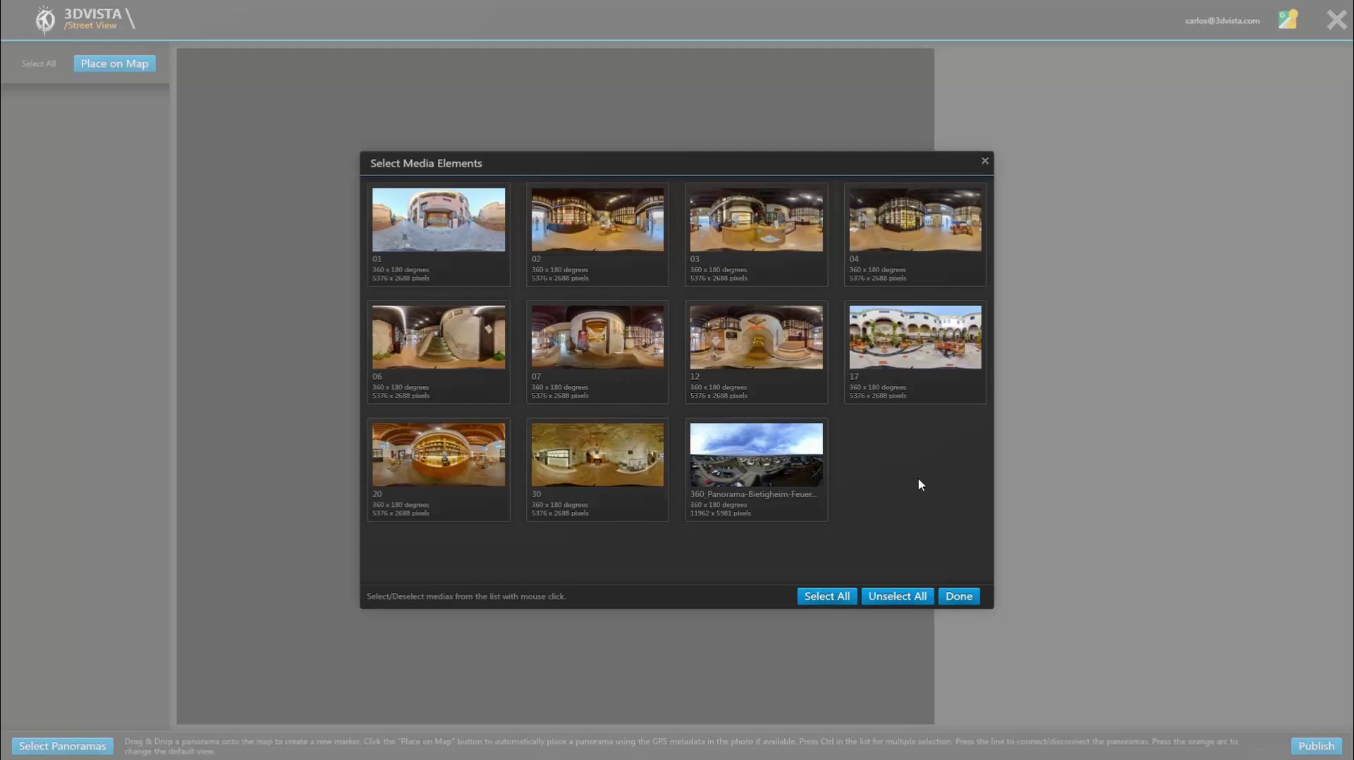
Step: Select all eleven panoramas, including the aerial one, and load them into the Street View publisher
click(799, 463)
click(451, 225)
shift+click(754, 456)
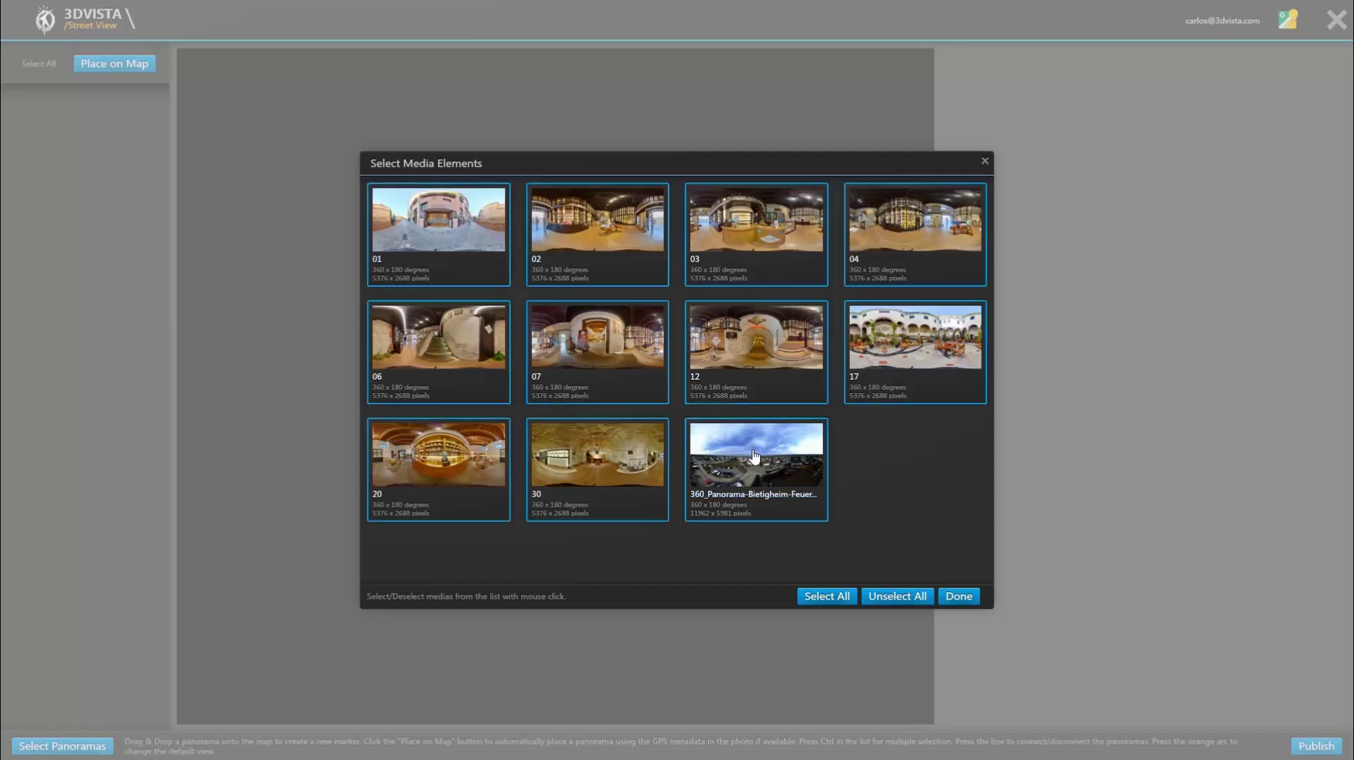
click(973, 598)
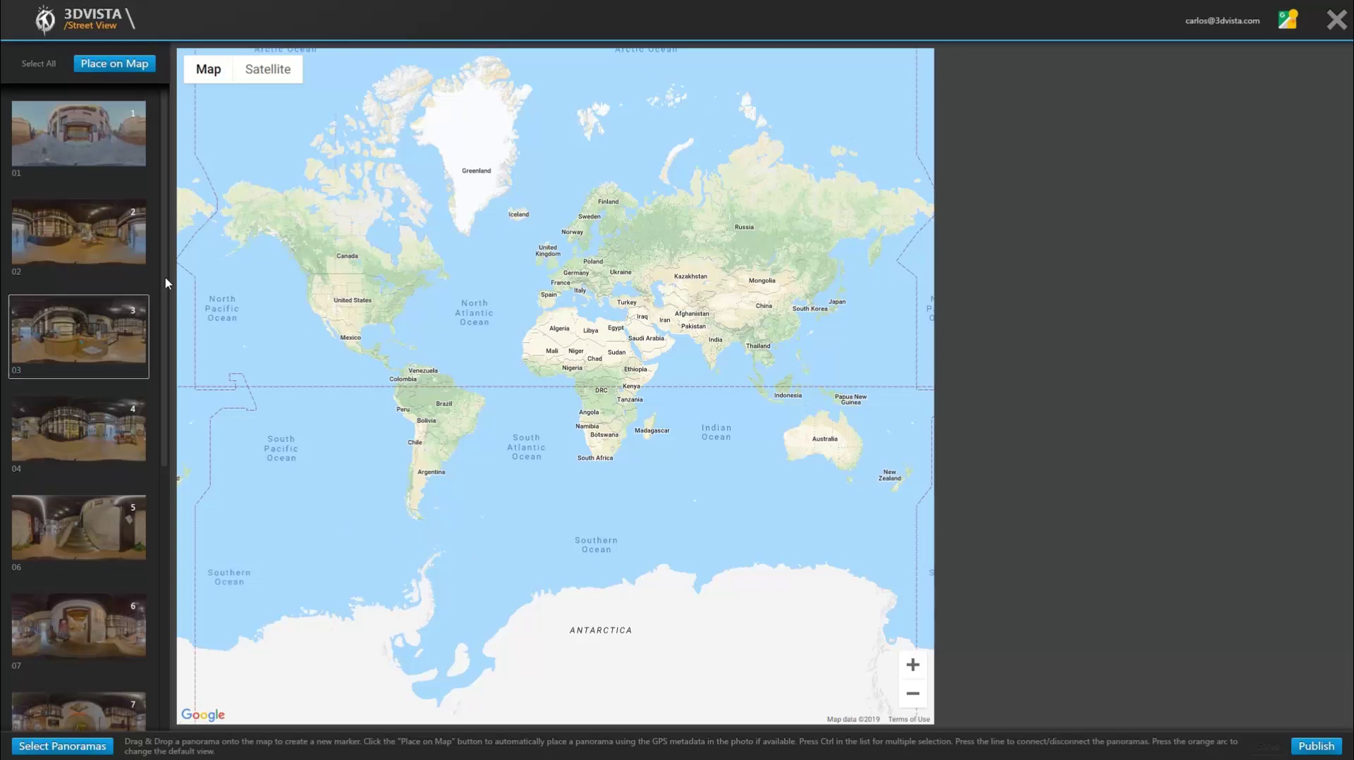
Step: Place aerial panorama 11 on the map from its GPS, then delete its marker
drag(165, 271, 161, 552)
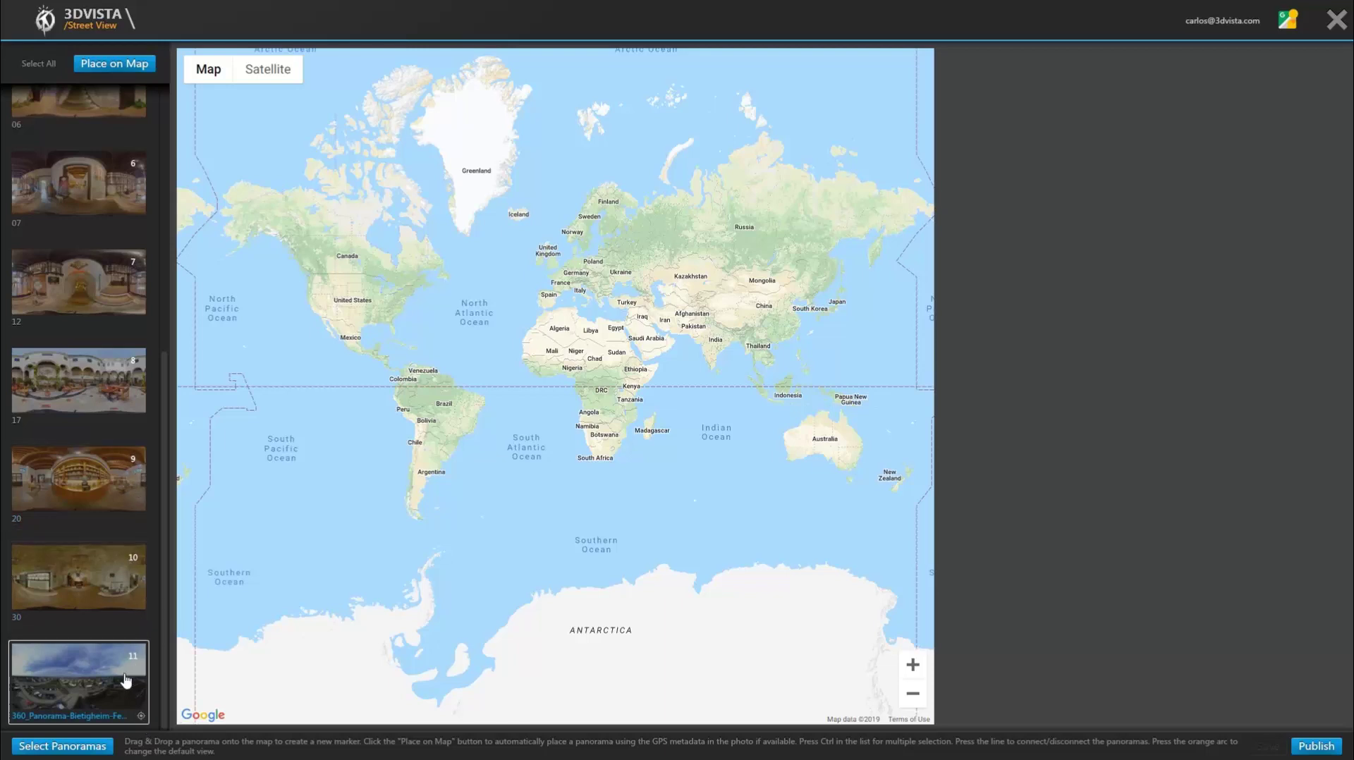
click(81, 680)
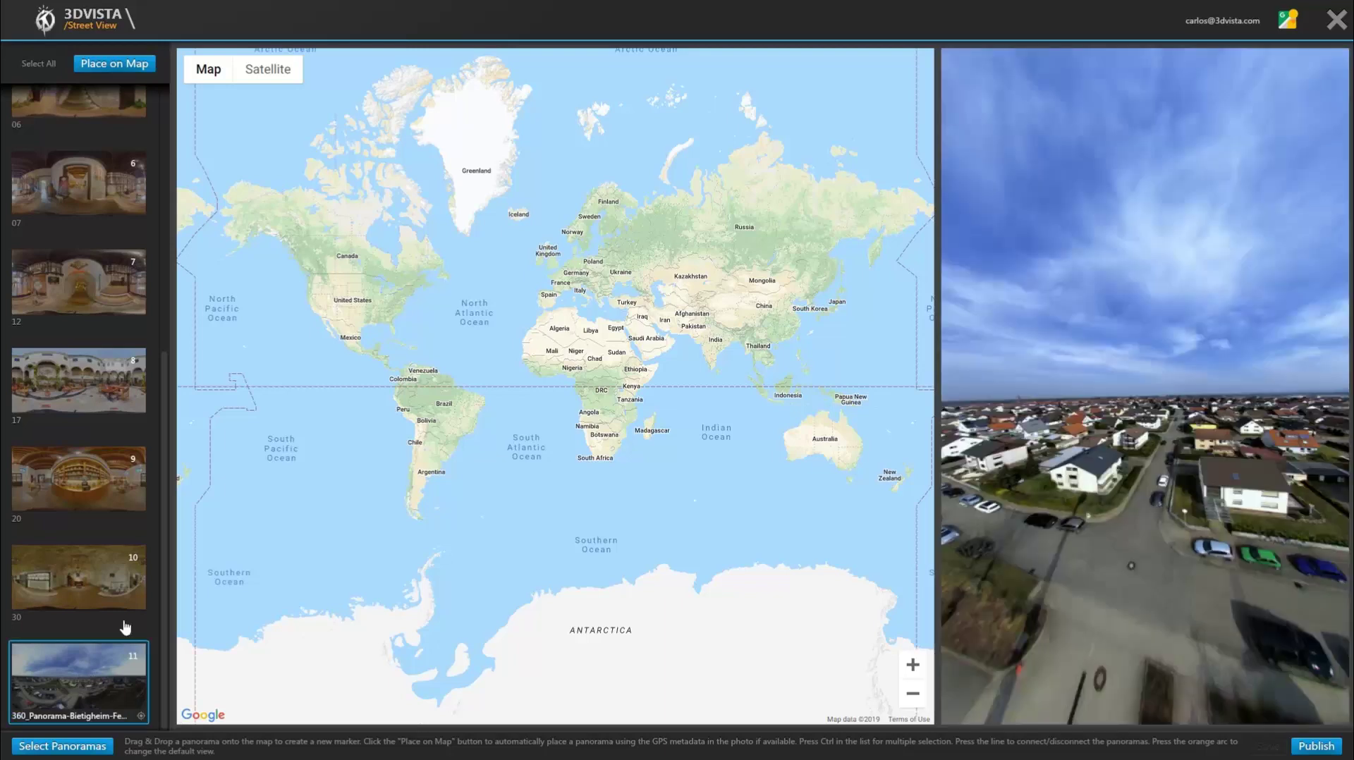
click(114, 63)
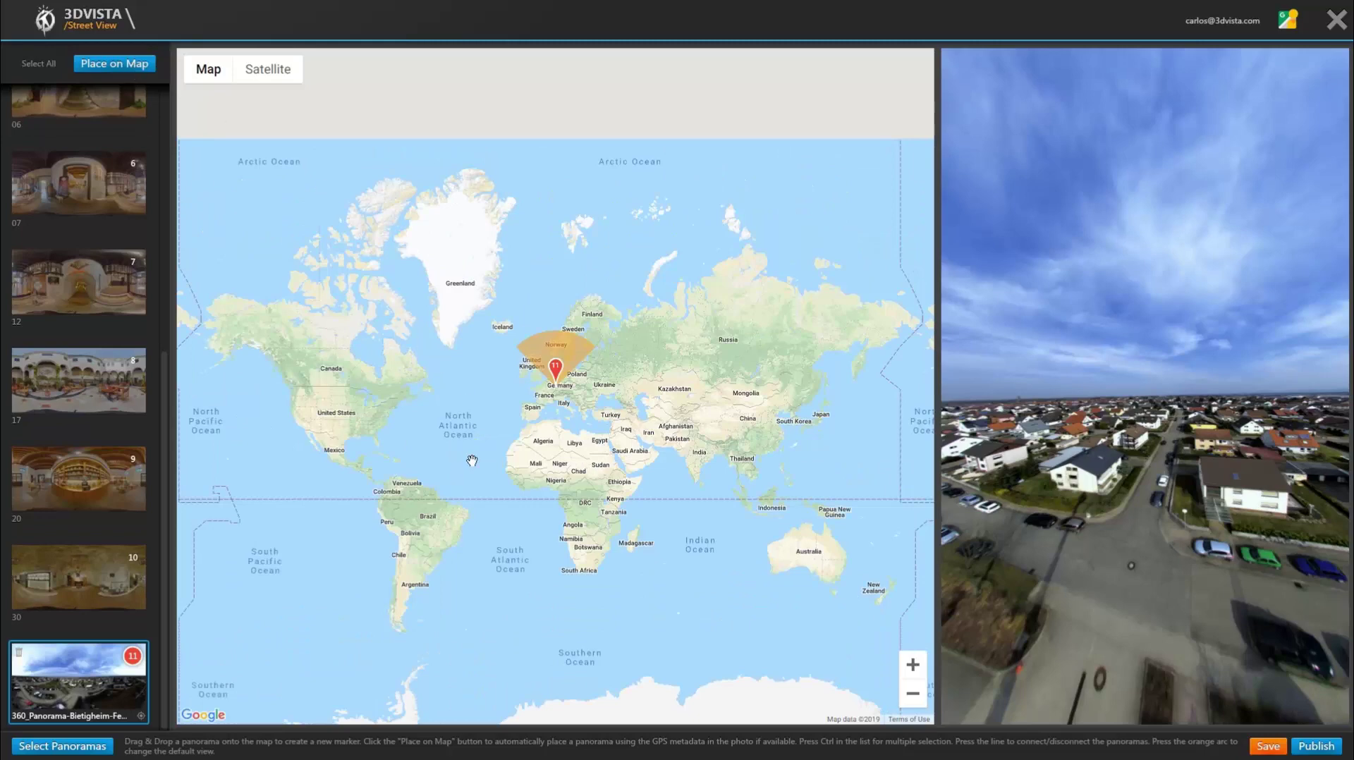
scroll(528, 395, up, 1)
scroll(577, 385, up, 3)
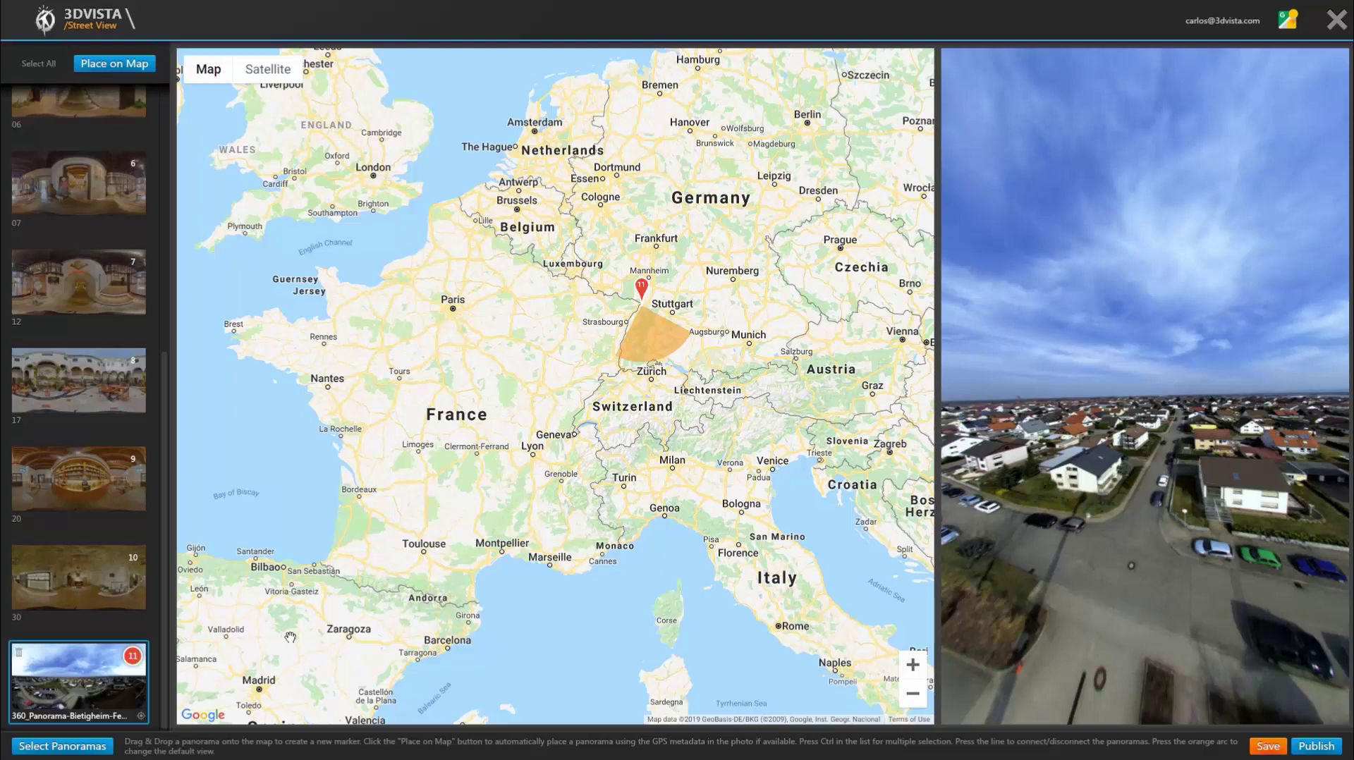
click(21, 652)
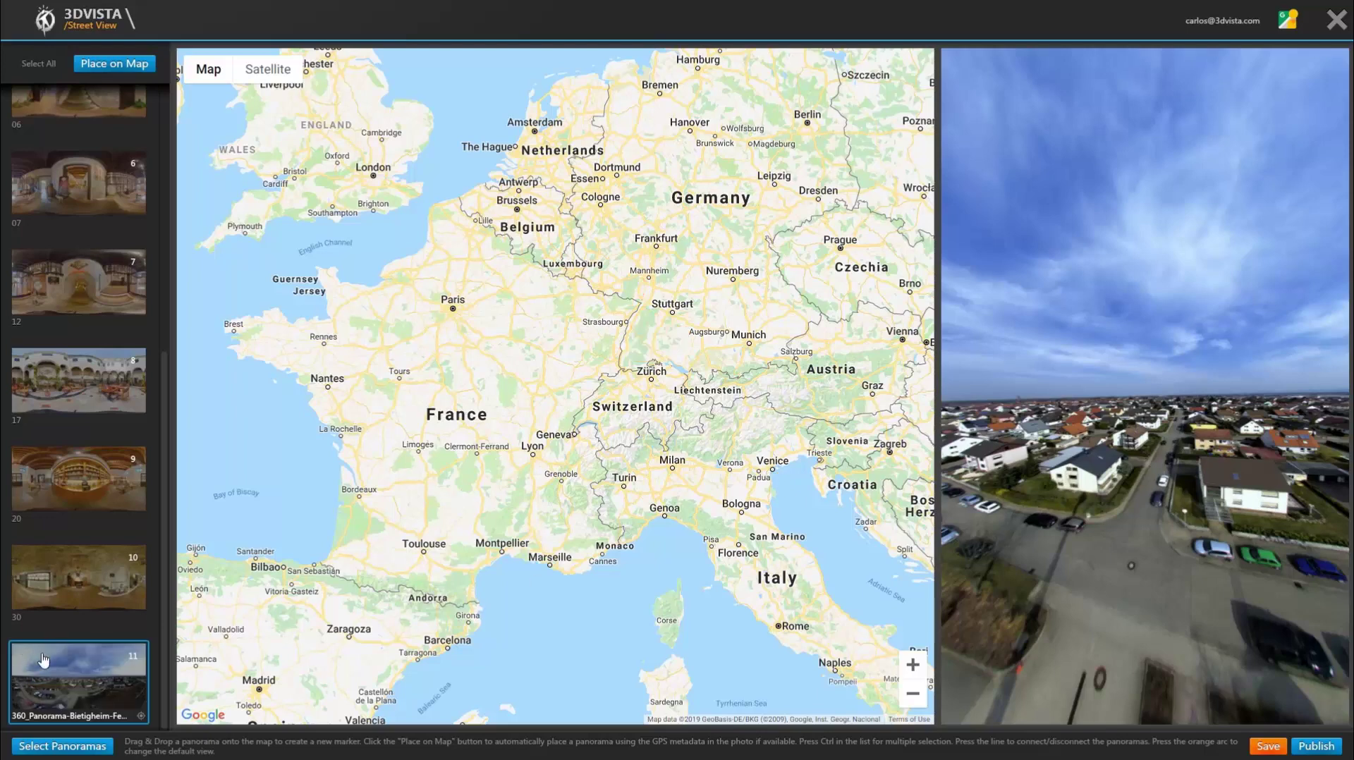
drag(165, 671, 159, 368)
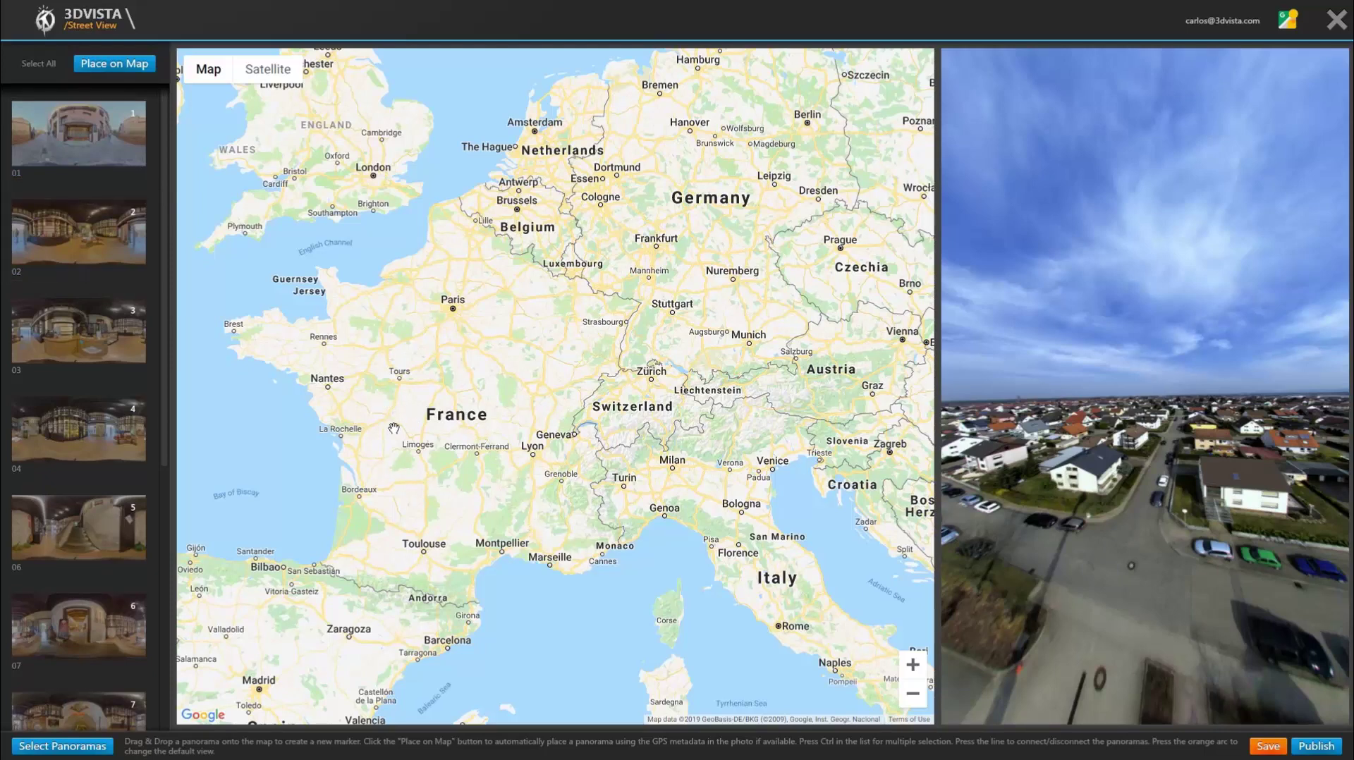
Step: Pan and zoom the map from Spain down to Carrera del Darro in Granada's Albaicín
drag(427, 499, 584, 310)
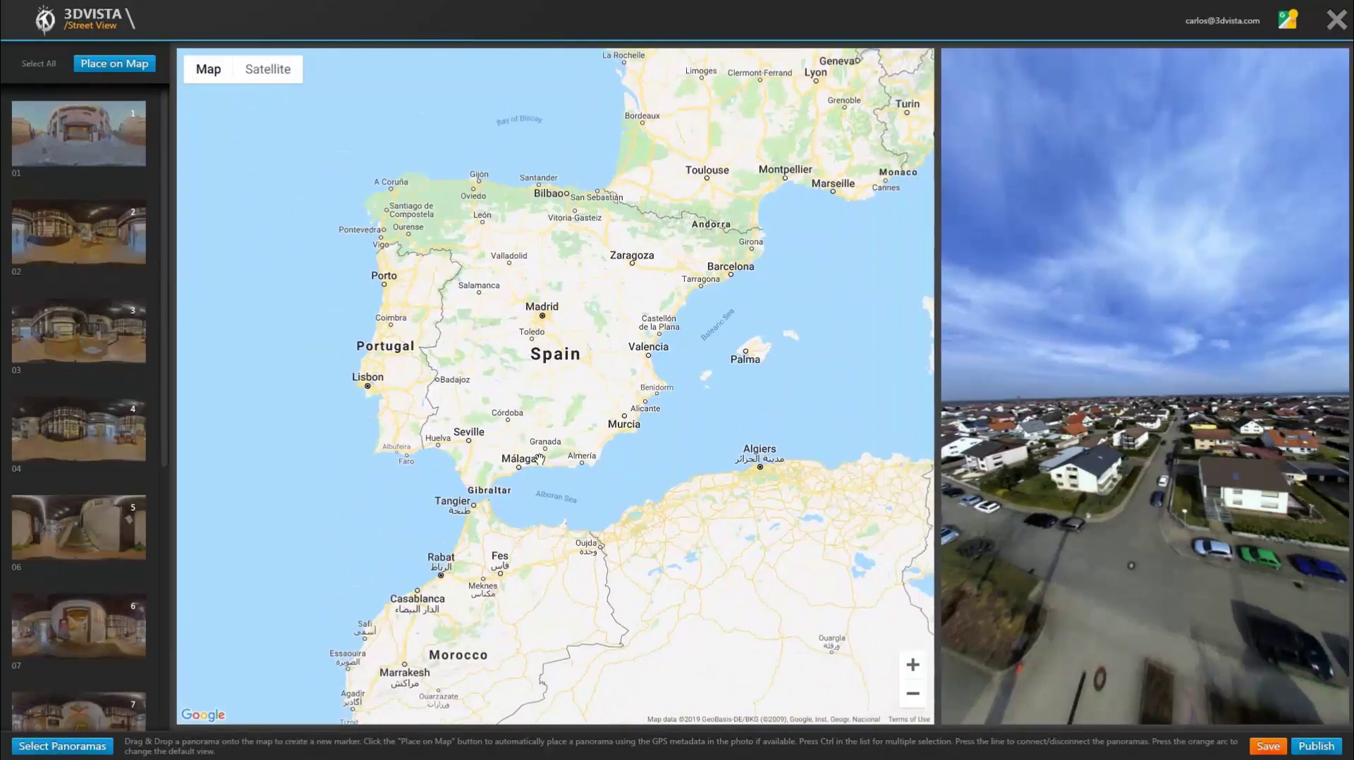
scroll(542, 457, up, 3)
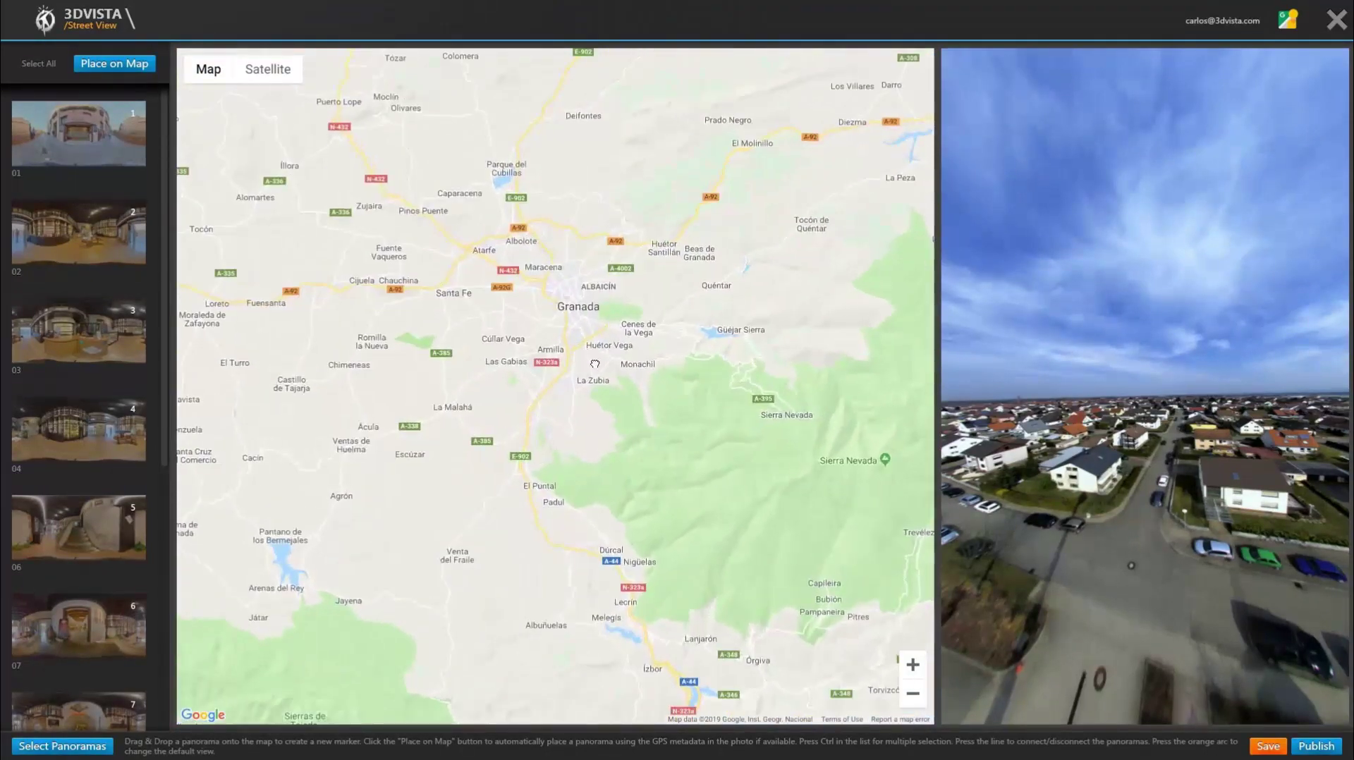
scroll(567, 449, up, 3)
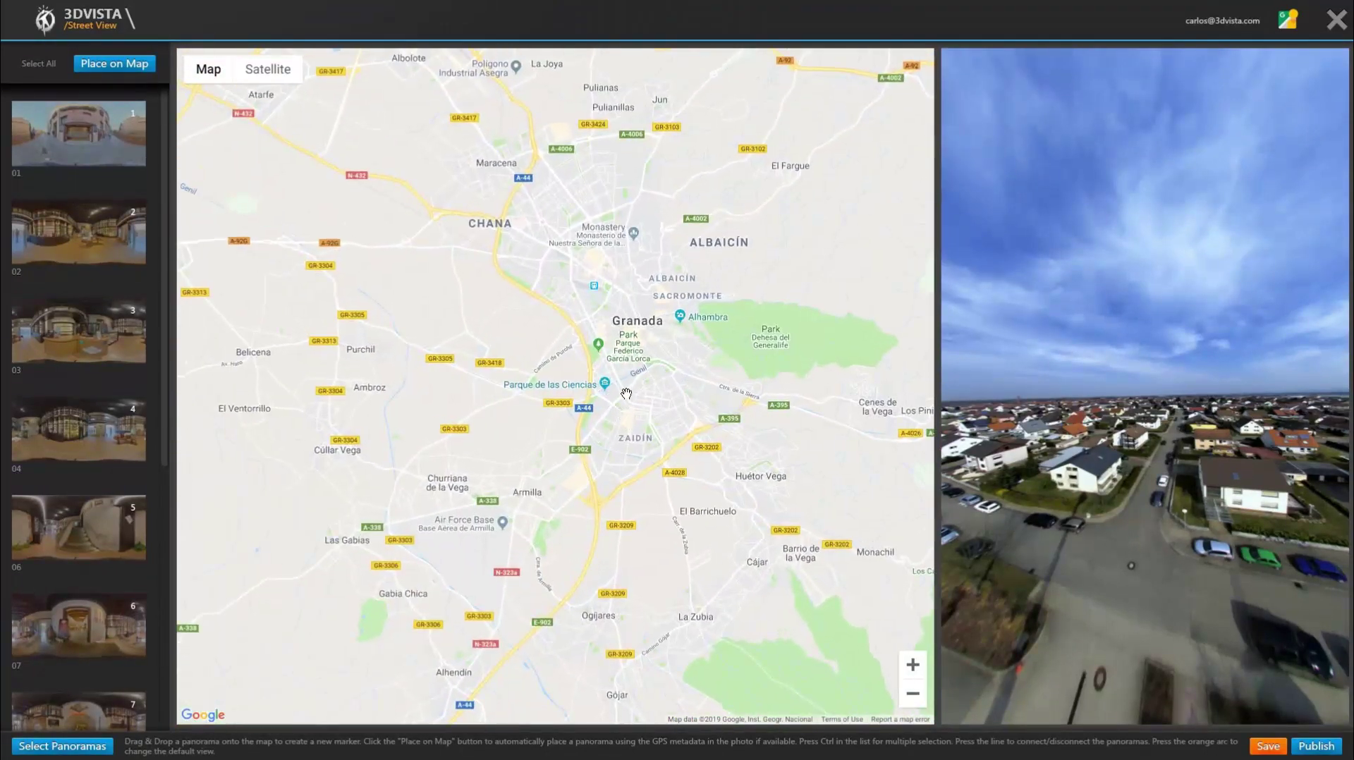
scroll(624, 392, up, 1)
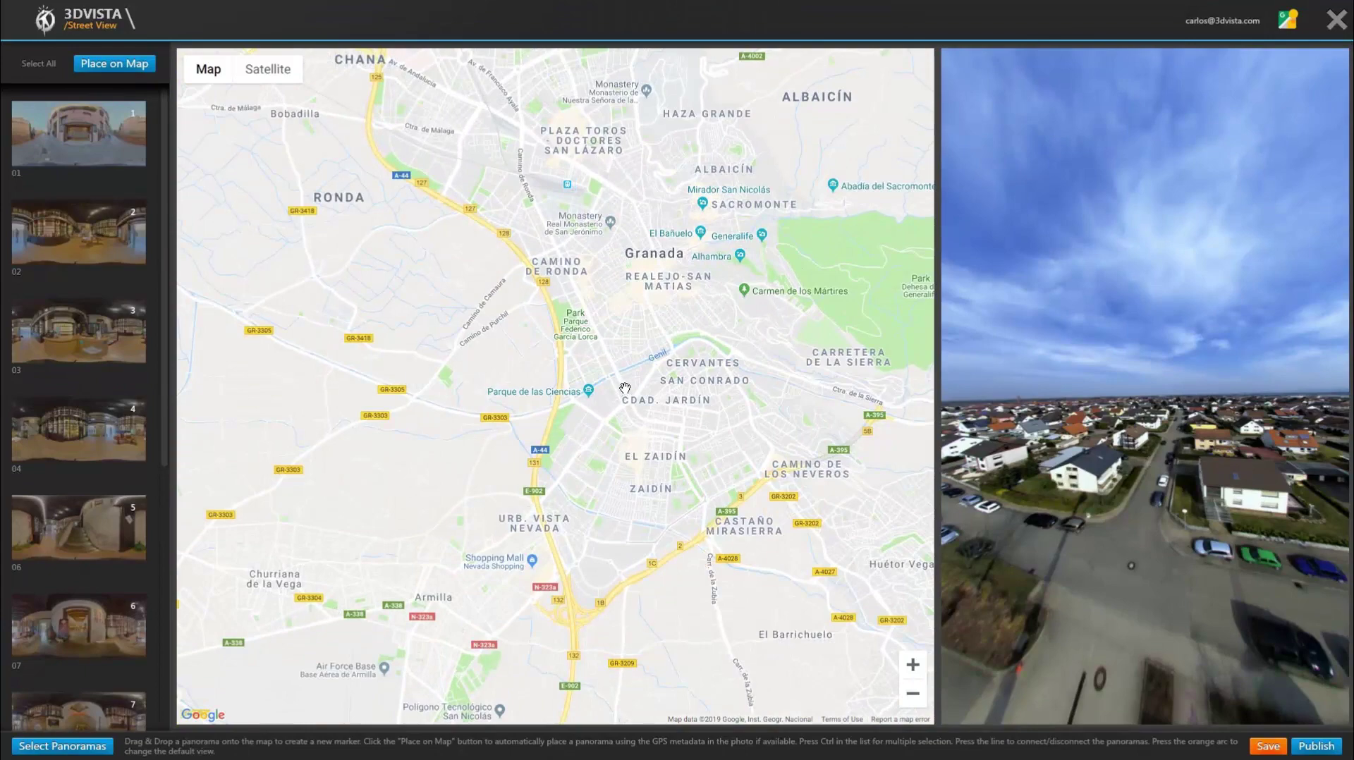
scroll(624, 391, up, 2)
drag(651, 397, 630, 572)
scroll(724, 339, up, 1)
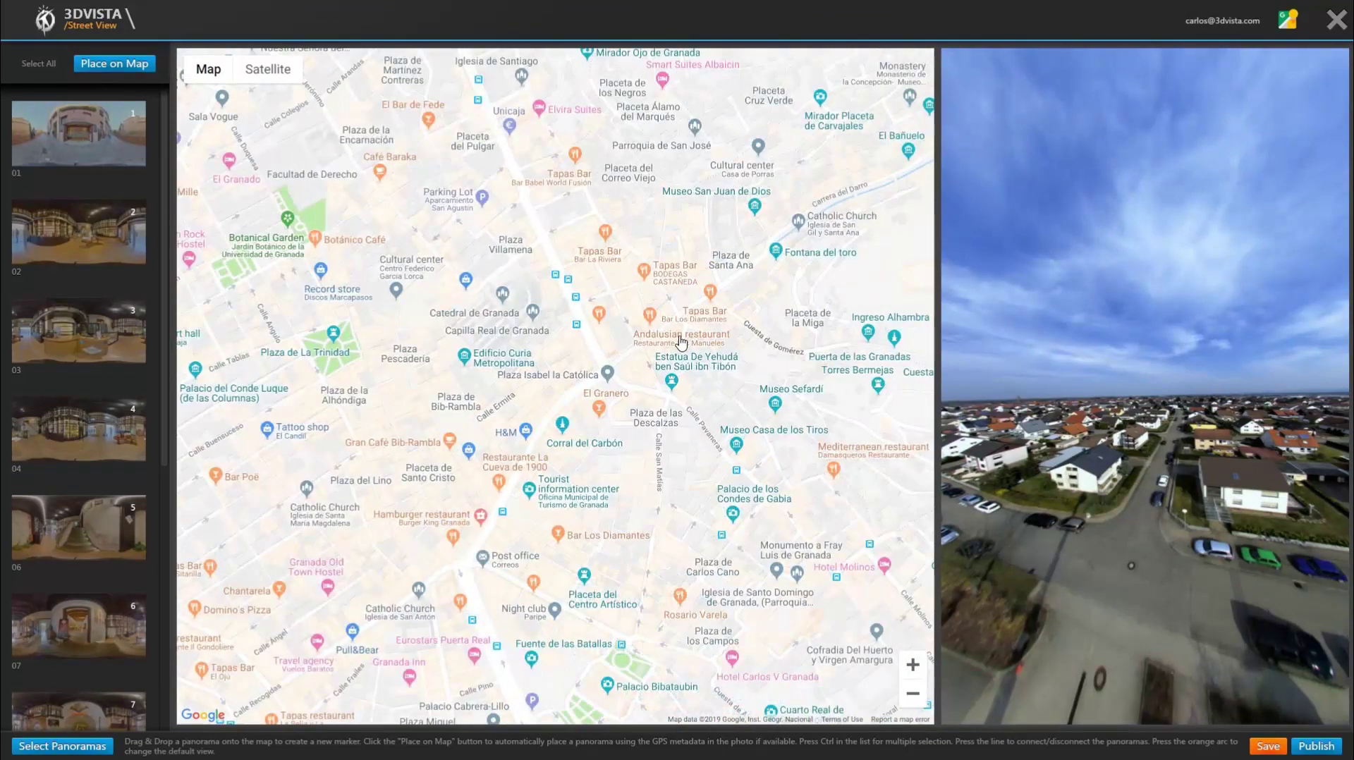
drag(681, 343, 615, 443)
scroll(617, 441, up, 2)
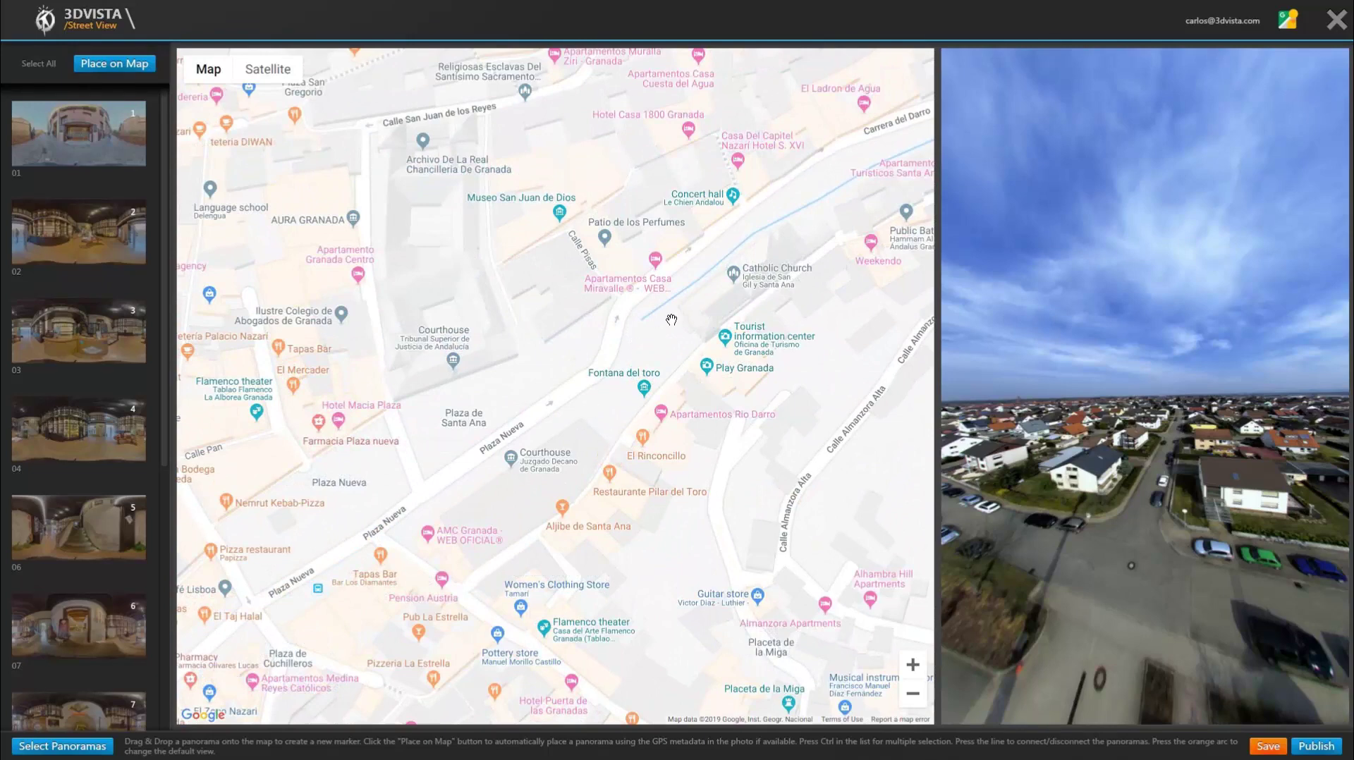
drag(578, 423, 564, 457)
scroll(639, 386, up, 1)
scroll(639, 386, up, 2)
drag(638, 386, 623, 450)
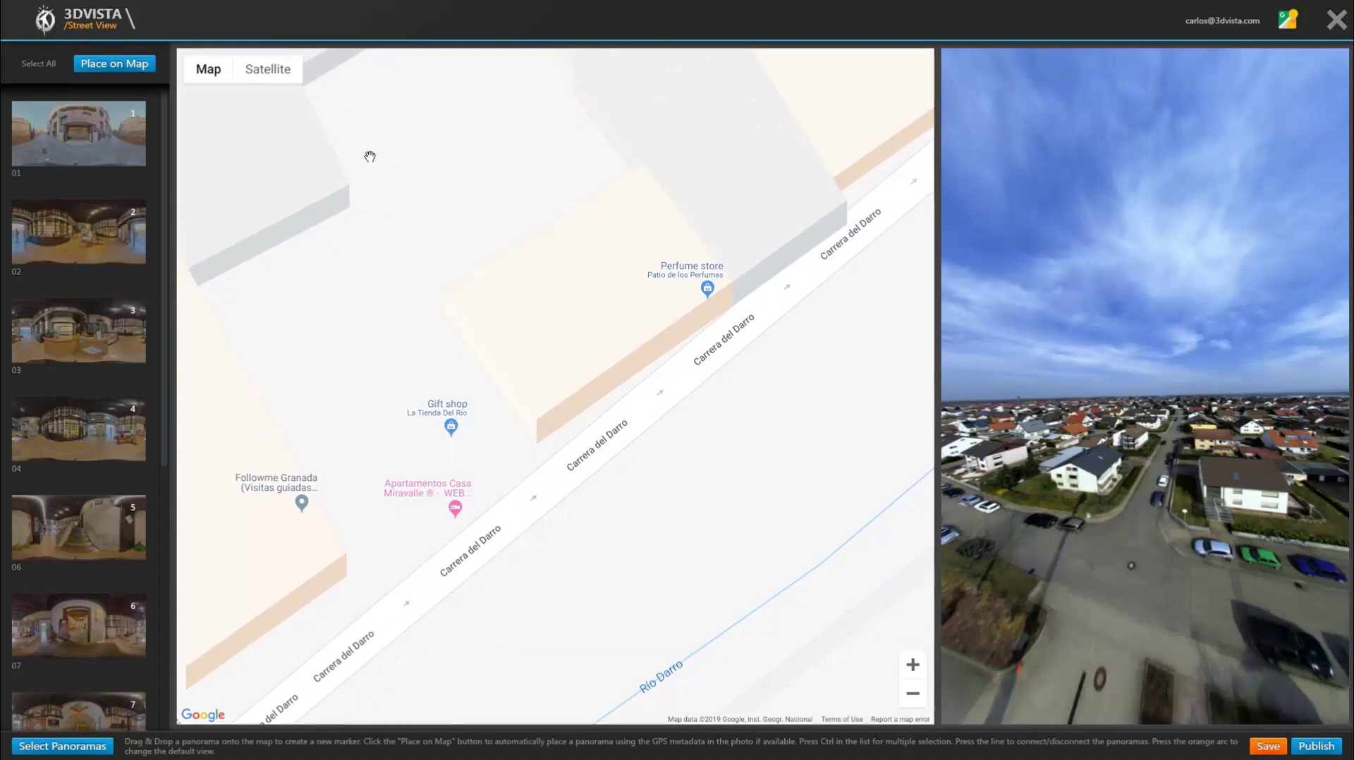
Step: Try Satellite view with the tilt toggle, then return to Map framed on Patio de los Perfumes
click(275, 79)
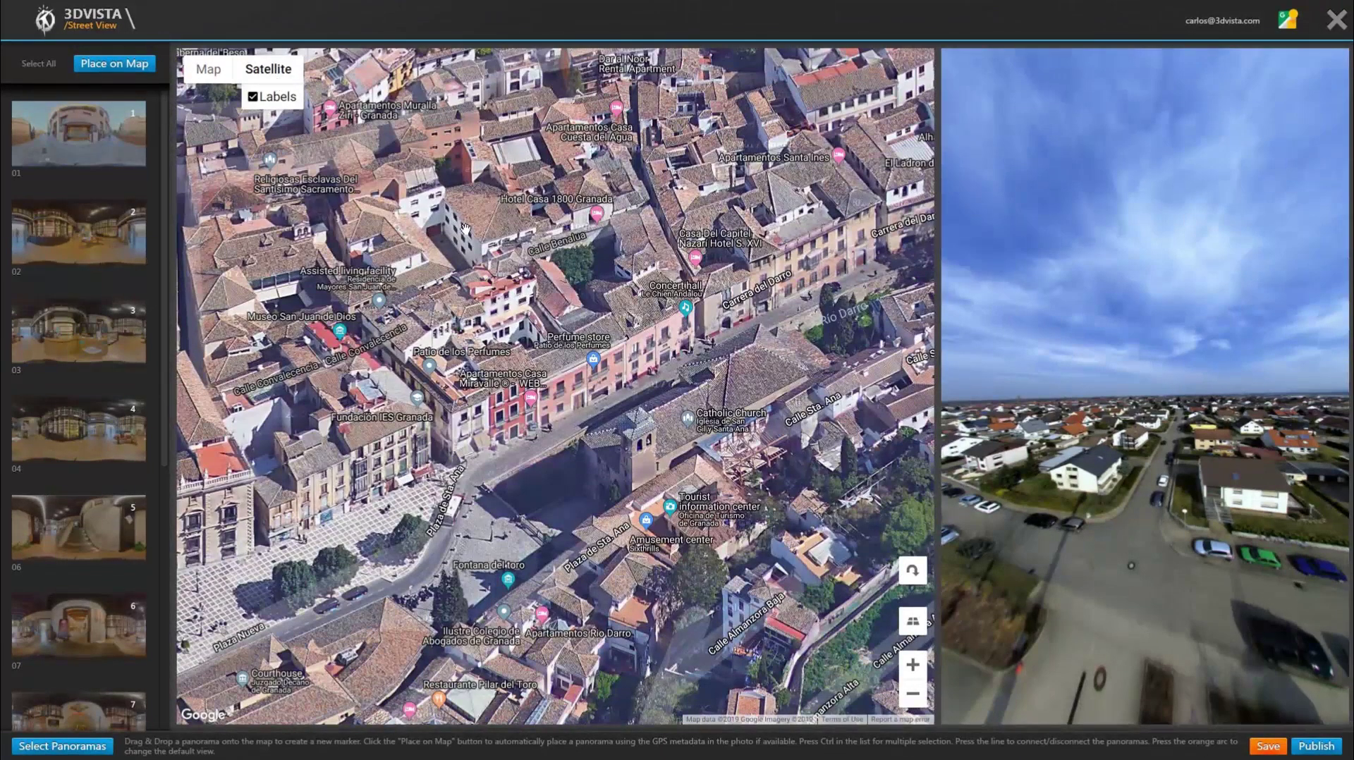
click(916, 626)
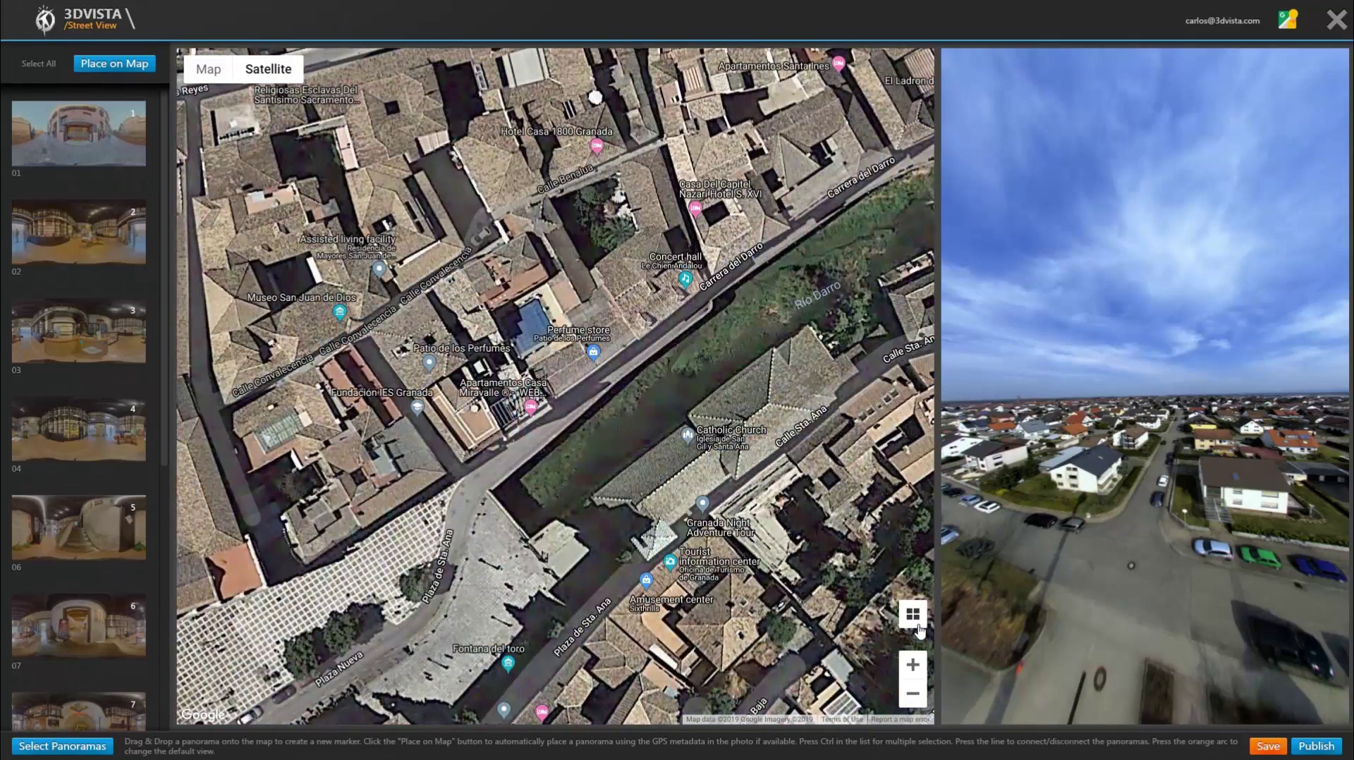
click(917, 625)
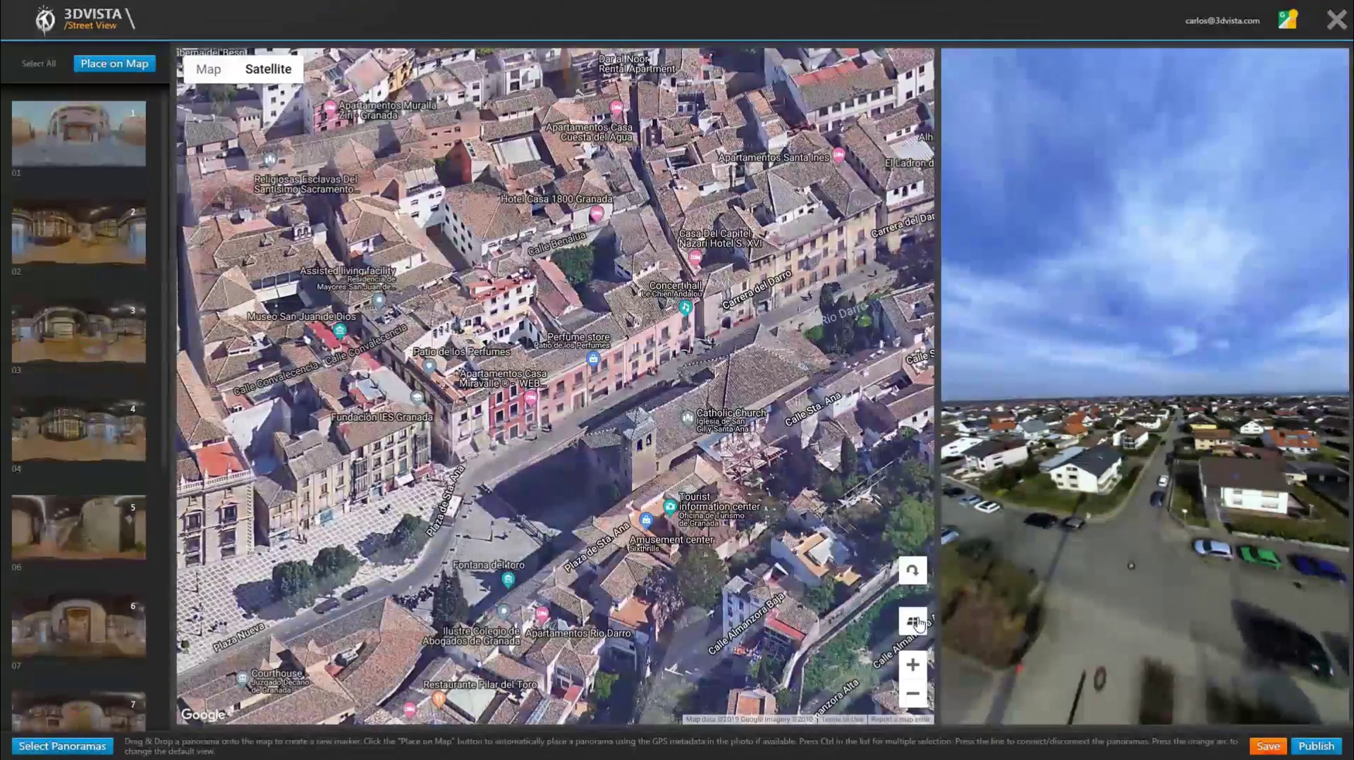
click(208, 69)
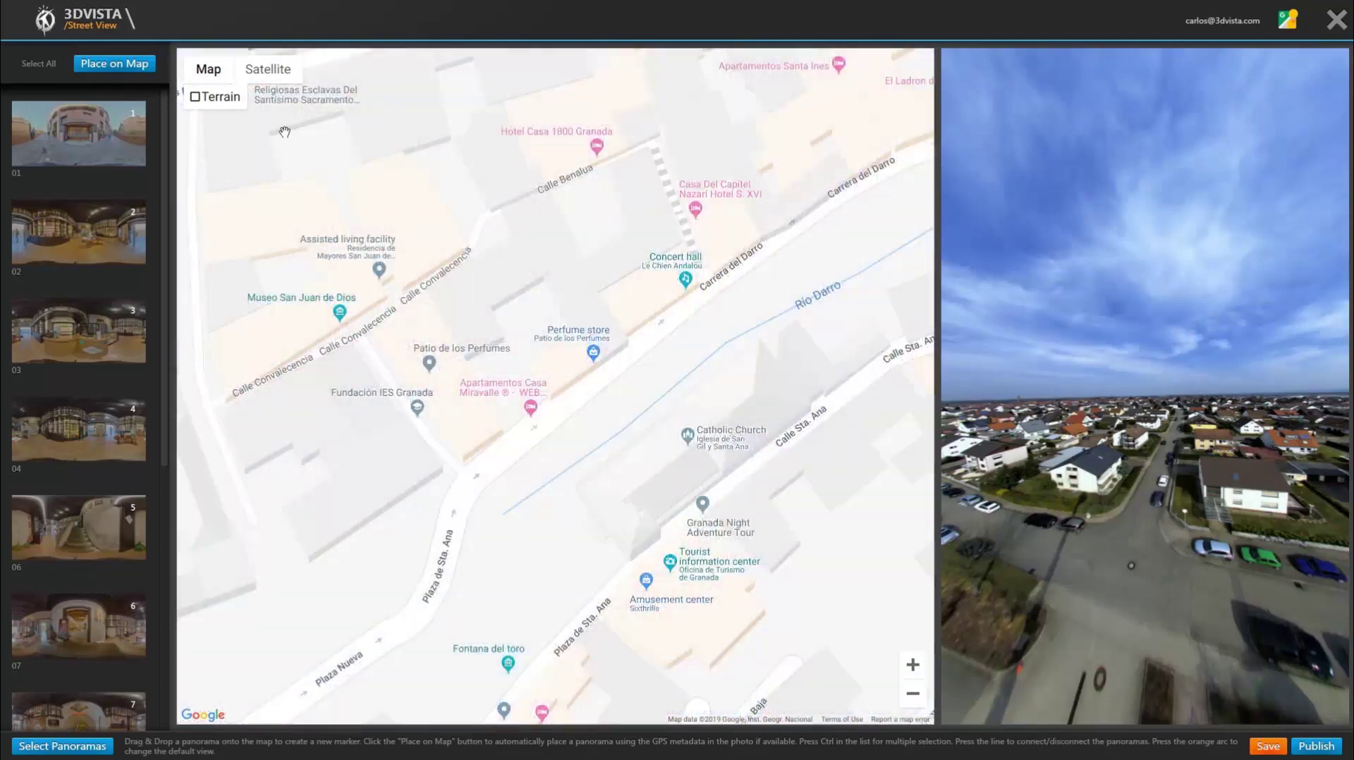
scroll(581, 393, up, 1)
drag(571, 393, 662, 430)
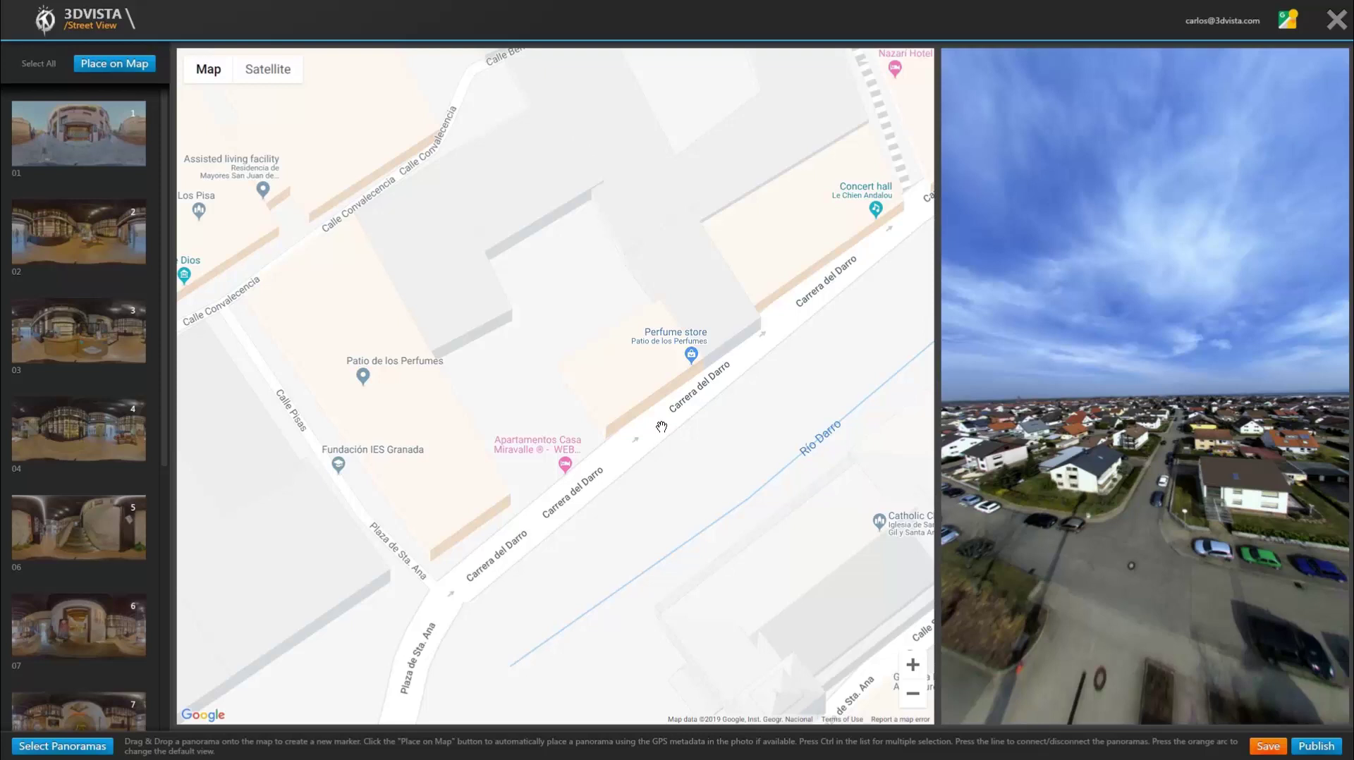
Step: Place panorama 01 on Carrera del Darro and panorama 02 inside the perfume store
click(122, 134)
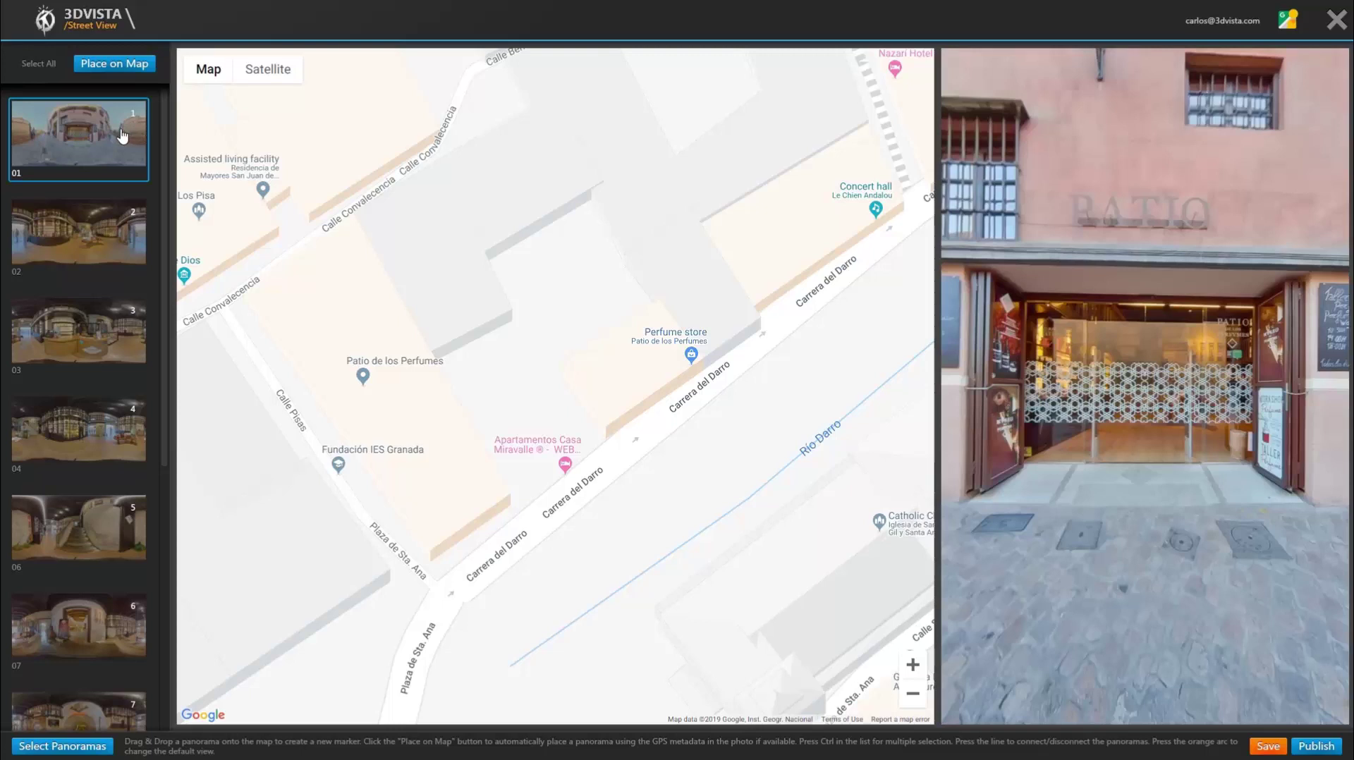
click(133, 69)
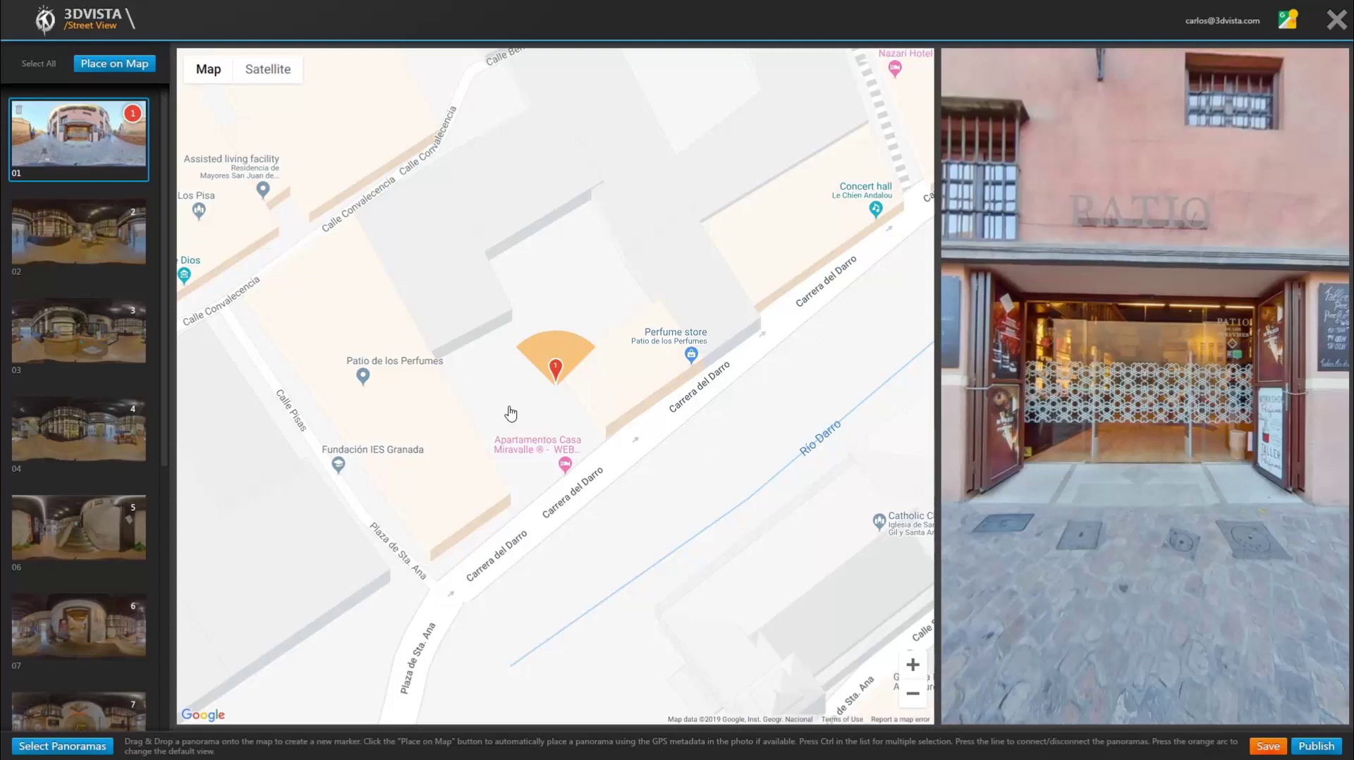
click(90, 237)
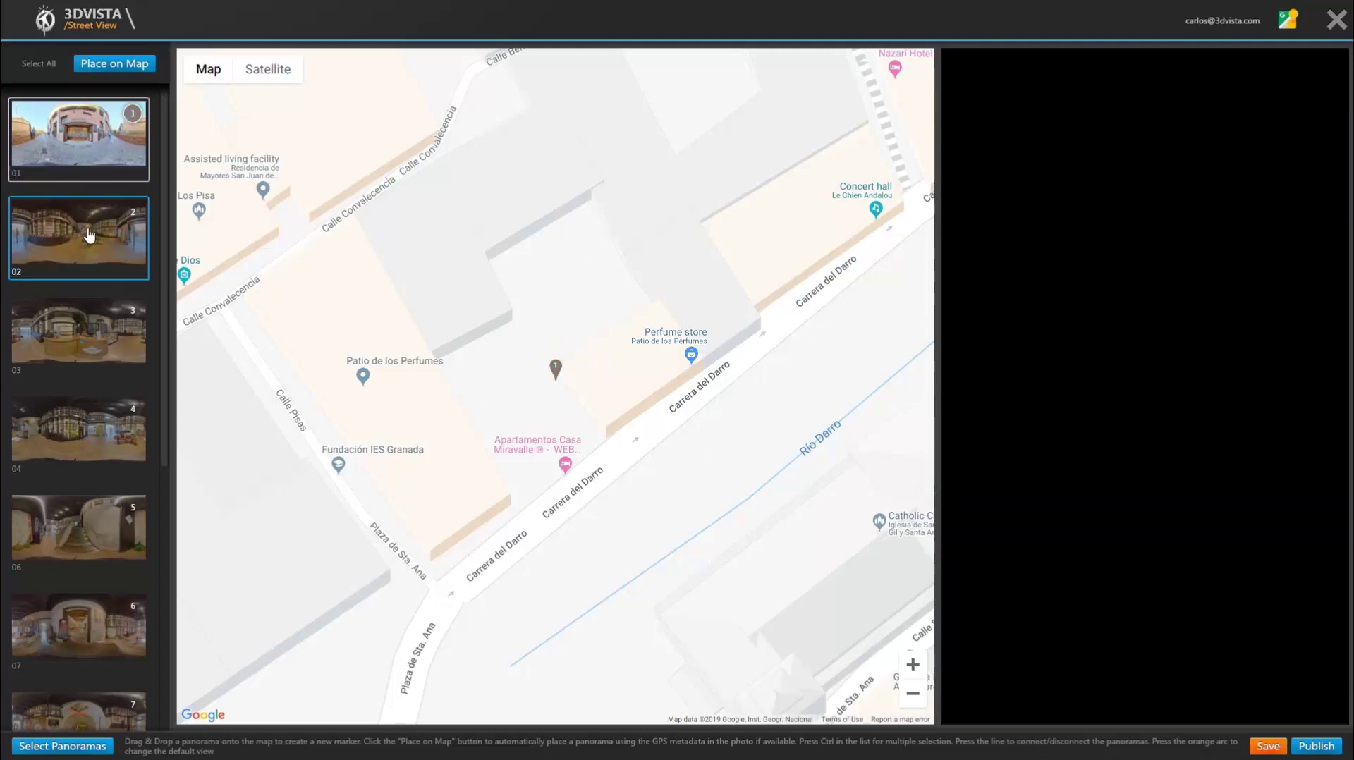
mouse_move(89, 236)
mouse_down()
mouse_move(190, 317)
mouse_move(324, 360)
mouse_move(458, 369)
mouse_move(556, 292)
mouse_move(606, 370)
mouse_up()
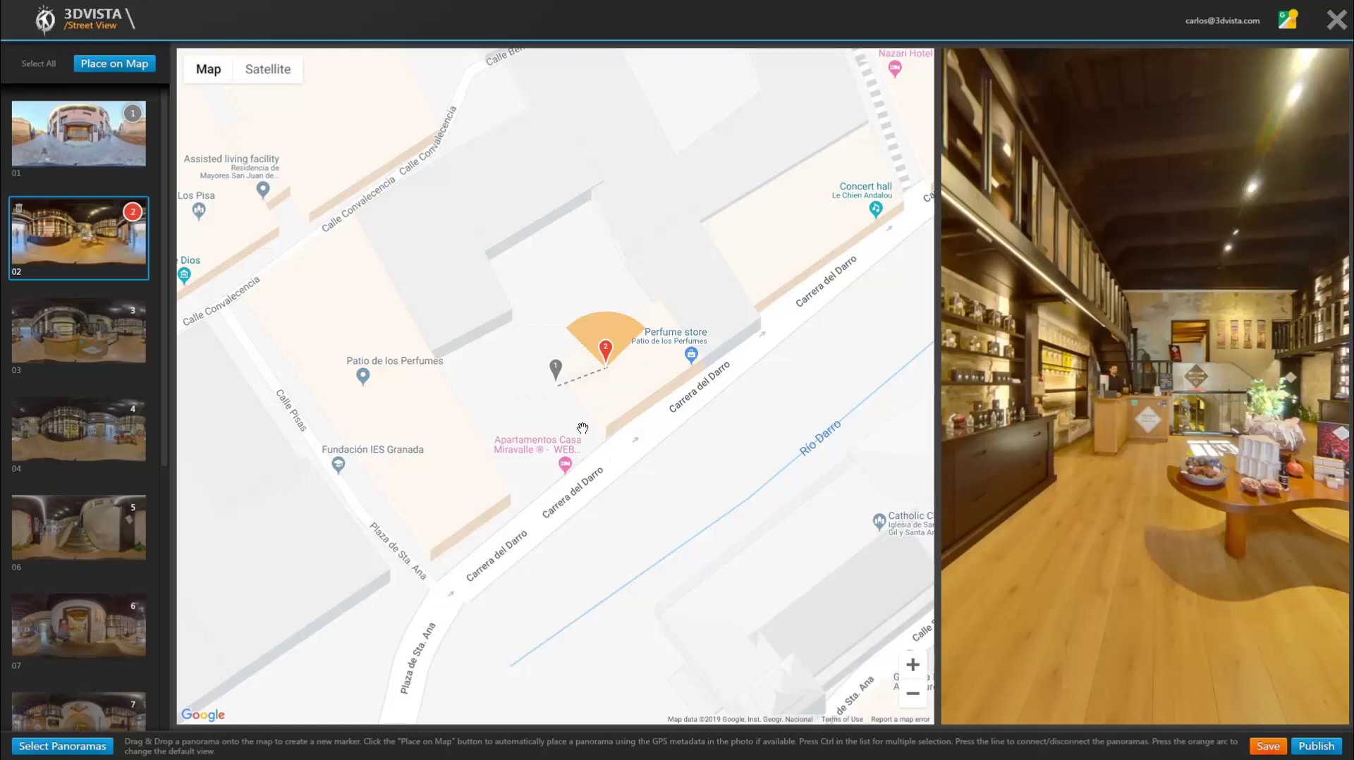
mouse_move(557, 368)
mouse_down()
mouse_move(591, 405)
mouse_move(646, 424)
mouse_up()
scroll(646, 424, up, 1)
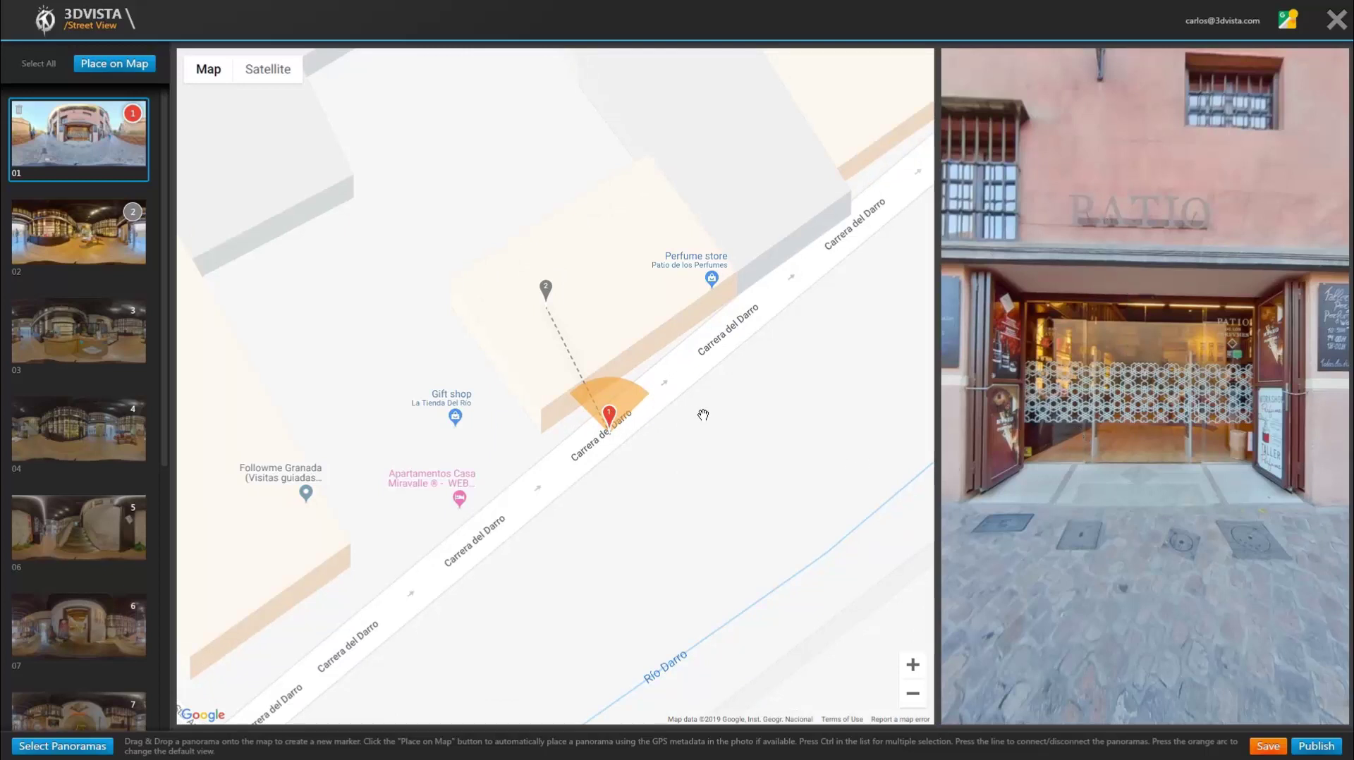
Step: Set panorama 01's default view to face the shop doorway
drag(628, 401, 585, 388)
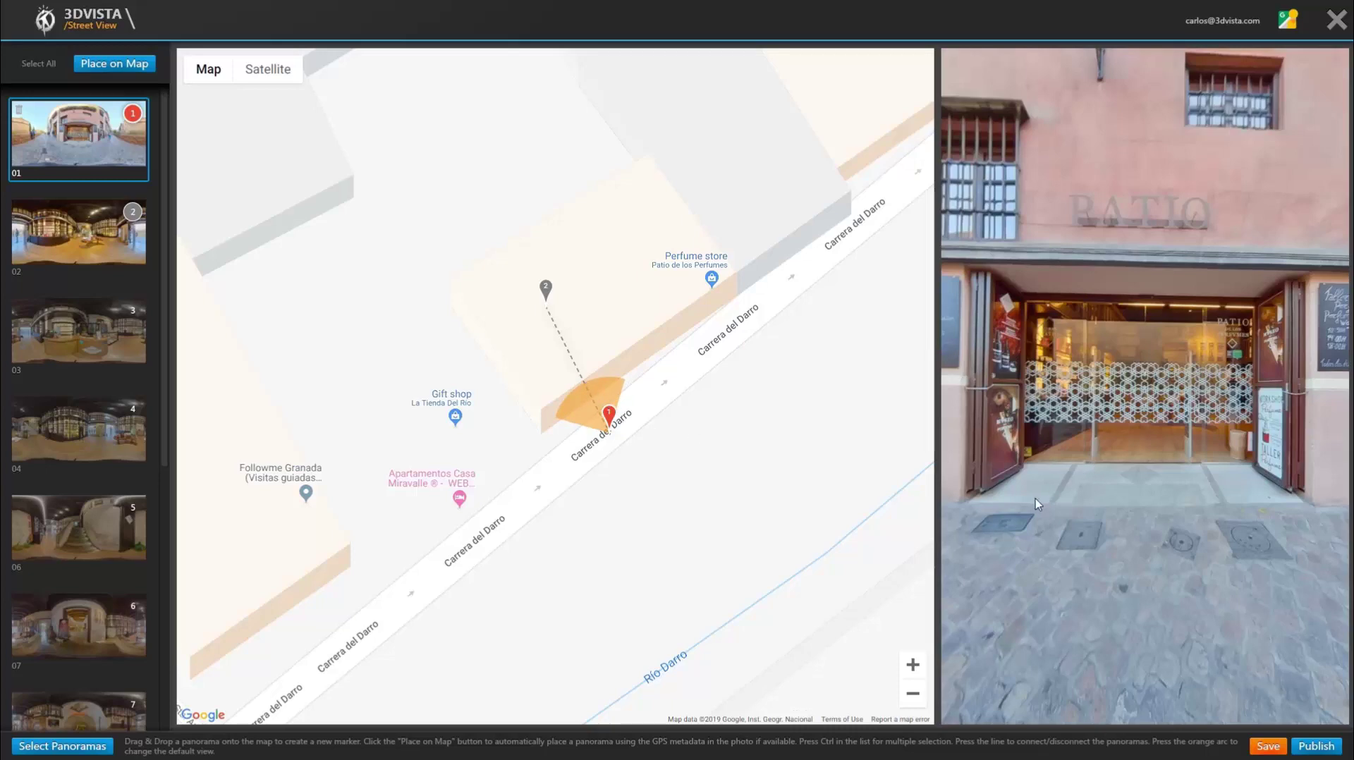
mouse_move(1037, 498)
mouse_down()
mouse_move(1110, 495)
mouse_move(1158, 515)
mouse_move(971, 505)
mouse_up()
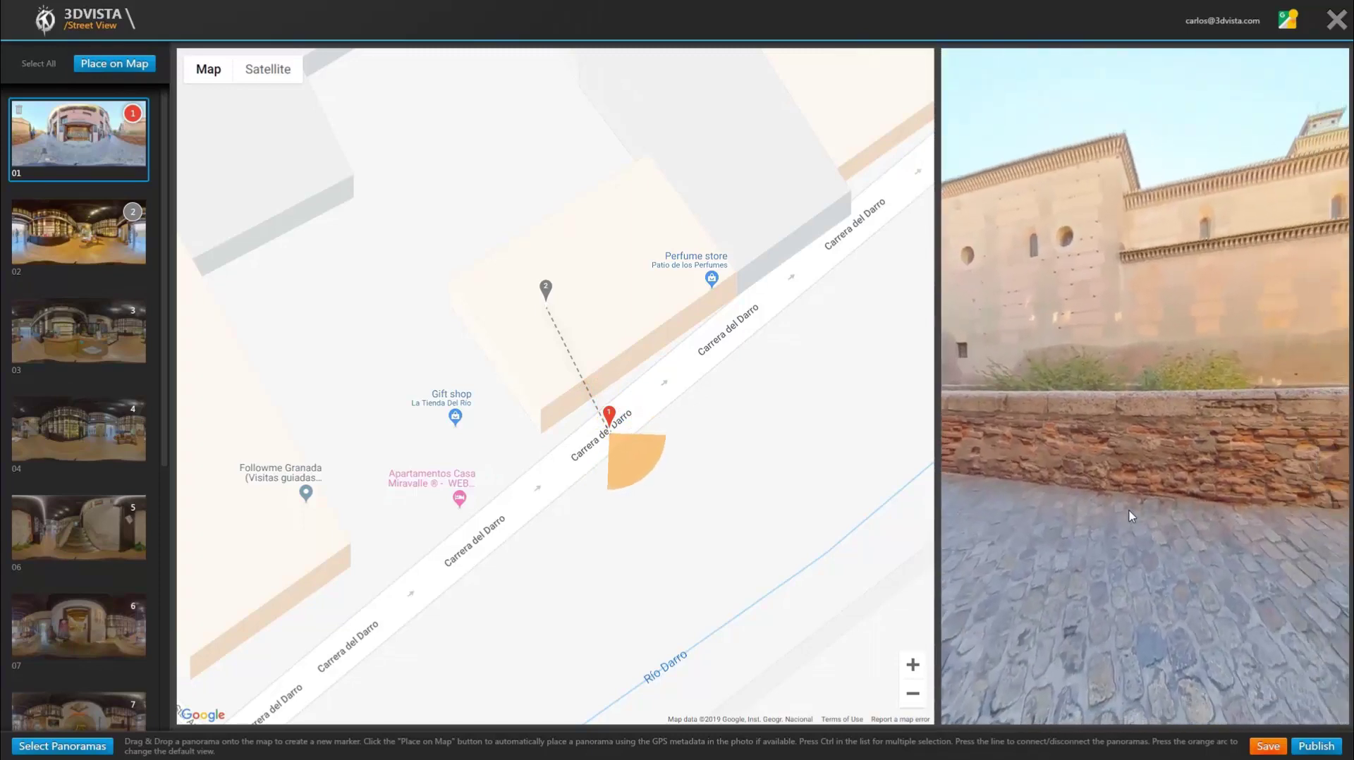
mouse_move(1119, 510)
mouse_down()
mouse_move(1081, 510)
mouse_move(1106, 506)
mouse_move(1132, 378)
mouse_up()
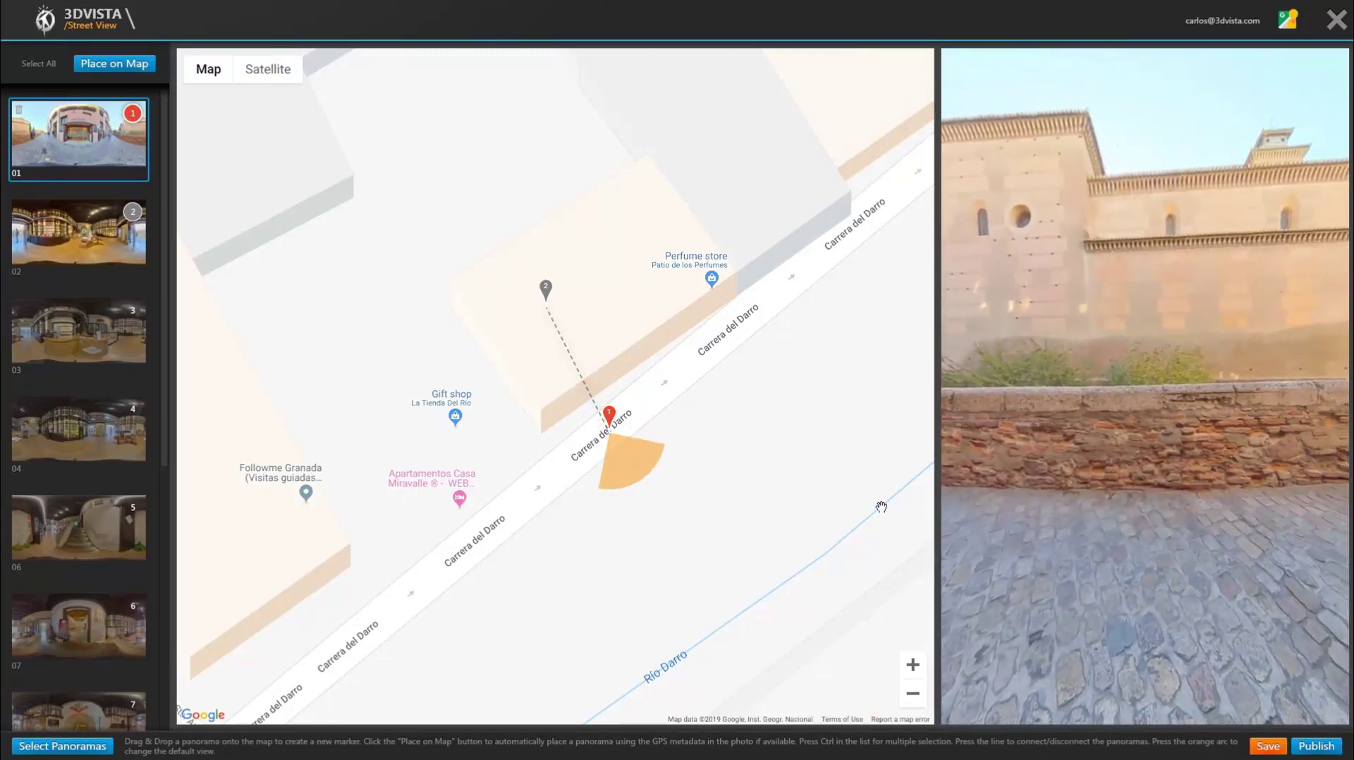
mouse_move(1098, 508)
mouse_down()
mouse_move(968, 500)
mouse_move(955, 513)
mouse_move(1253, 481)
mouse_up()
mouse_move(1120, 474)
mouse_down()
mouse_move(1090, 409)
mouse_move(1201, 386)
mouse_move(1100, 414)
mouse_up()
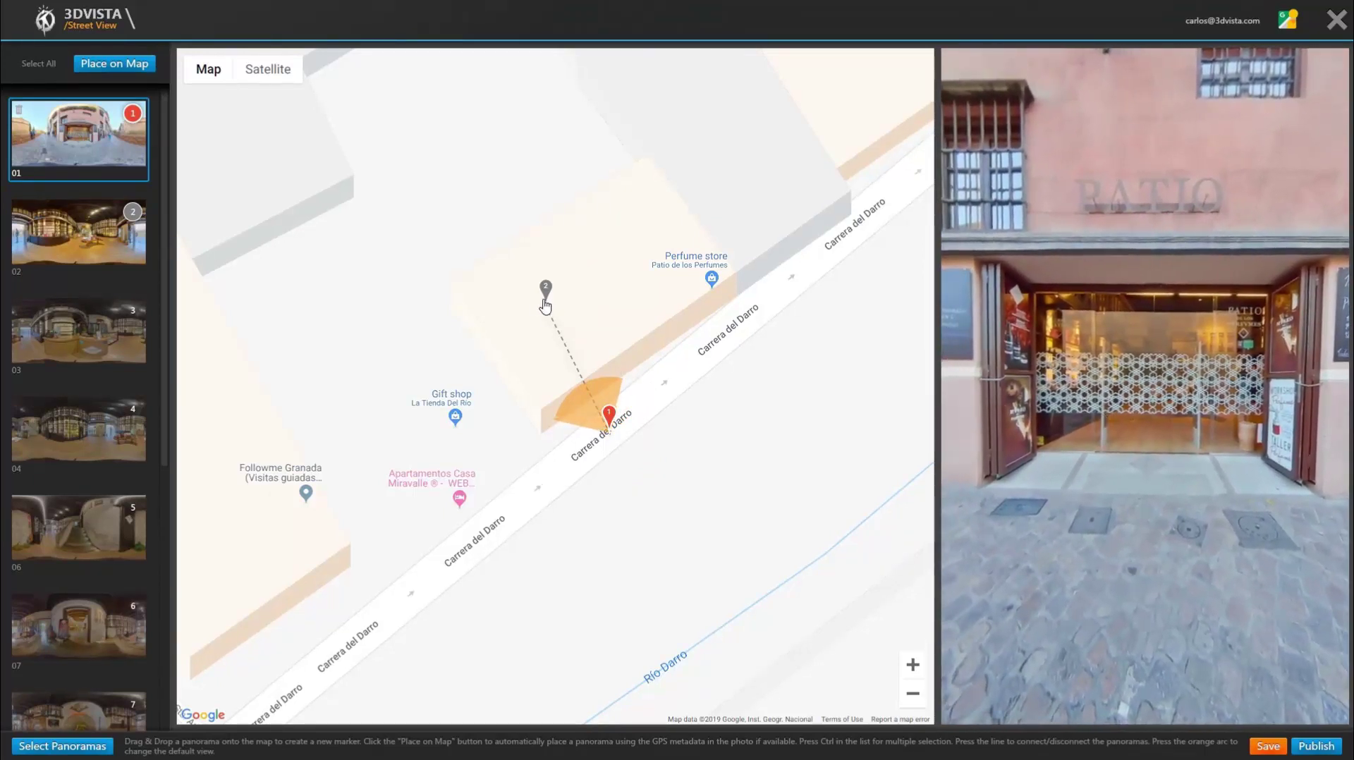
Step: Reposition marker 1 at the store entrance on the street and marker 2 inside the building
drag(609, 417, 798, 273)
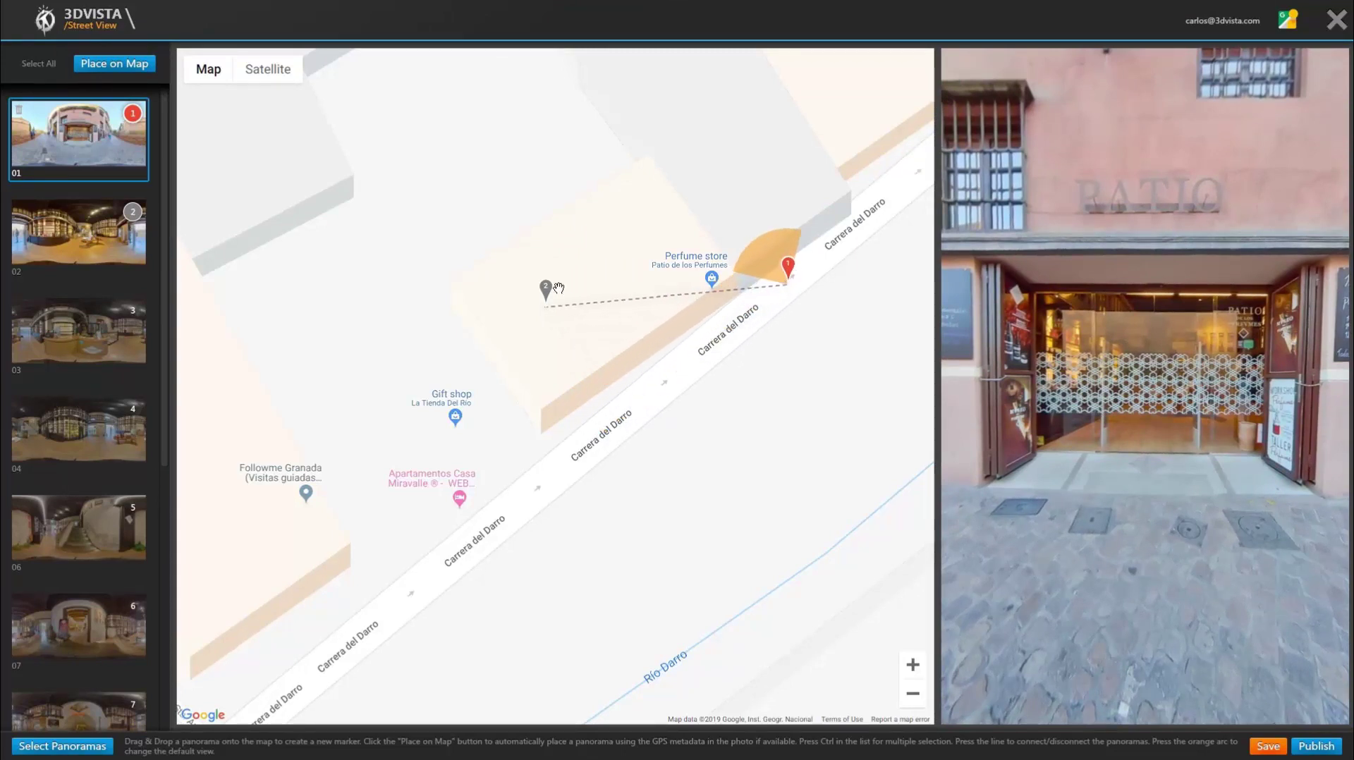
mouse_move(550, 291)
mouse_down()
mouse_move(700, 214)
mouse_move(718, 159)
mouse_up()
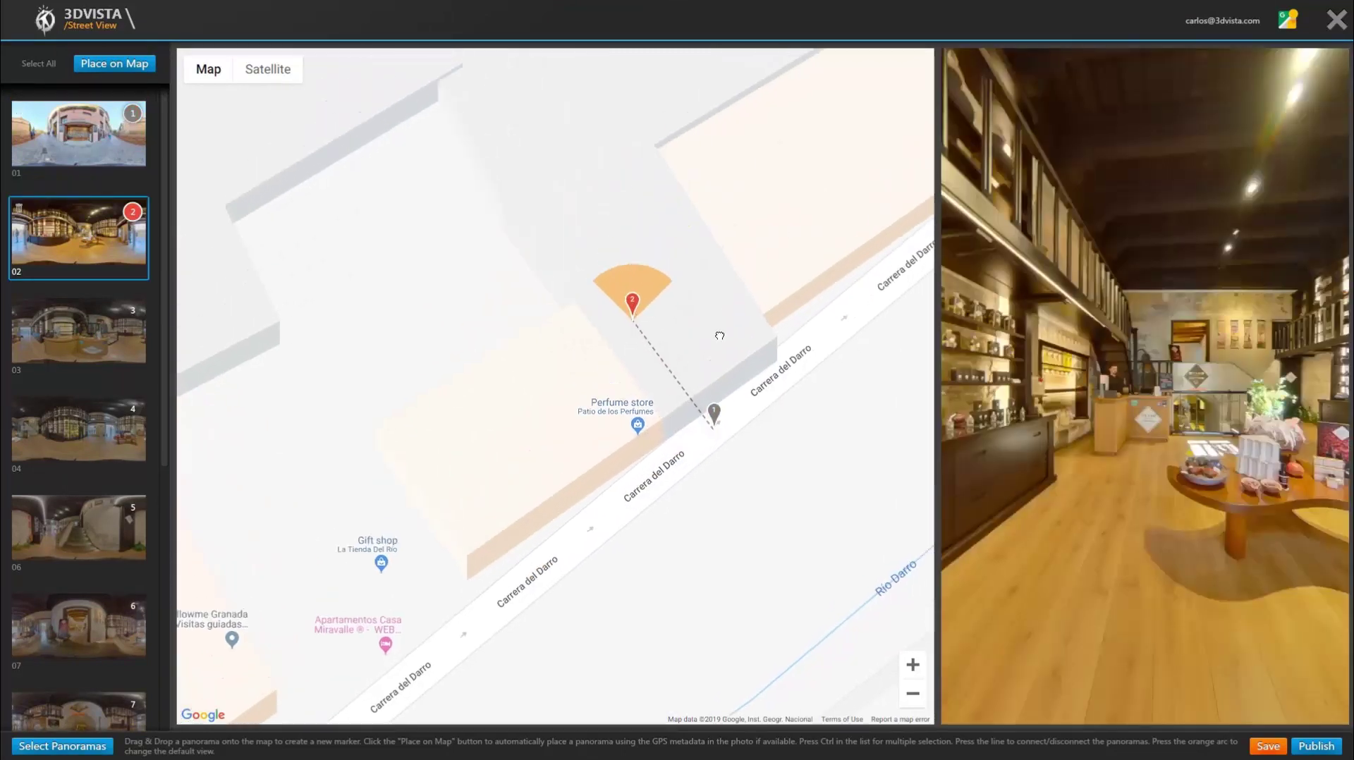
mouse_move(717, 343)
mouse_down()
mouse_move(711, 362)
mouse_move(698, 341)
mouse_up()
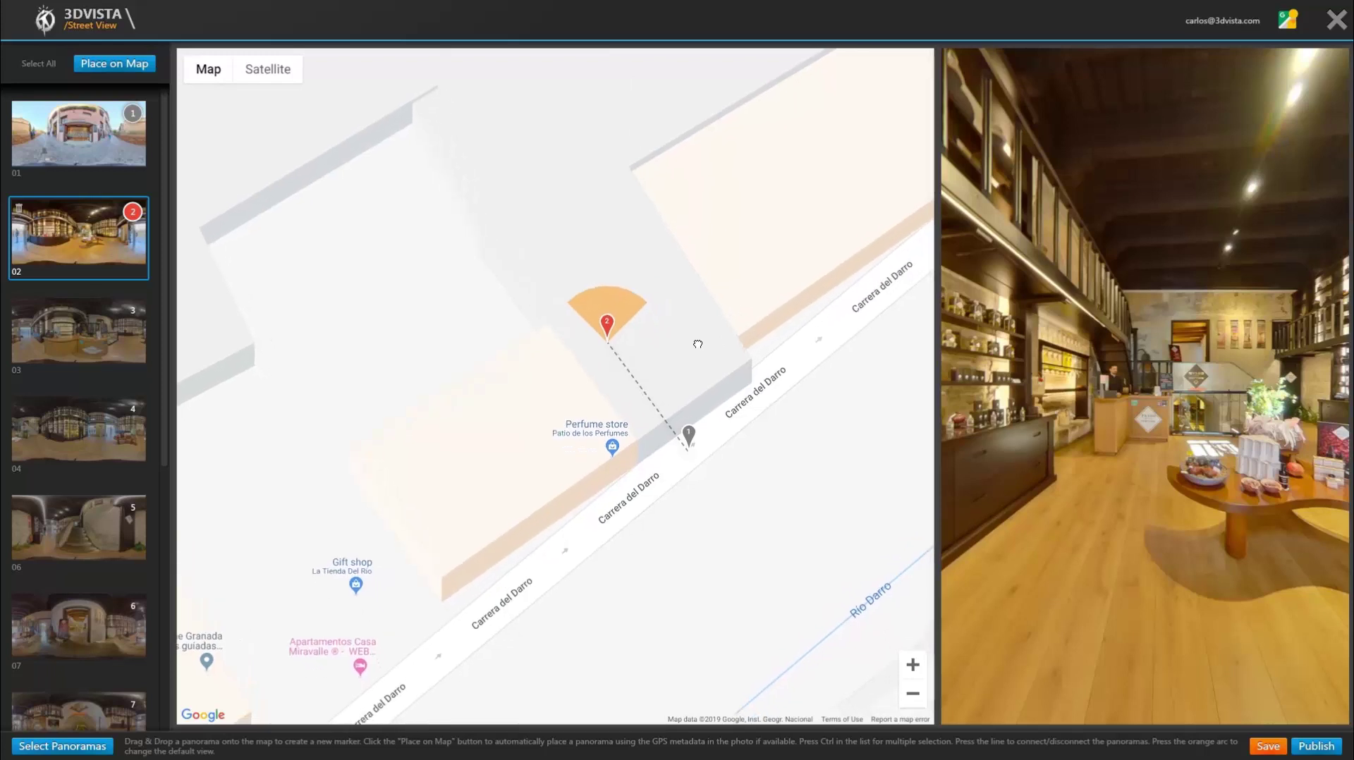
click(689, 434)
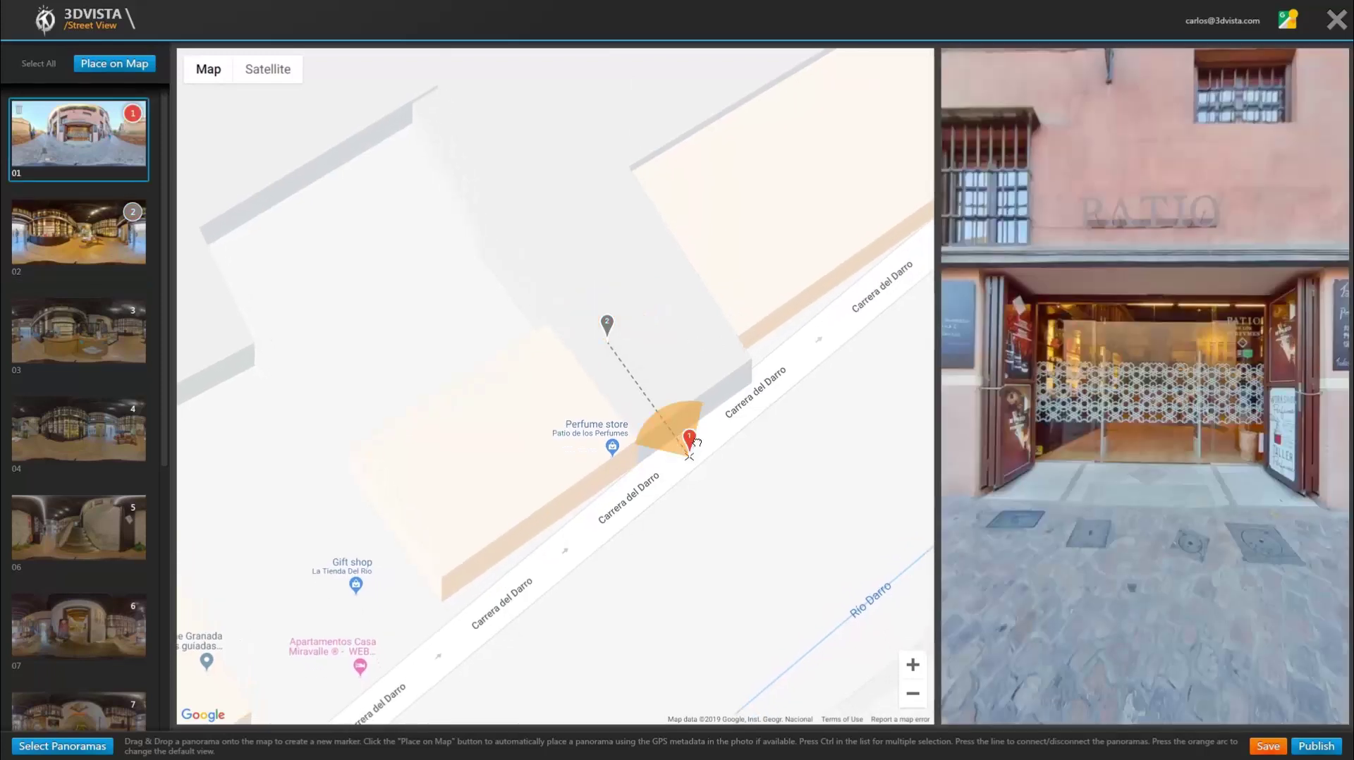
drag(696, 442, 690, 442)
Step: Shift marker 2 slightly and point panorama 02's view toward the entrance doors
click(607, 324)
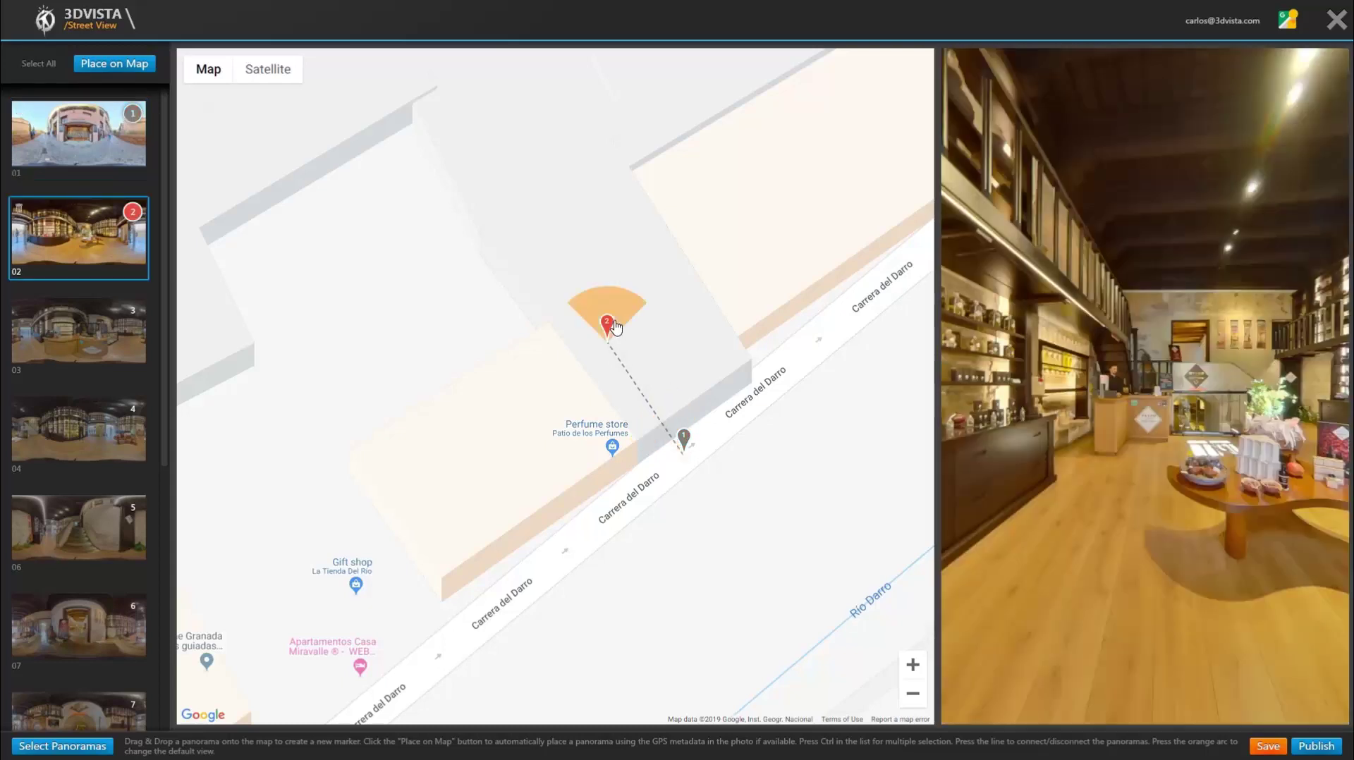
drag(618, 328, 624, 341)
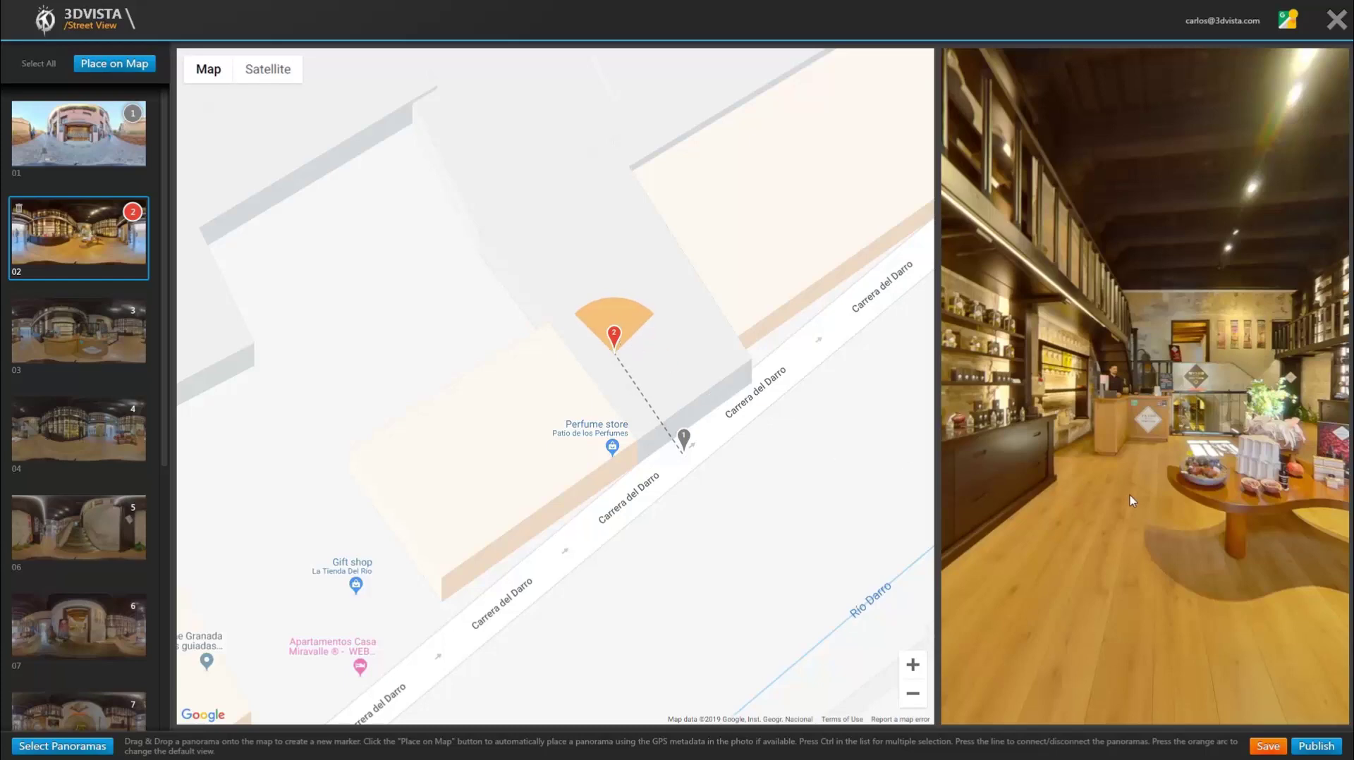
mouse_move(1132, 497)
mouse_down()
mouse_move(1074, 492)
mouse_move(1133, 554)
mouse_move(1117, 518)
mouse_move(1103, 543)
mouse_move(1146, 502)
mouse_move(1142, 516)
mouse_up()
drag(596, 392, 655, 404)
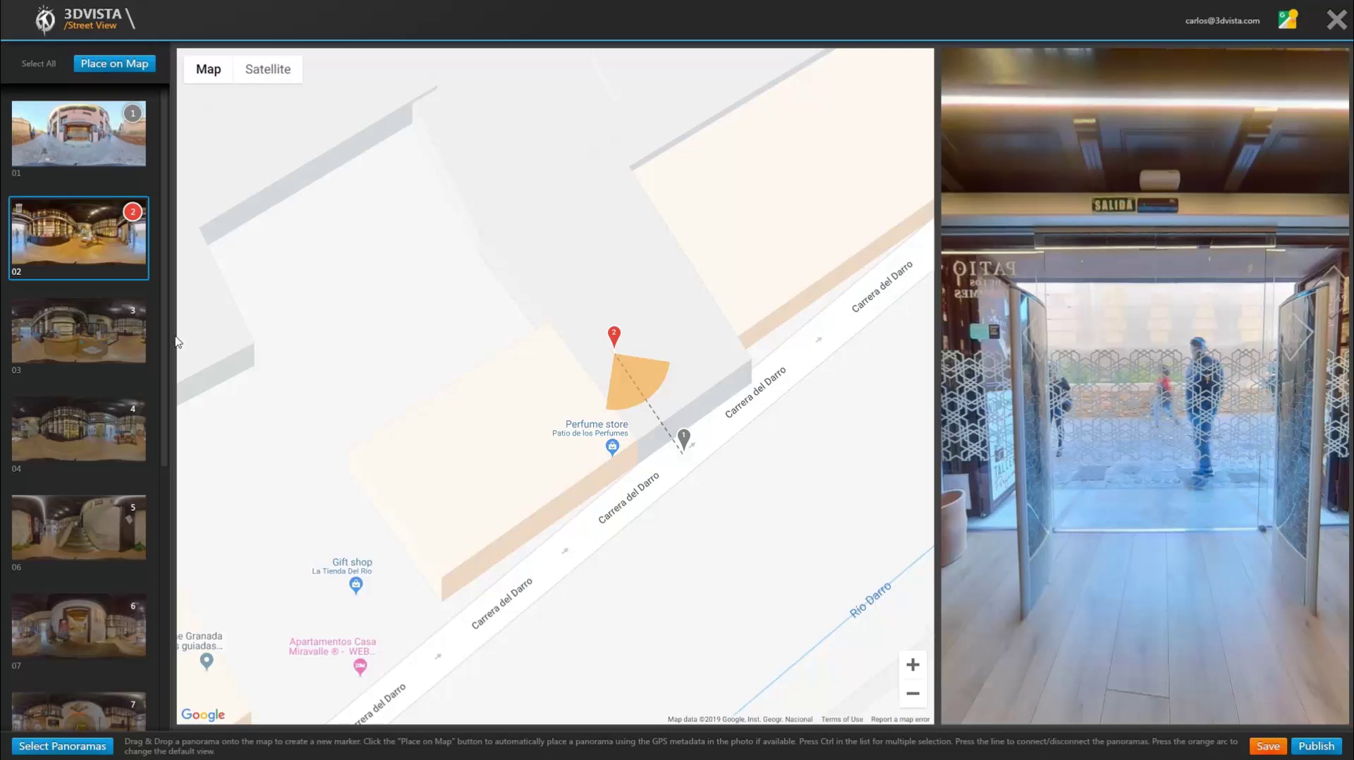
Step: Place panoramas 03 and 04 inside the shop and set their view directions
mouse_move(113, 330)
mouse_down()
mouse_move(589, 272)
mouse_move(559, 263)
mouse_up()
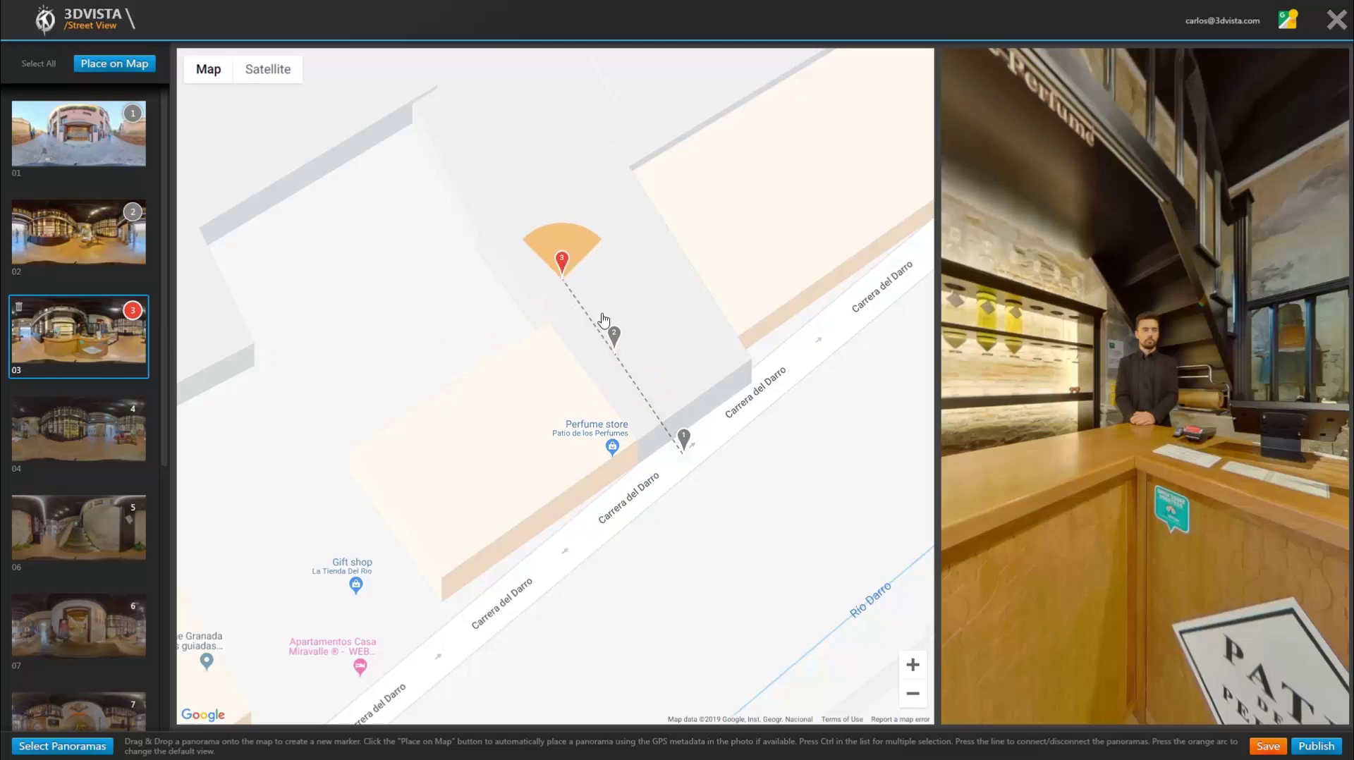
mouse_move(1172, 487)
mouse_down()
mouse_move(952, 498)
mouse_move(1173, 504)
mouse_up()
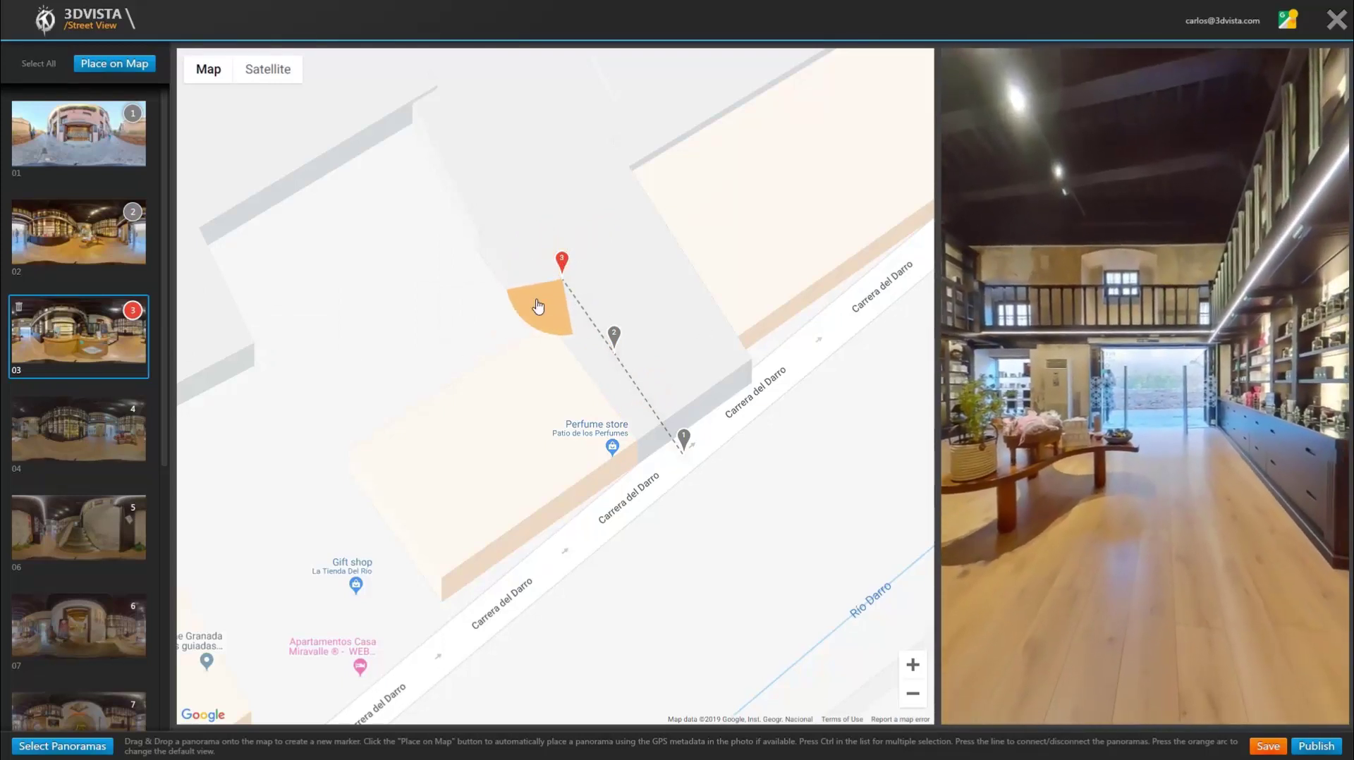
drag(537, 308, 595, 321)
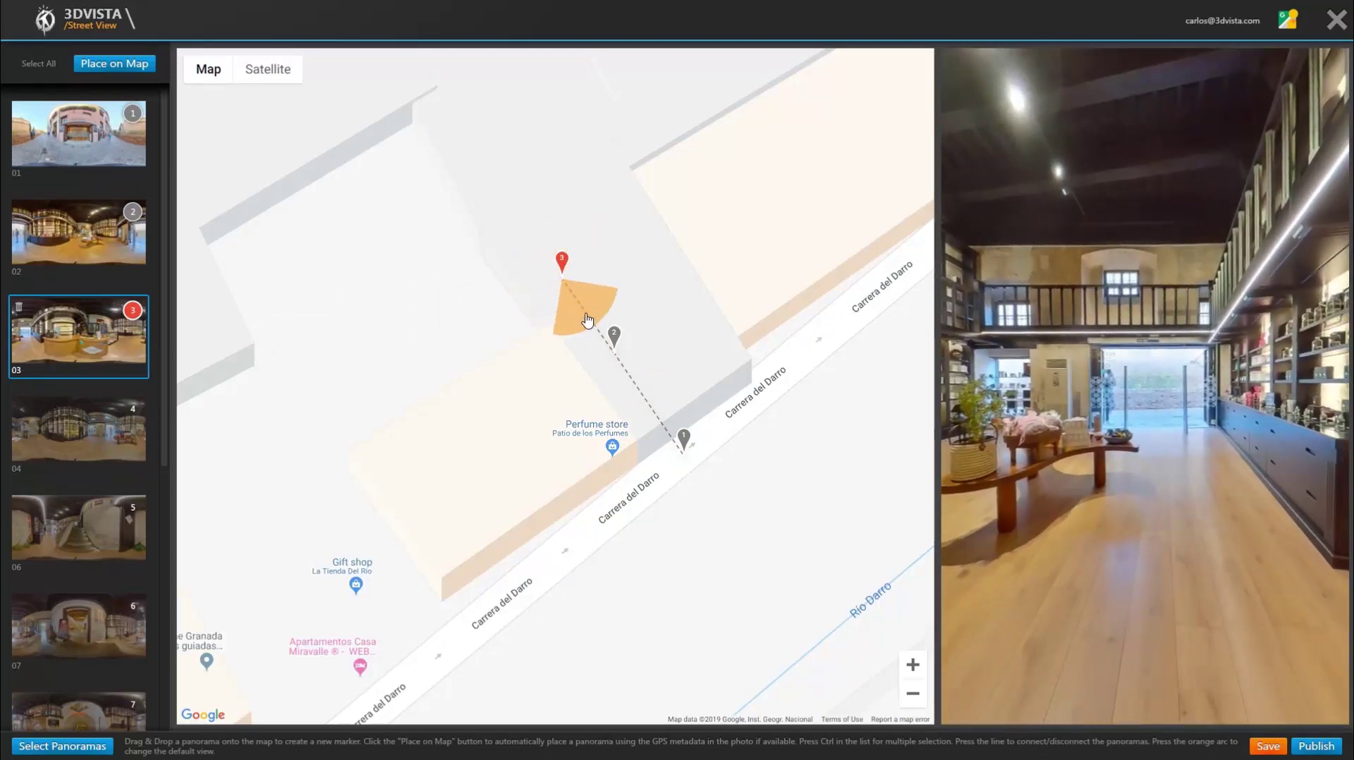
mouse_move(78, 429)
mouse_down()
mouse_move(614, 357)
mouse_move(671, 276)
mouse_move(679, 297)
mouse_up()
drag(1199, 501, 1077, 515)
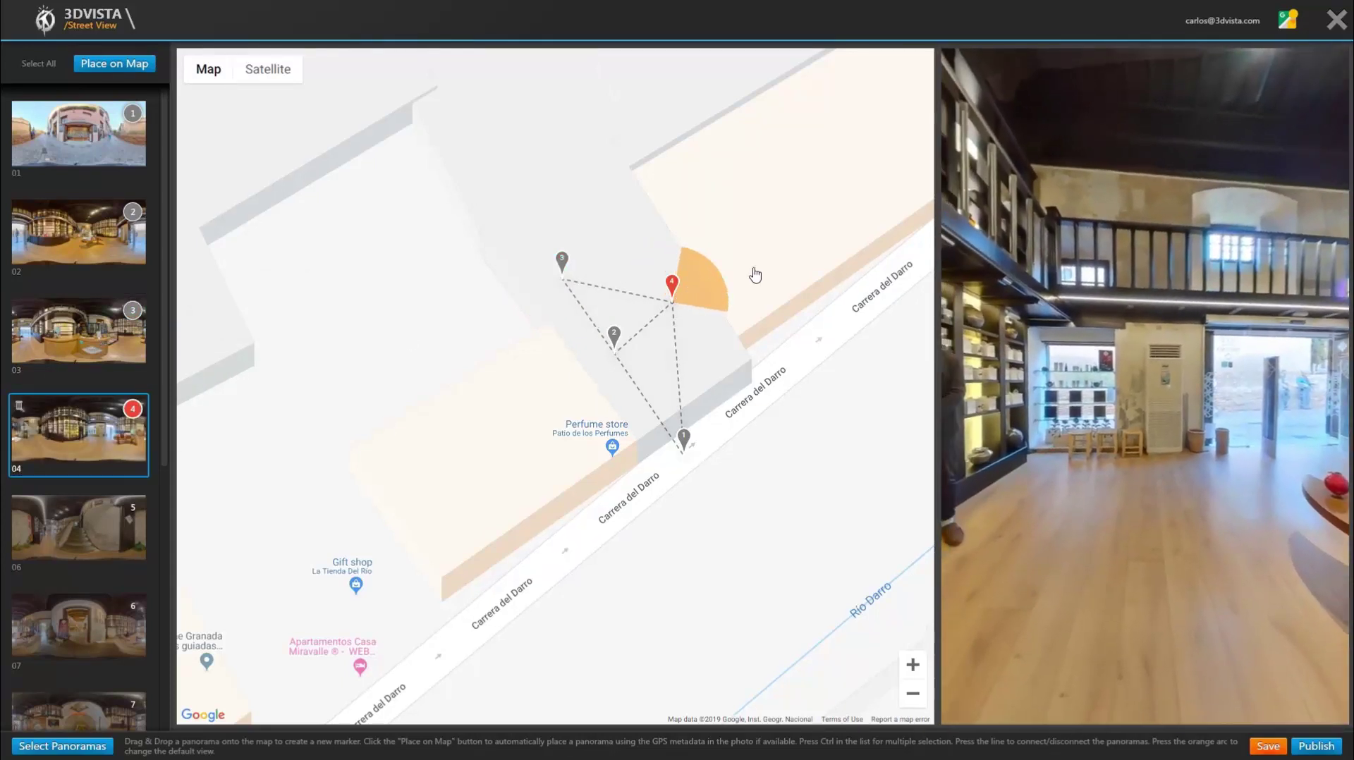
drag(727, 272, 698, 339)
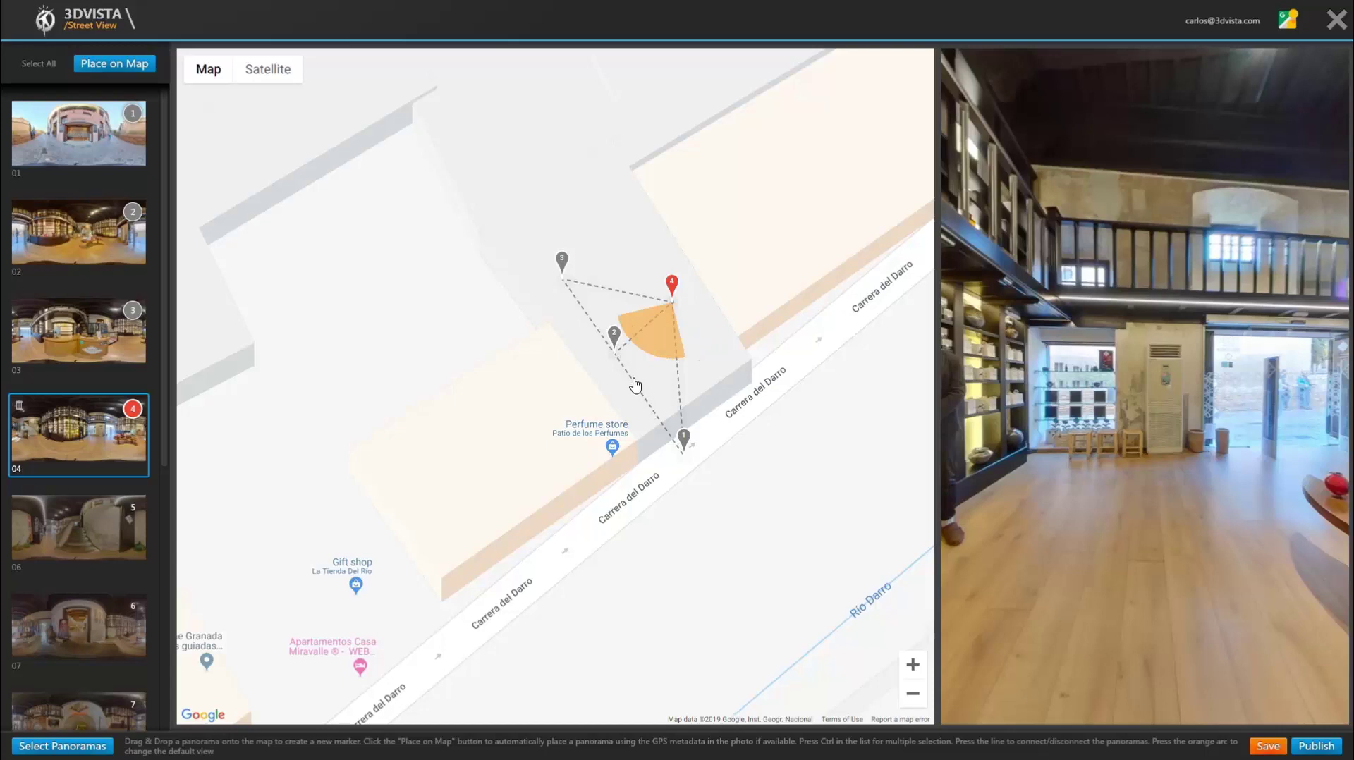
Step: Link panoramas 01 and 02 solidly and angle panorama 01's default view toward the Patio storefront
click(683, 440)
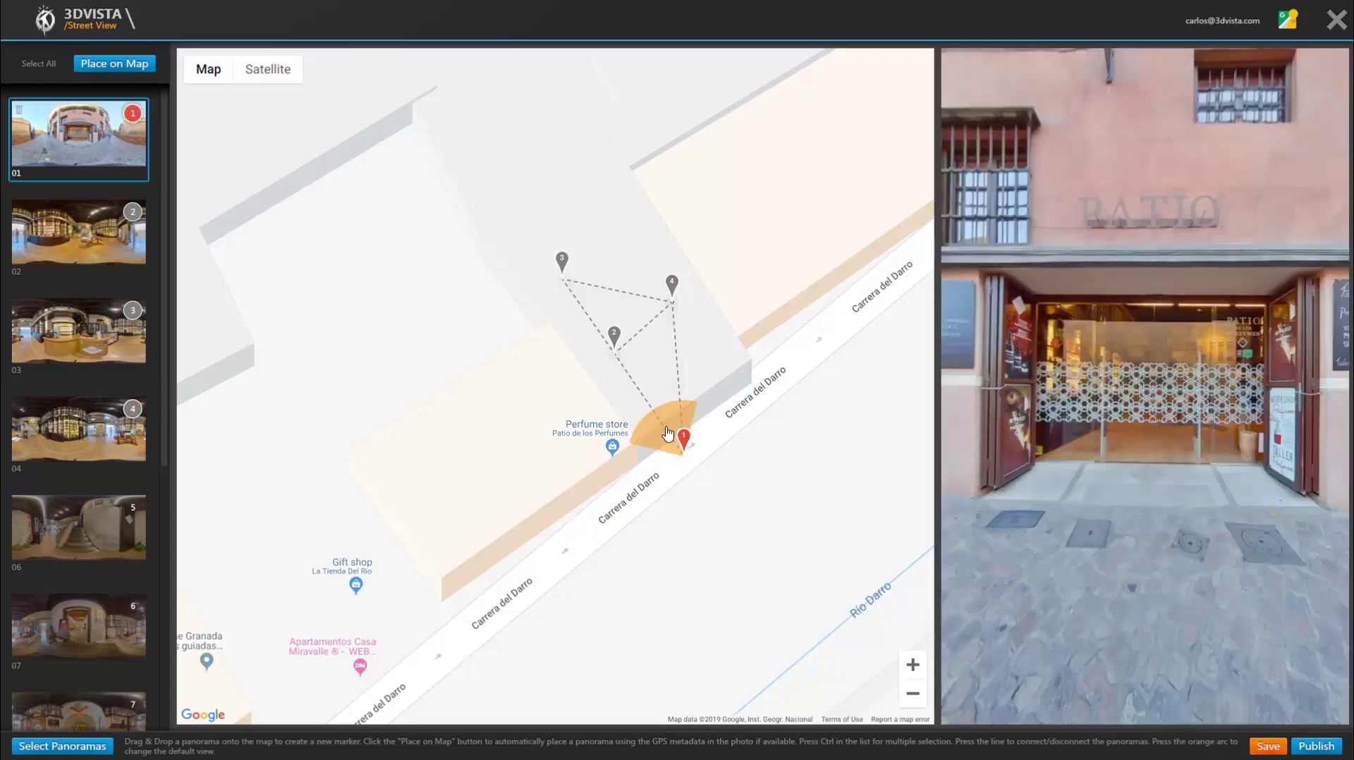
click(631, 377)
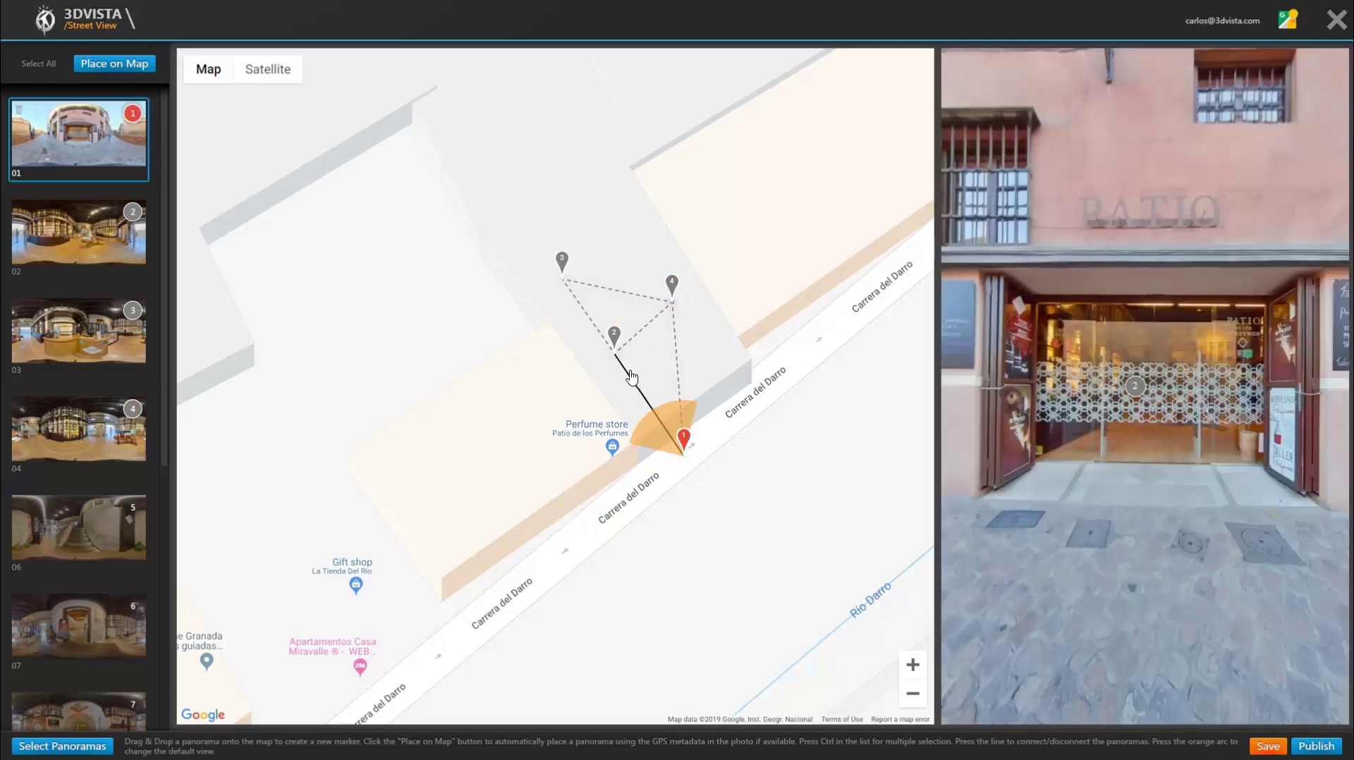
click(631, 377)
click(631, 377)
click(631, 377)
click(631, 377)
click(631, 378)
click(631, 377)
drag(1137, 417, 1107, 400)
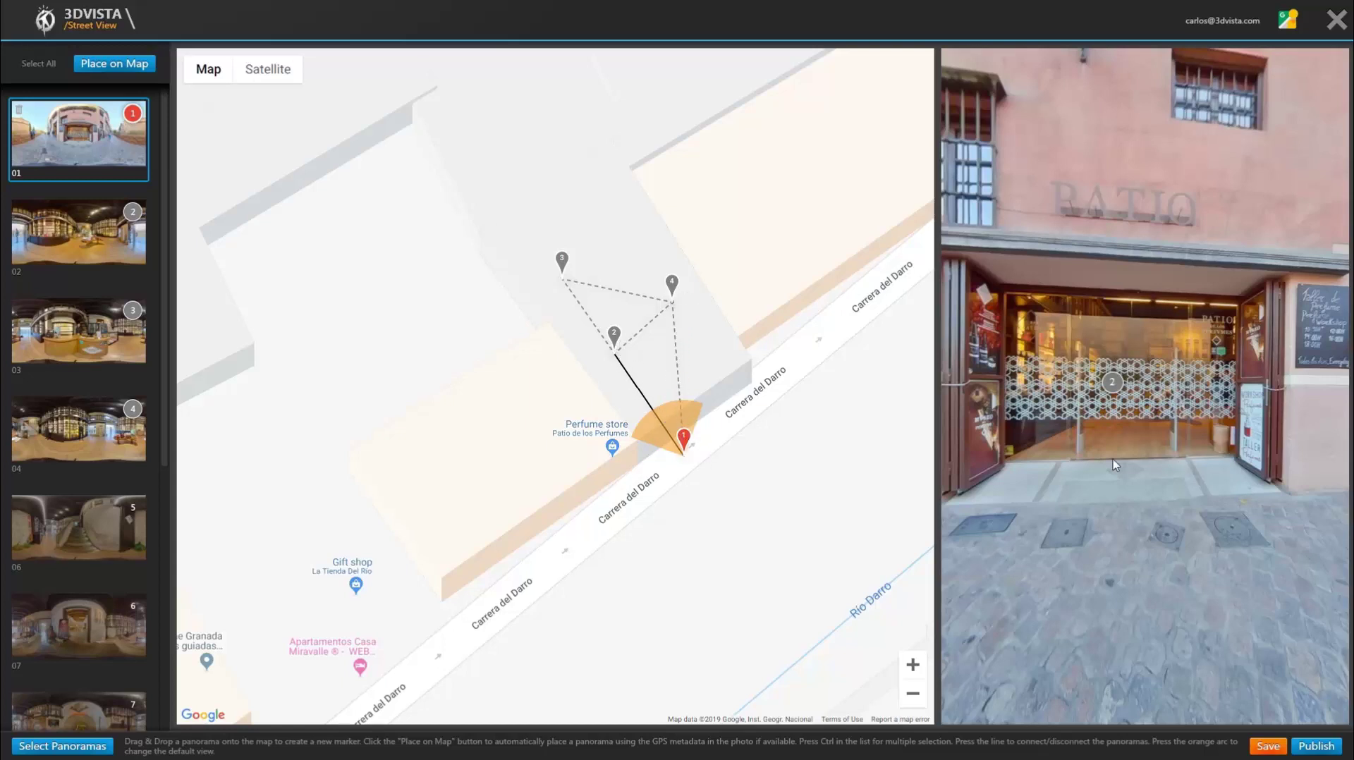
drag(1082, 459, 1167, 356)
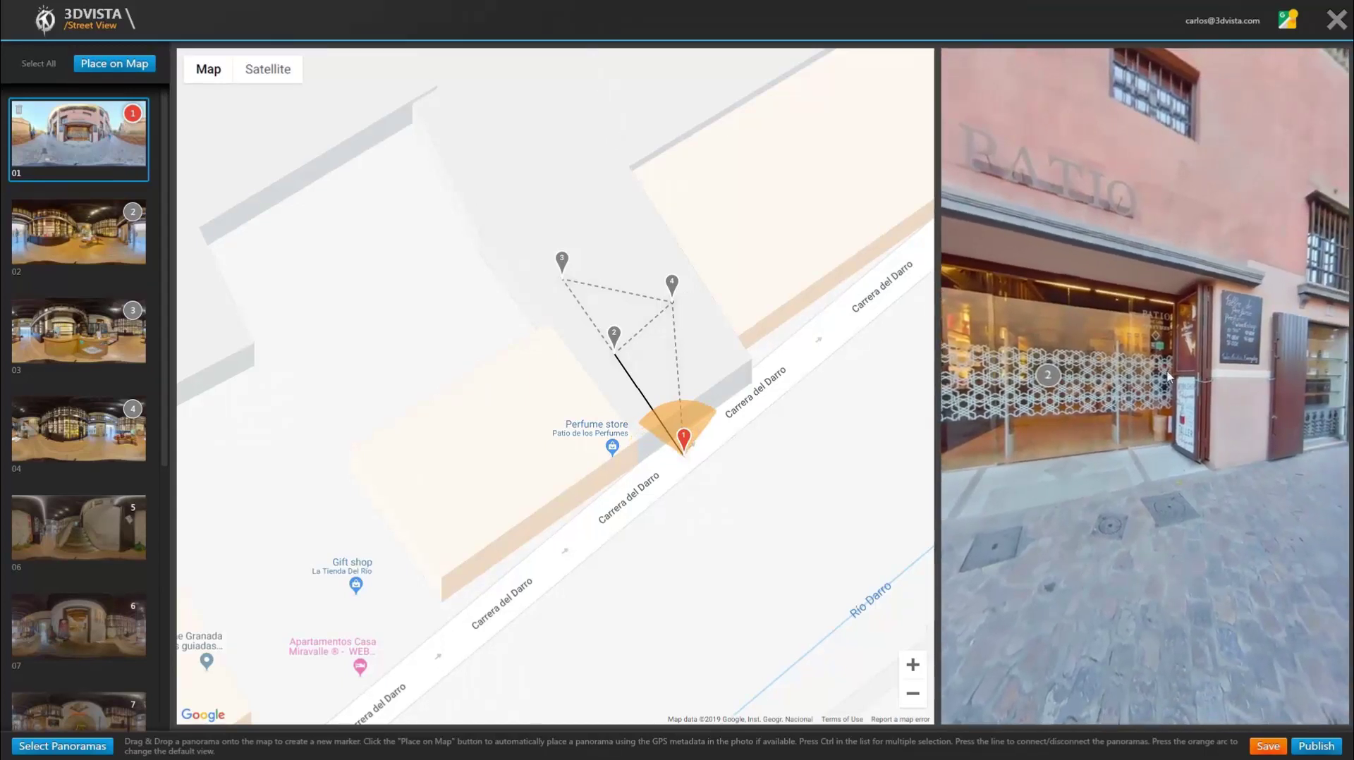
Step: Turn marker 2's view direction up-left and move marker 3 further up-left on the map
click(616, 336)
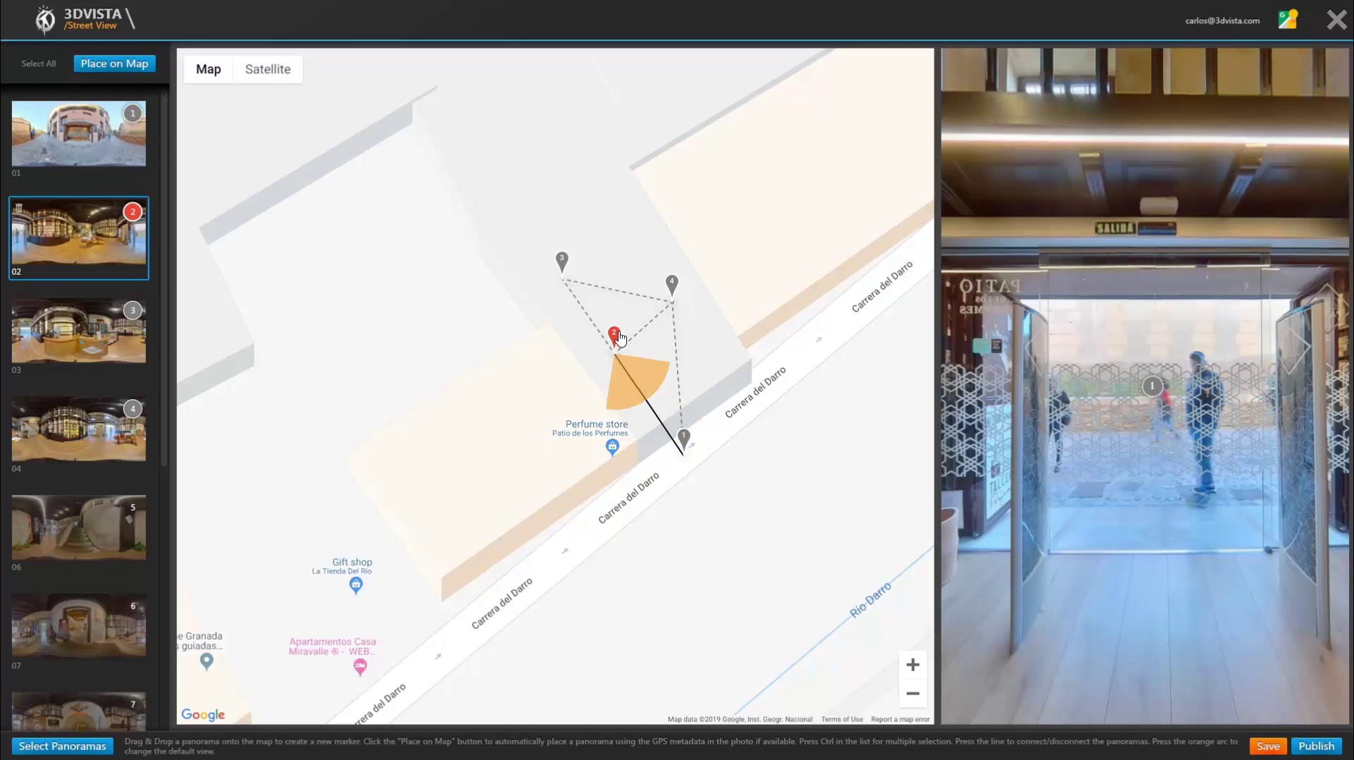
click(564, 261)
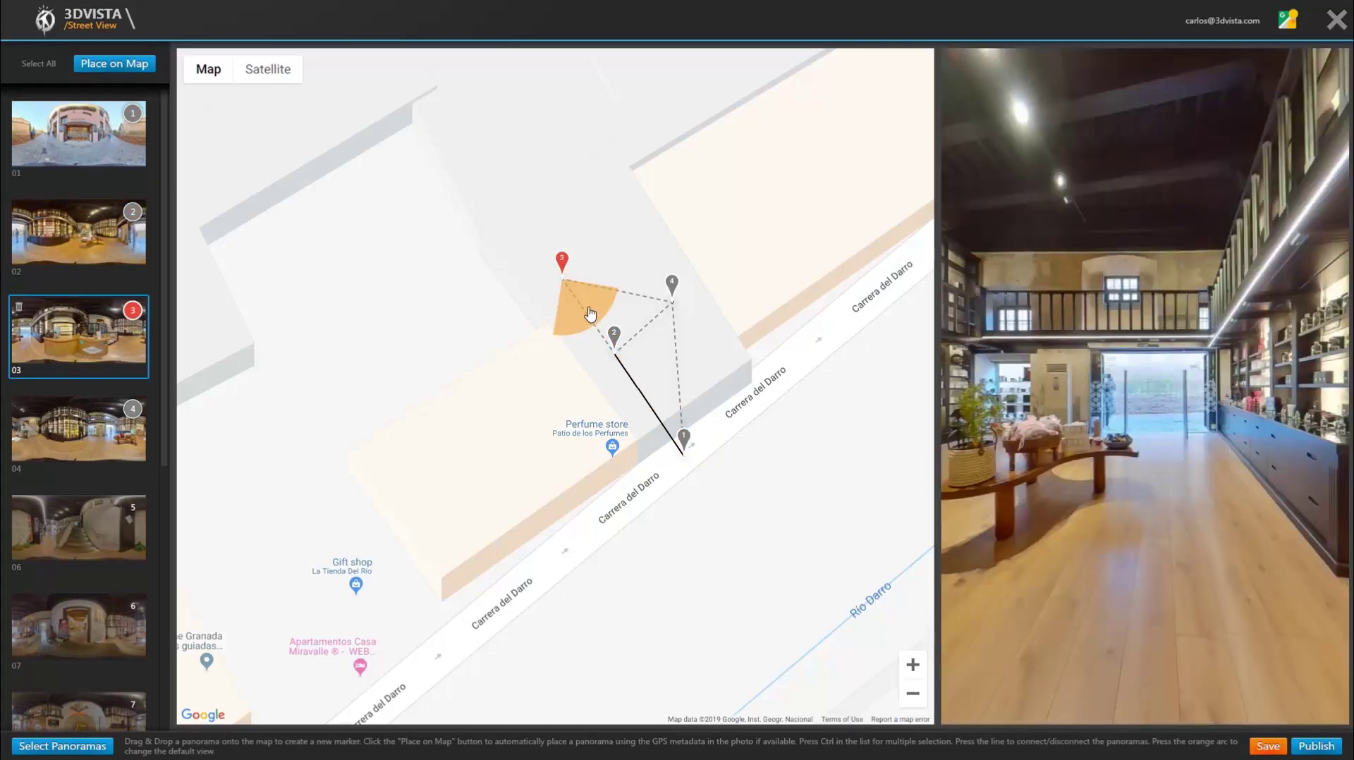
click(614, 337)
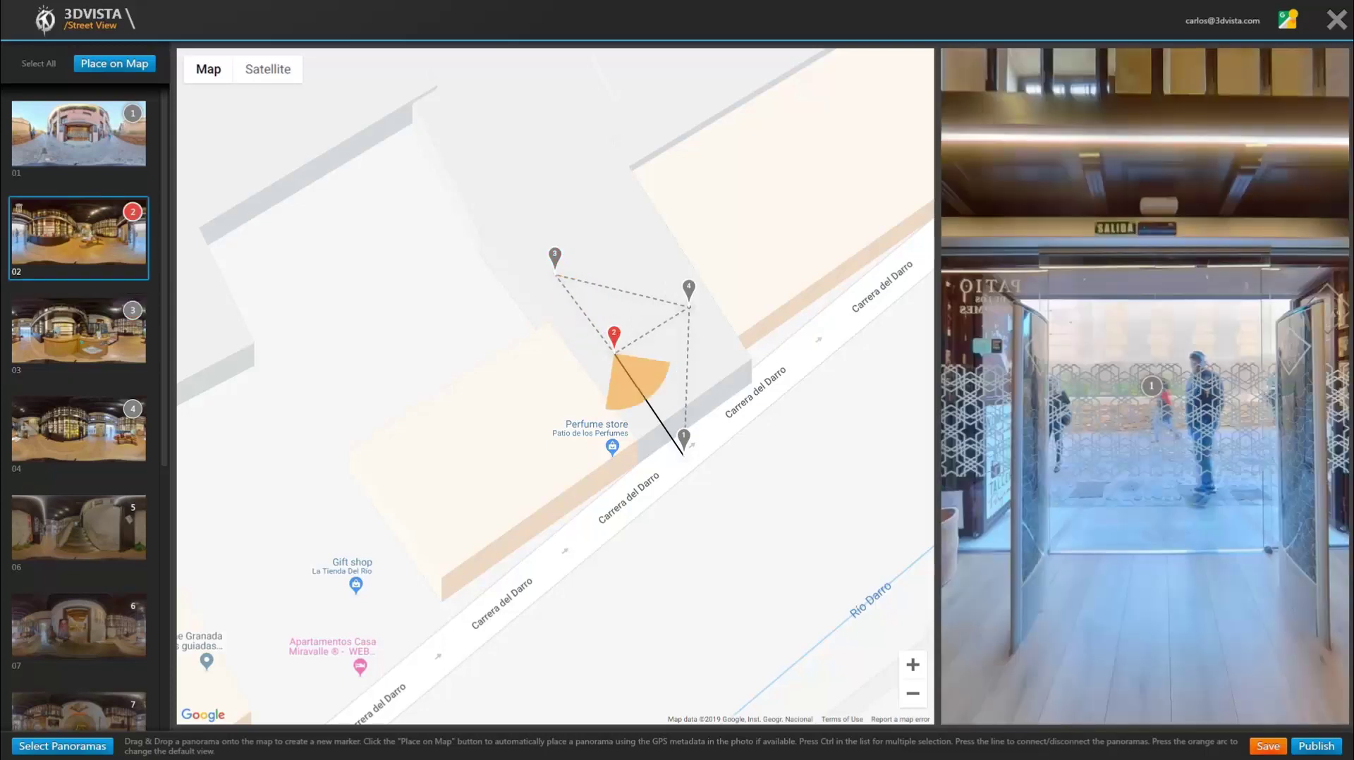
click(576, 302)
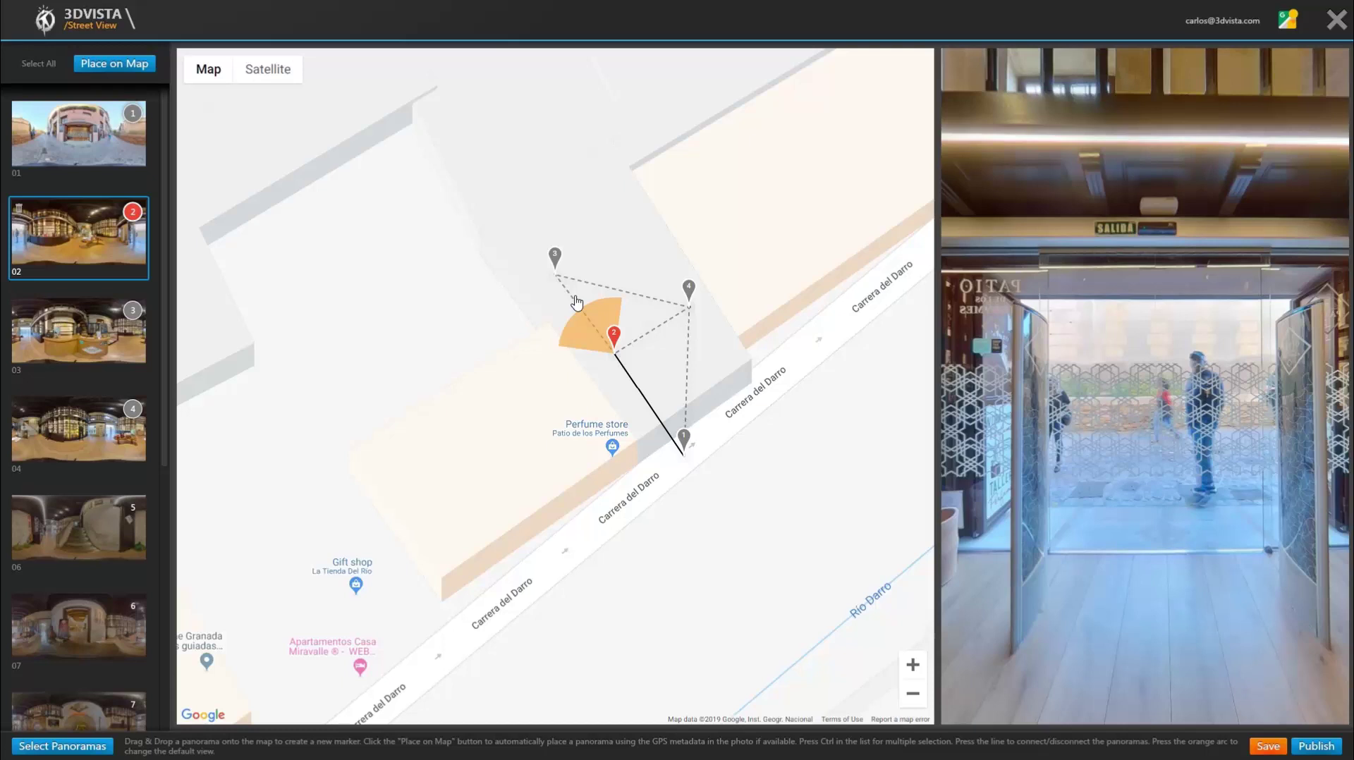
drag(557, 263, 507, 189)
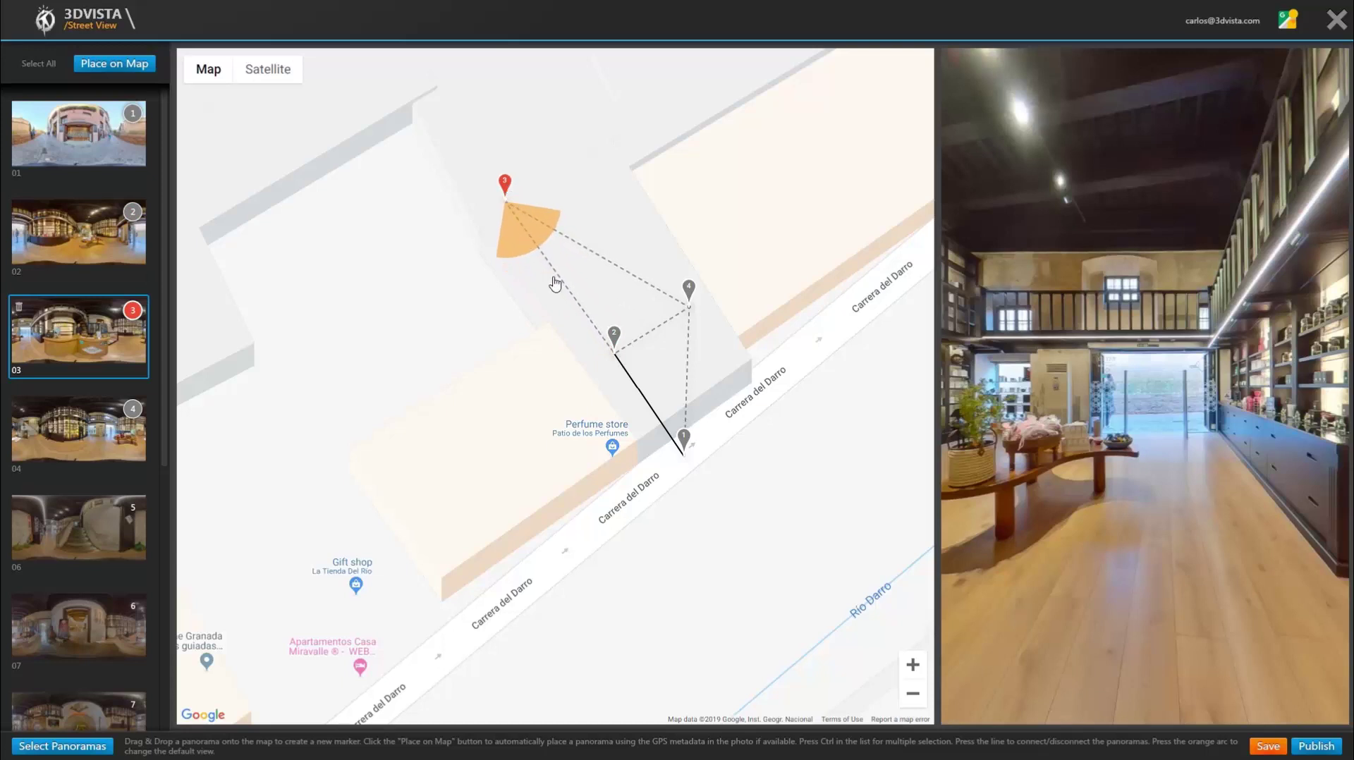
Step: Link panoramas 02 and 03 and move marker 3 in line with marker 2
click(614, 336)
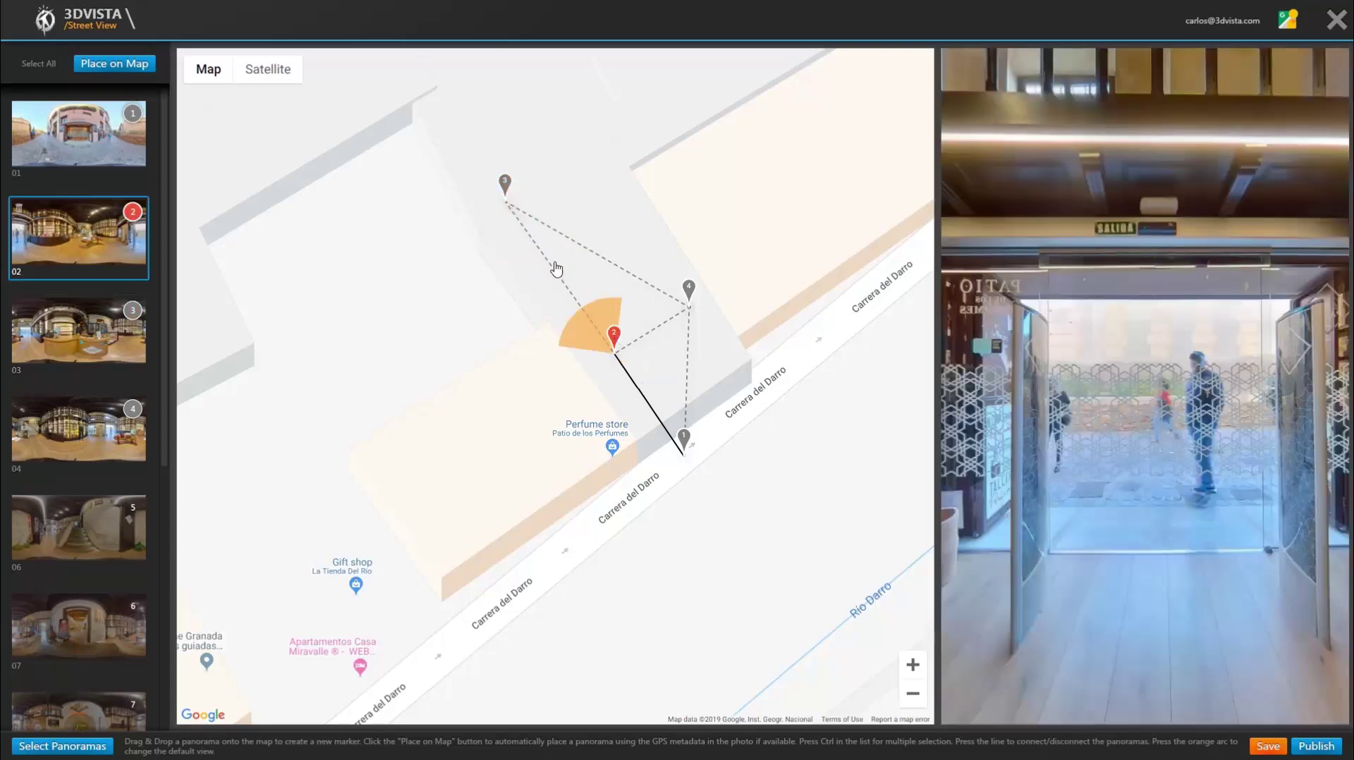
click(544, 254)
click(544, 254)
click(544, 254)
drag(508, 186, 559, 253)
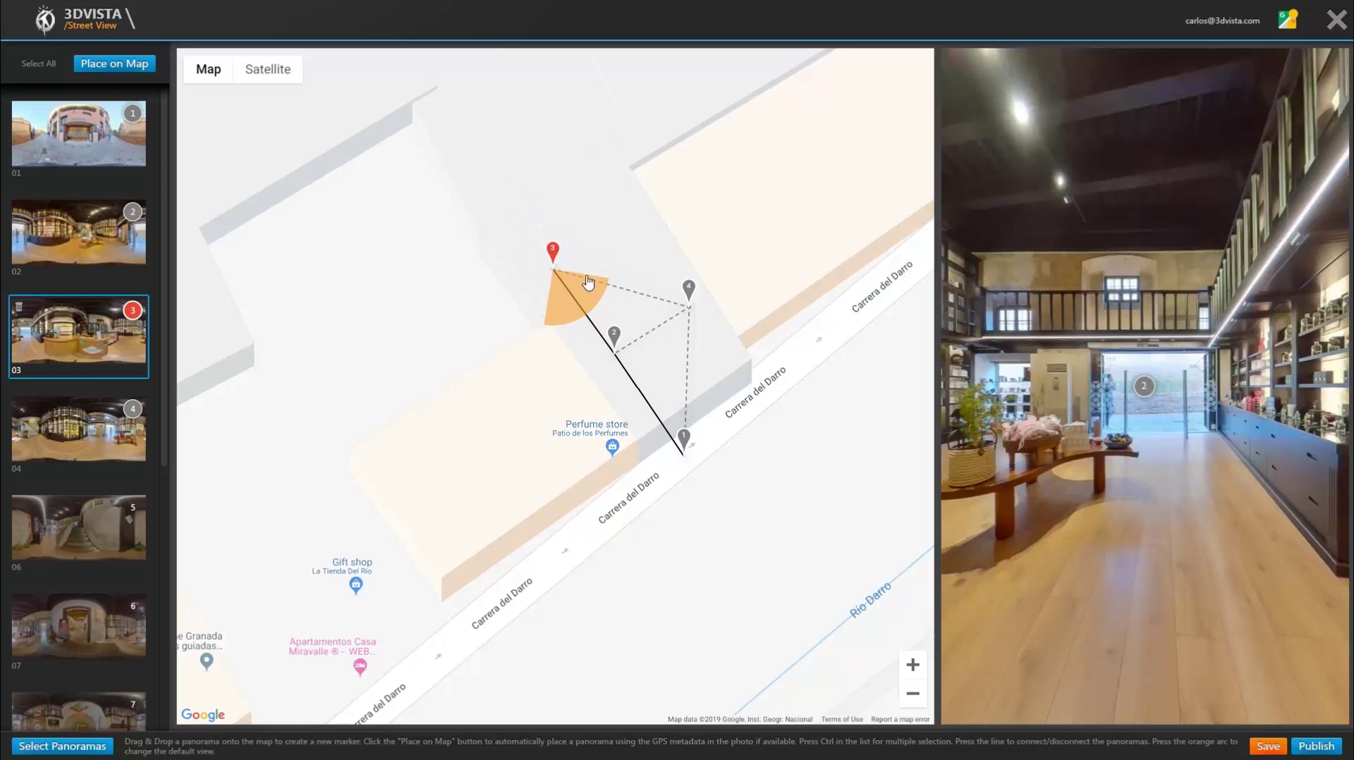
Step: Point marker 2's view direction toward marker 4
click(616, 340)
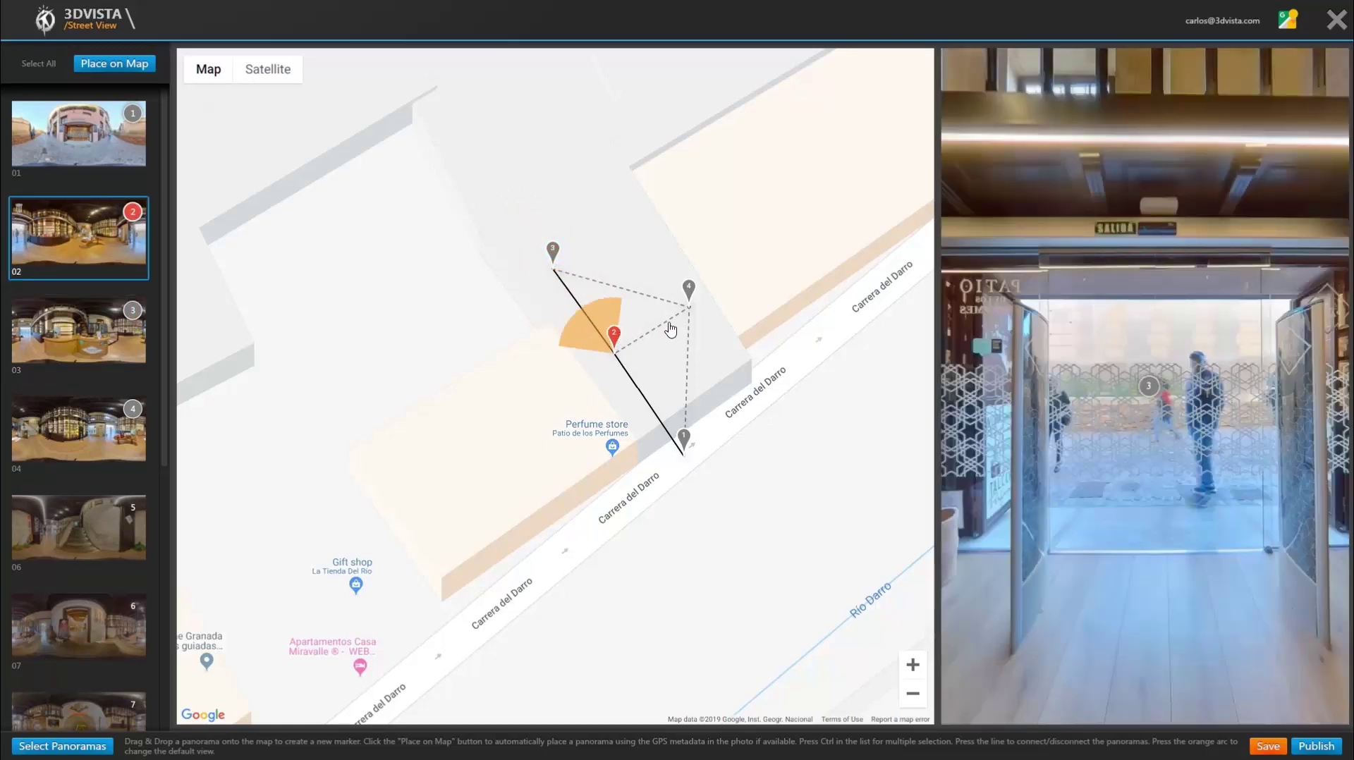
click(668, 331)
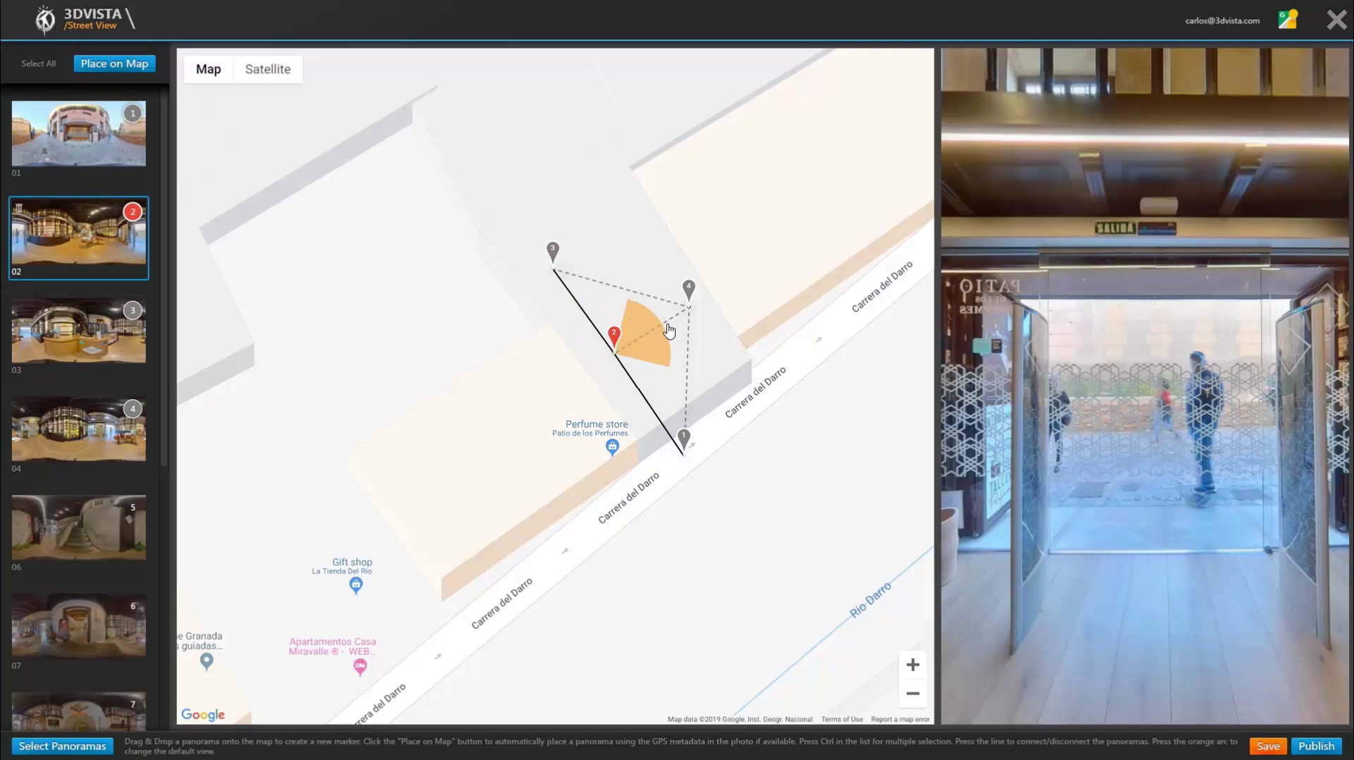
click(689, 291)
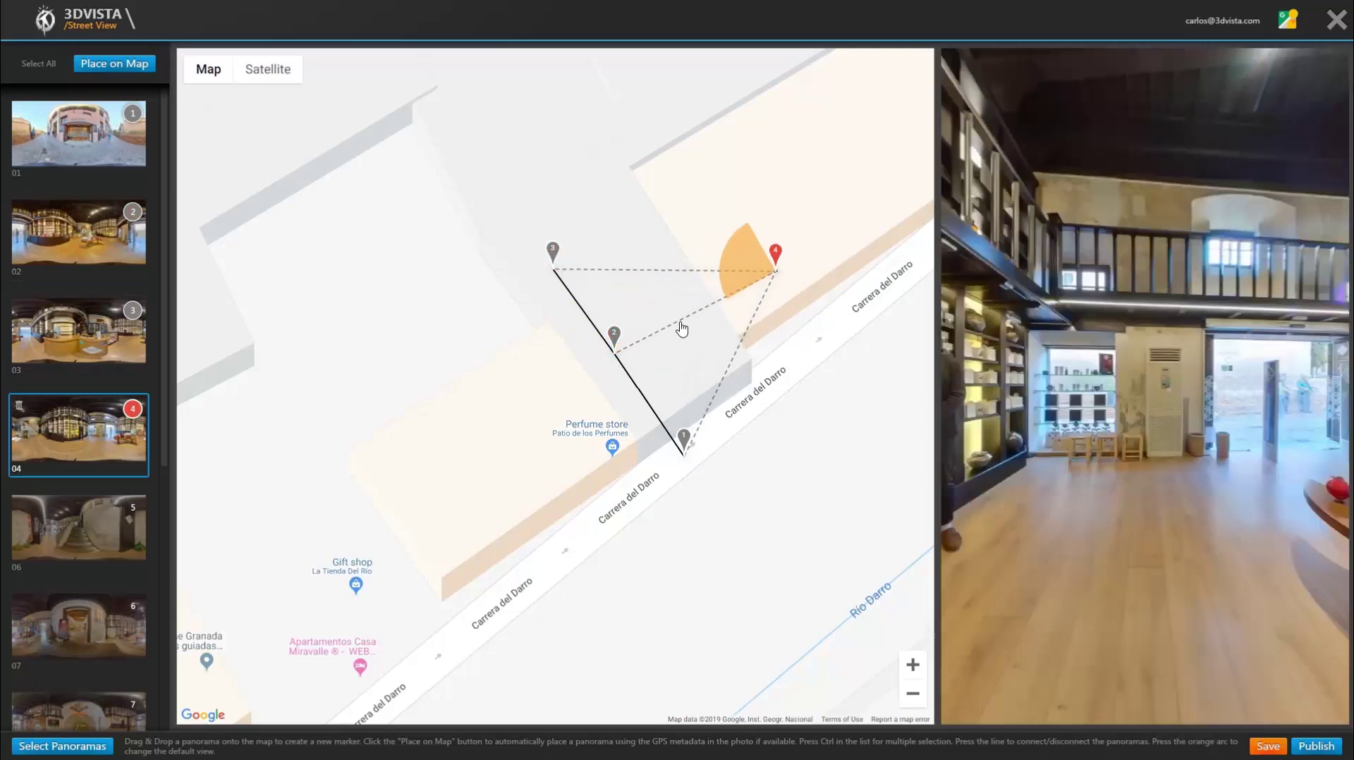
Step: Connect marker 4 to markers 2 and 3, move it into the building, and turn panorama 2's view down
click(680, 320)
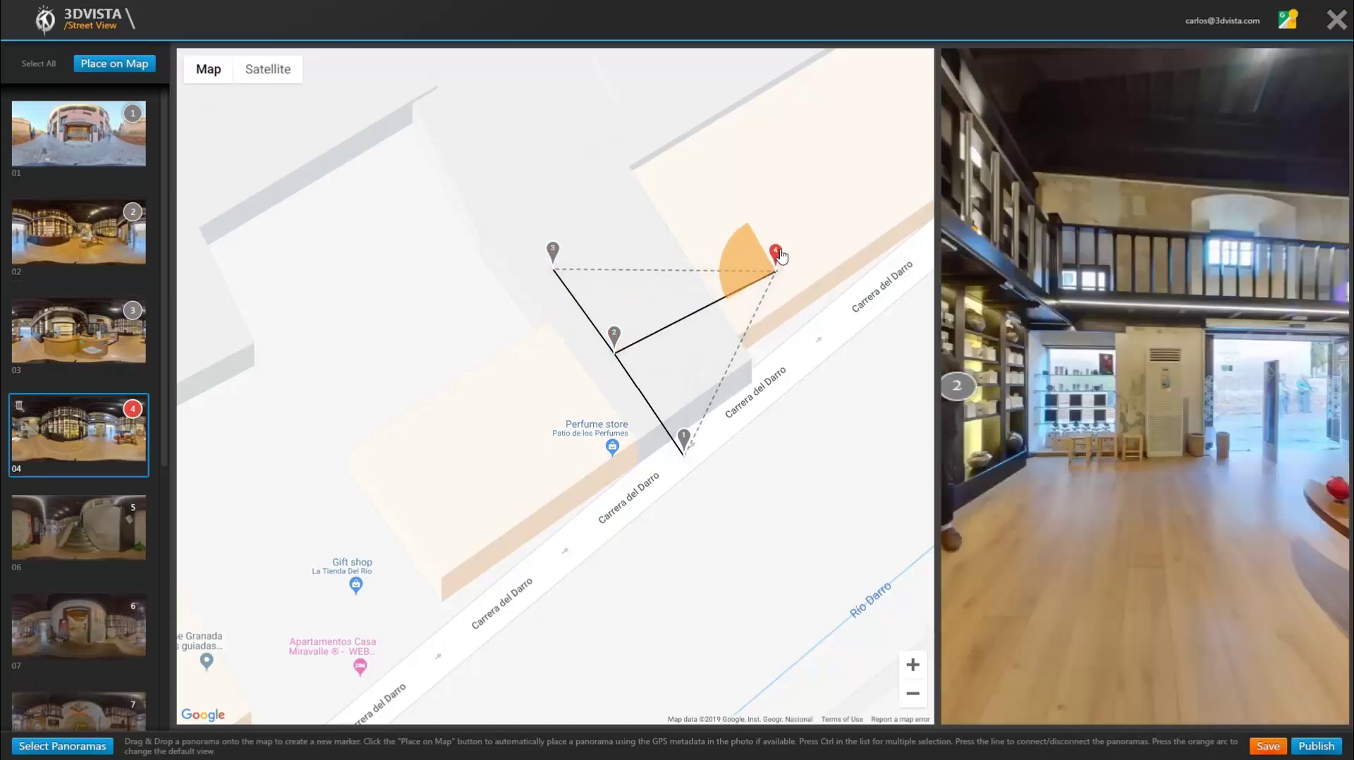
click(628, 271)
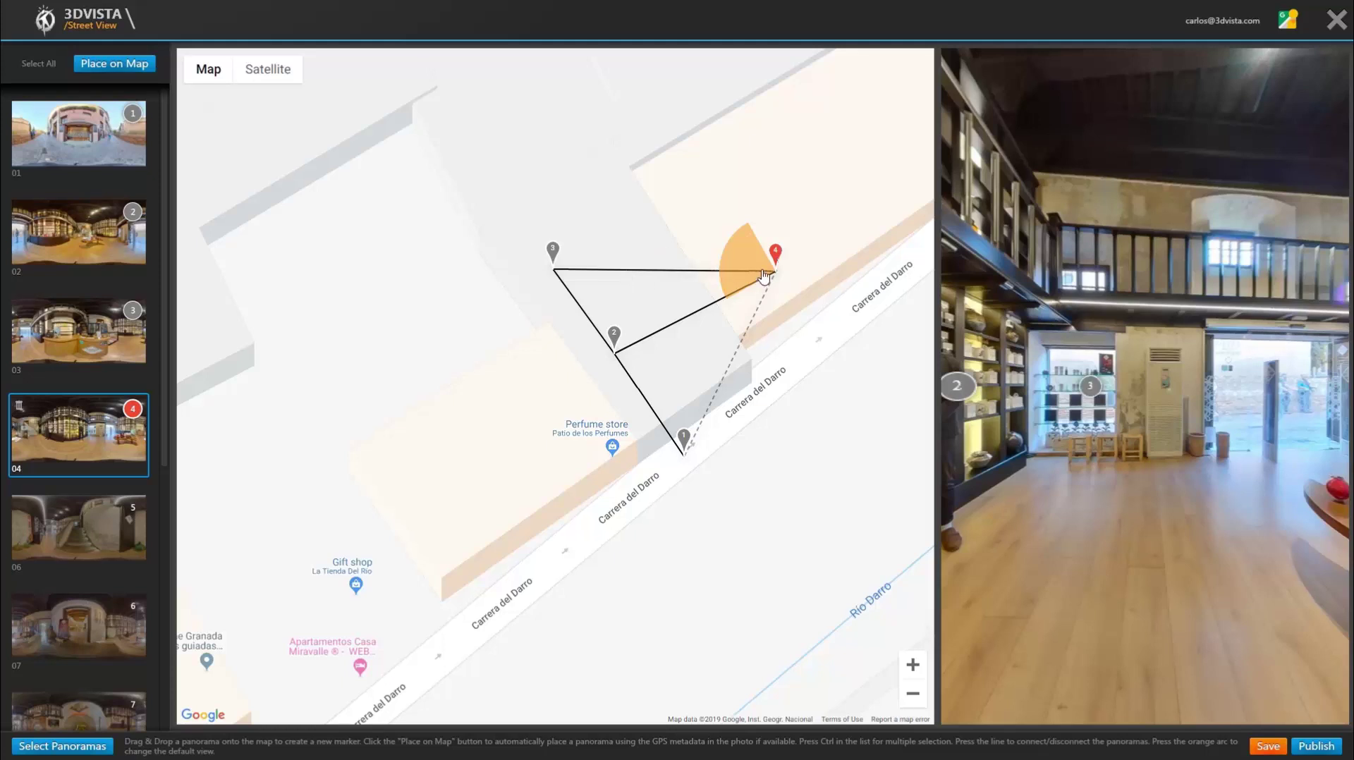
mouse_move(776, 255)
mouse_down()
mouse_move(698, 298)
mouse_move(727, 354)
mouse_up()
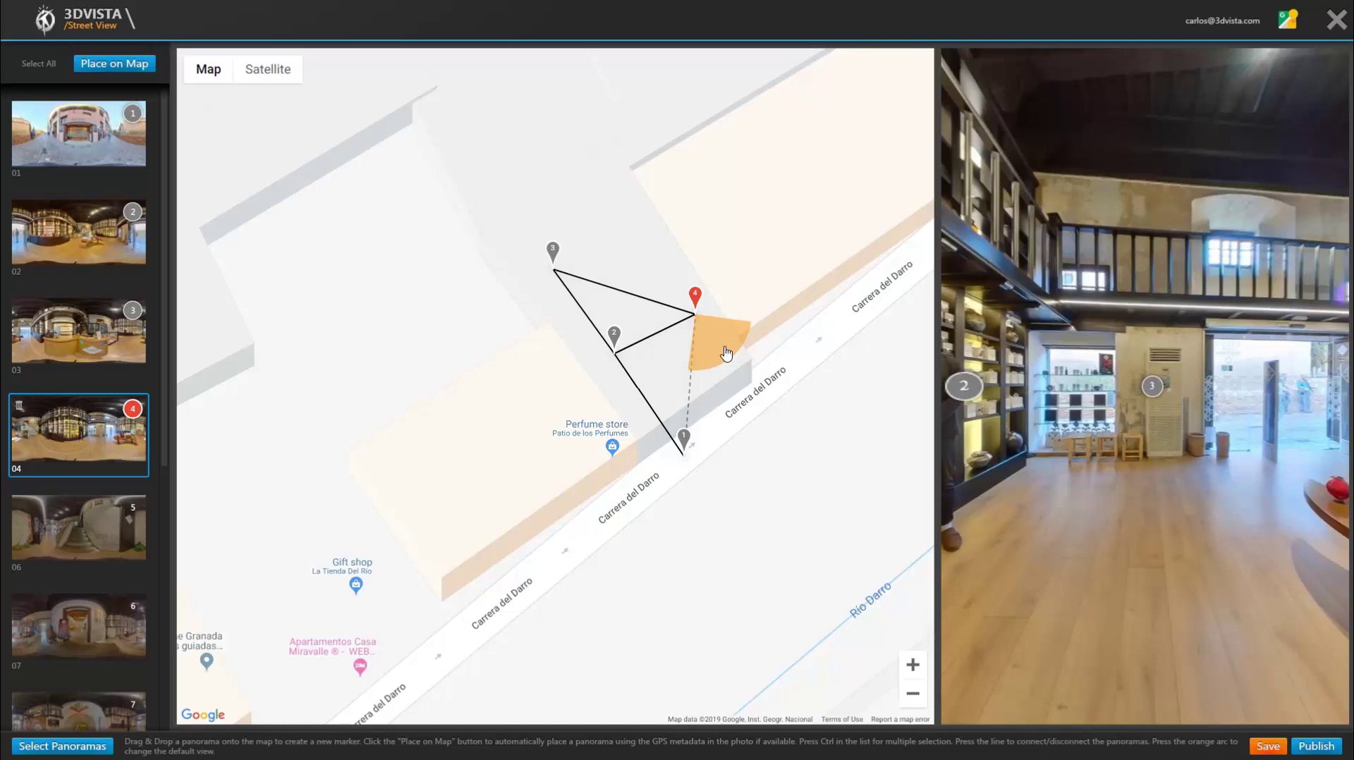
click(615, 337)
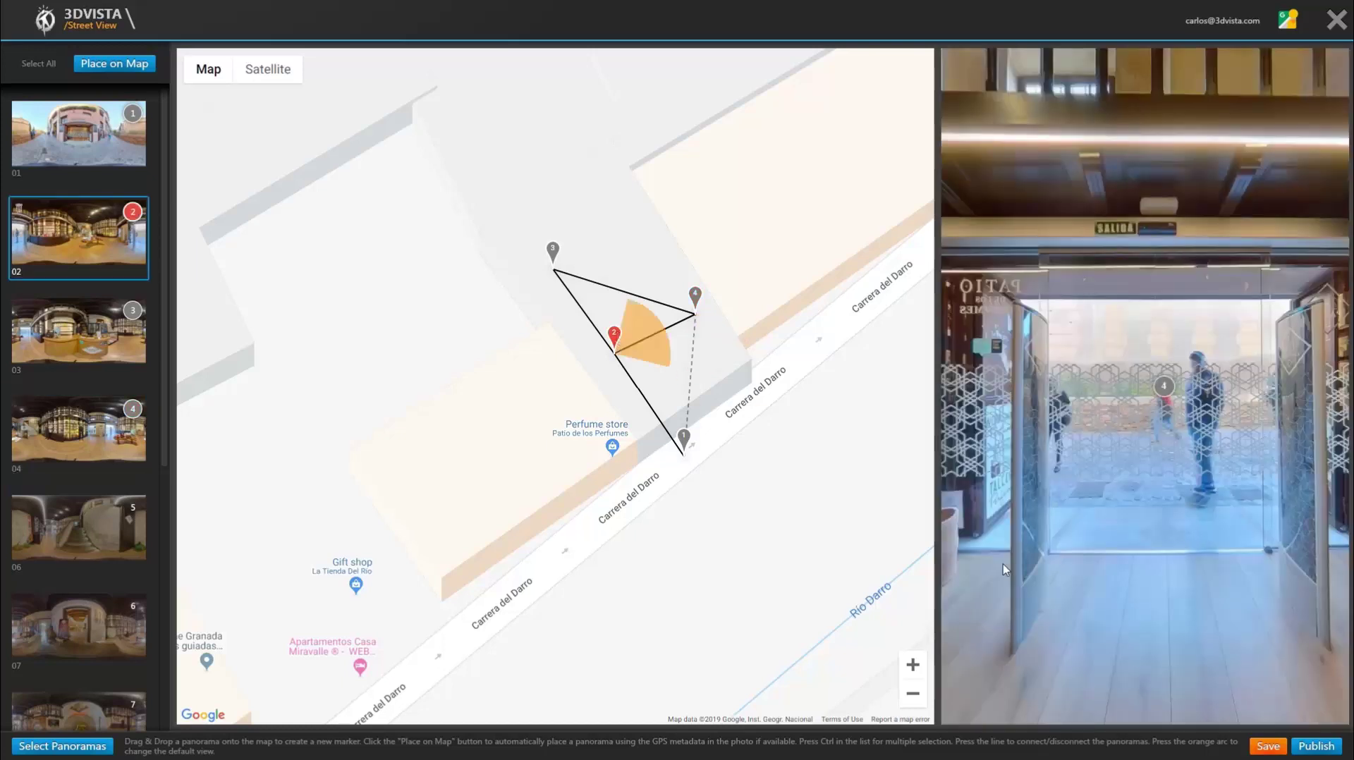
mouse_move(656, 333)
mouse_down()
mouse_move(653, 321)
mouse_move(656, 411)
mouse_up()
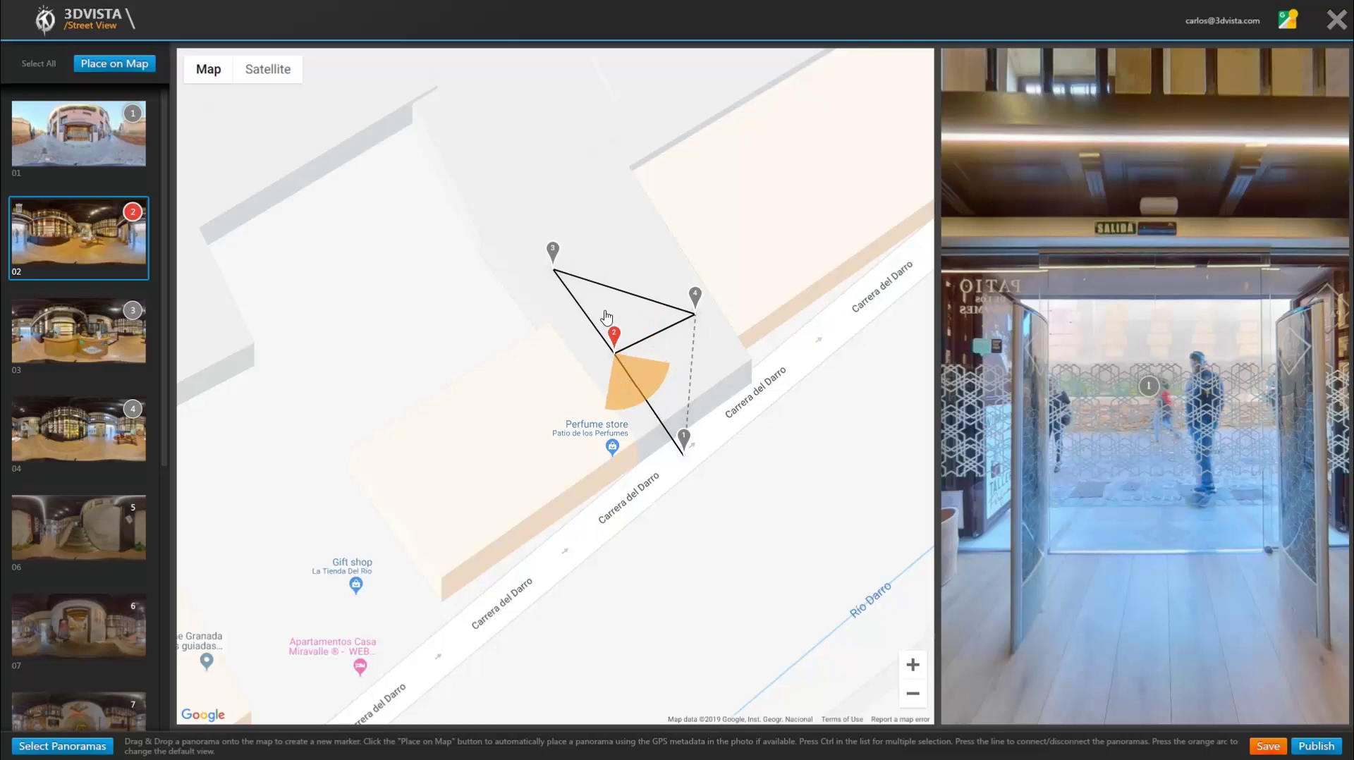
click(553, 251)
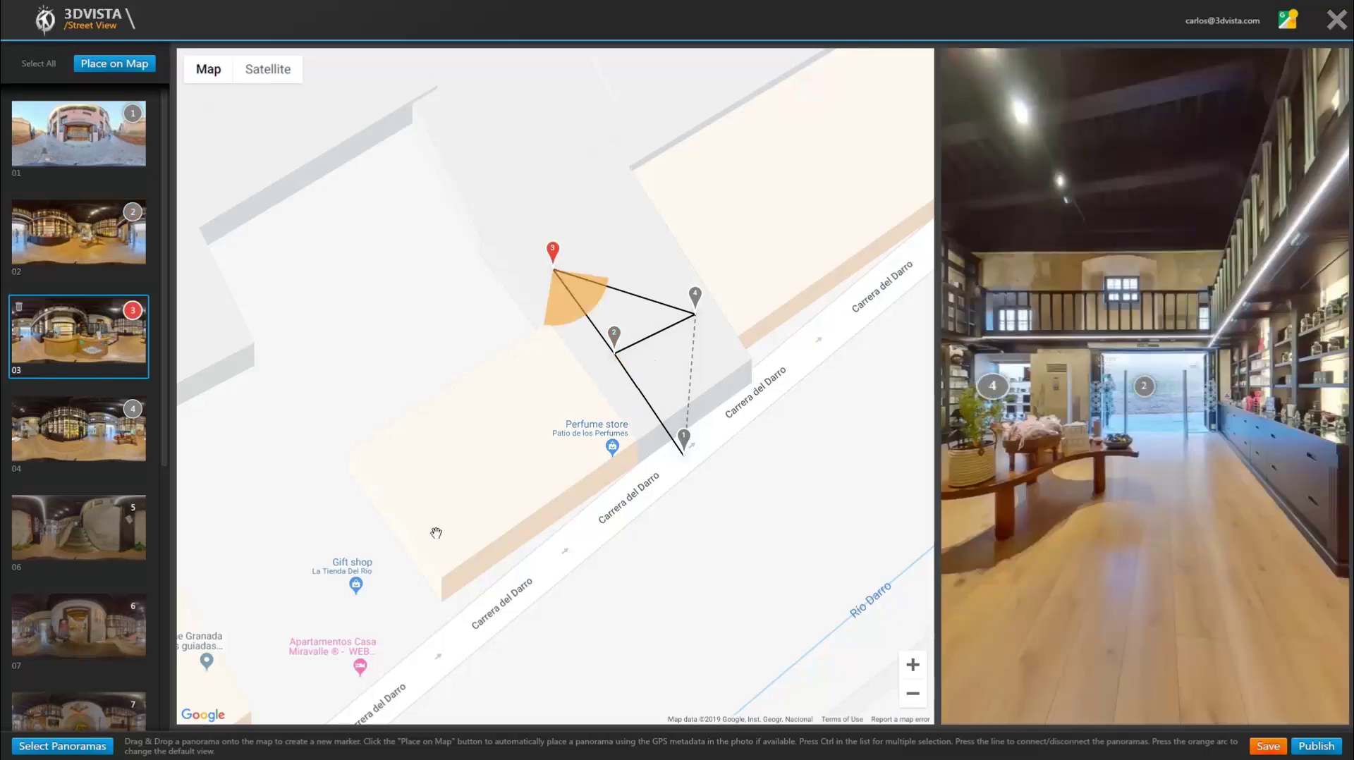
Step: Place panorama 06 as marker 5, linked to markers 3 and 4 and facing marker 4
mouse_move(79, 527)
mouse_down()
mouse_move(598, 227)
mouse_move(592, 161)
mouse_up()
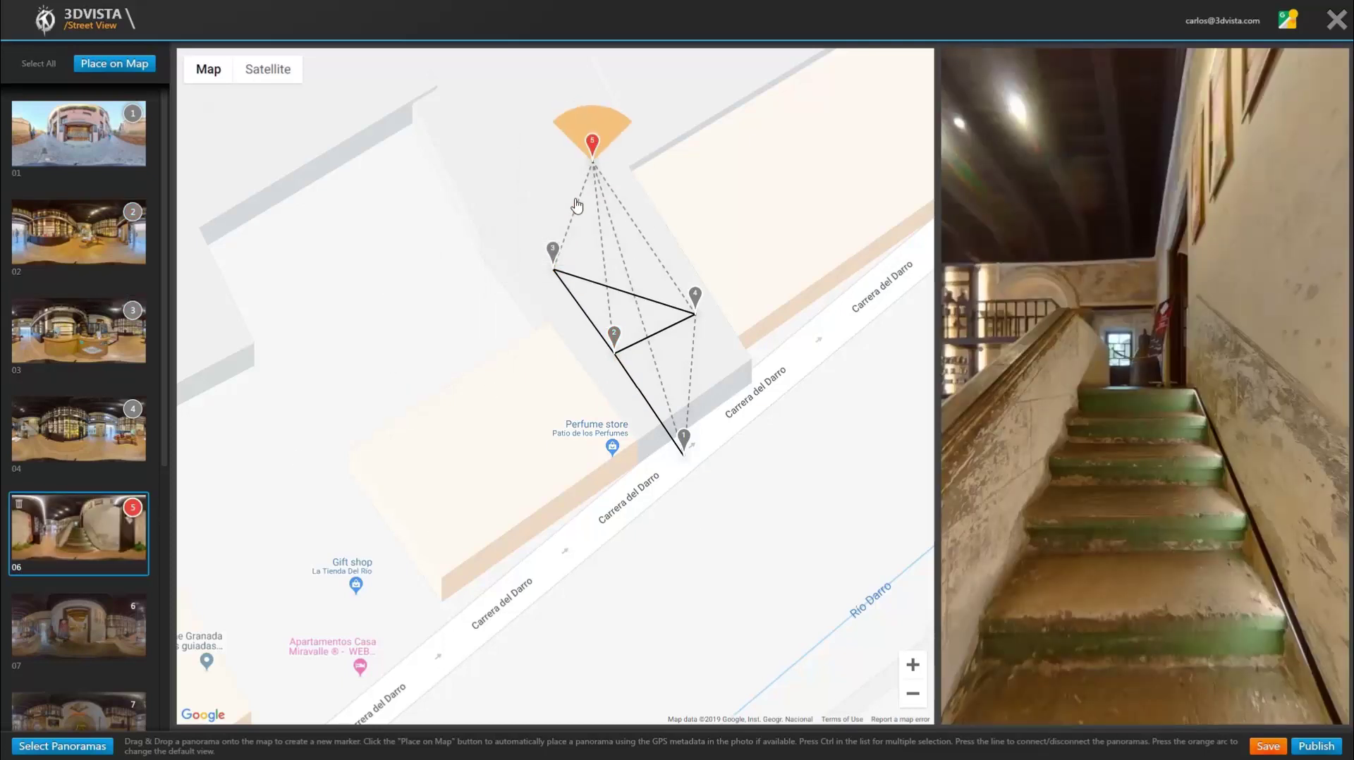
click(575, 224)
click(643, 239)
drag(585, 191, 642, 167)
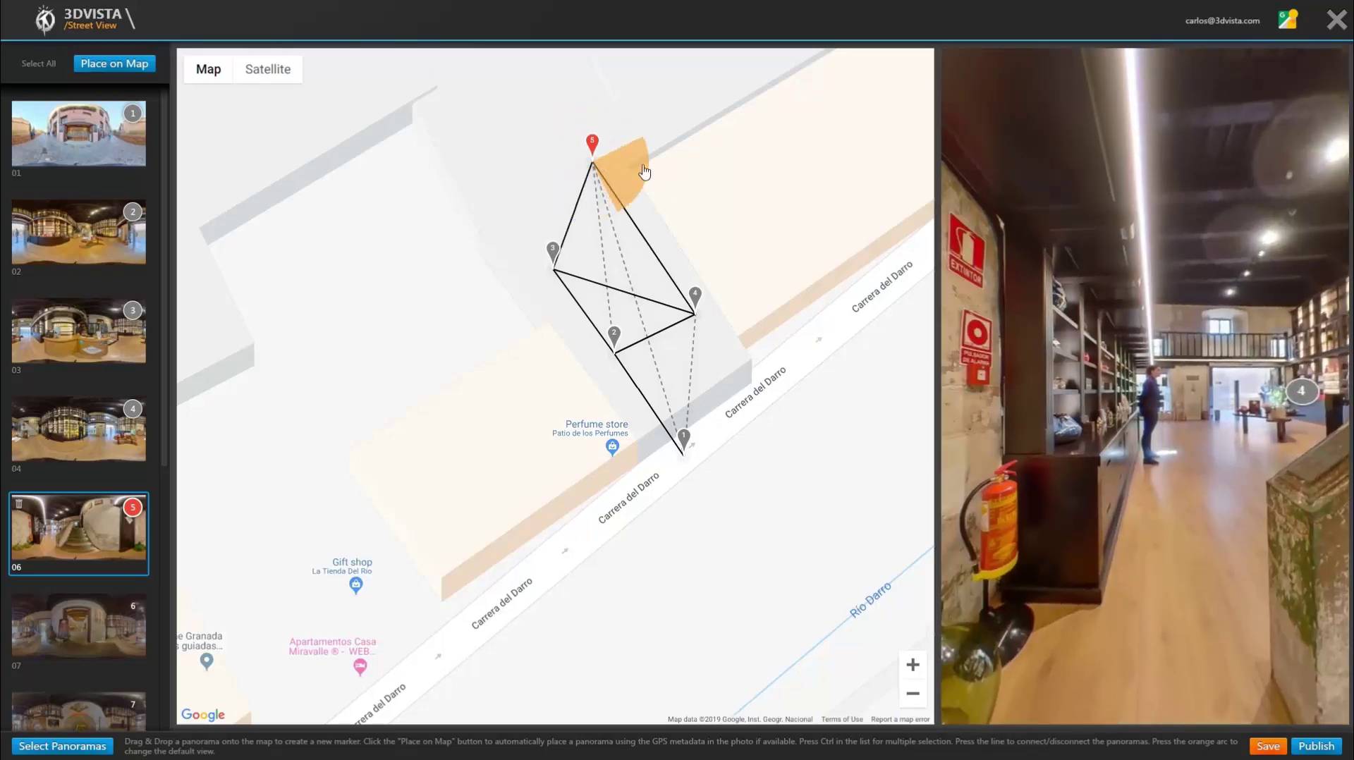
Step: Place panorama 07 and the remaining panoramas on the map as markers 6 through 10
mouse_move(79, 626)
mouse_down()
mouse_move(493, 200)
mouse_move(530, 180)
mouse_up()
mouse_move(78, 712)
mouse_down()
mouse_move(317, 423)
mouse_move(539, 98)
mouse_move(552, 200)
mouse_up()
scroll(78, 423, down, 3)
mouse_move(78, 584)
mouse_down()
mouse_move(386, 293)
mouse_move(349, 317)
mouse_up()
drag(78, 688, 423, 169)
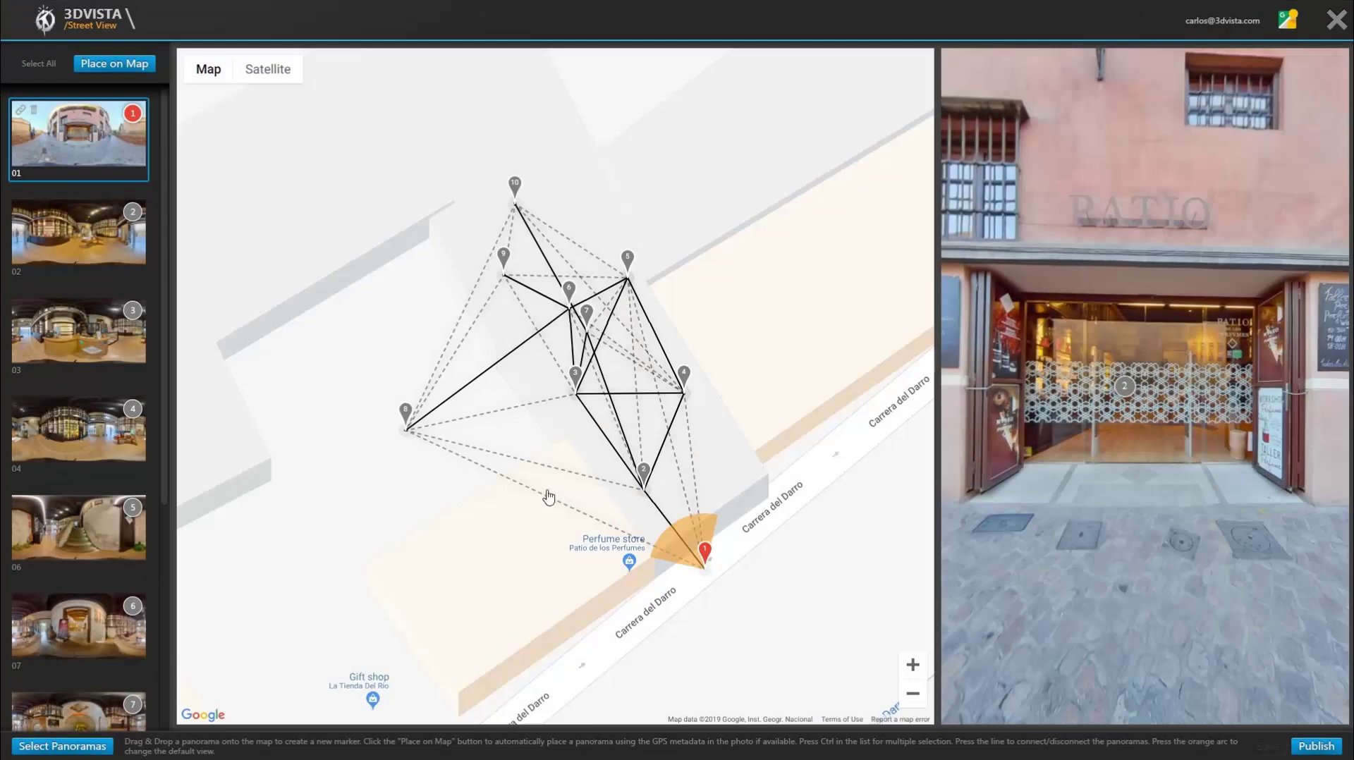
Step: Preview markers 8, 9 and 10, including the courtyard and organ room panoramas
click(406, 414)
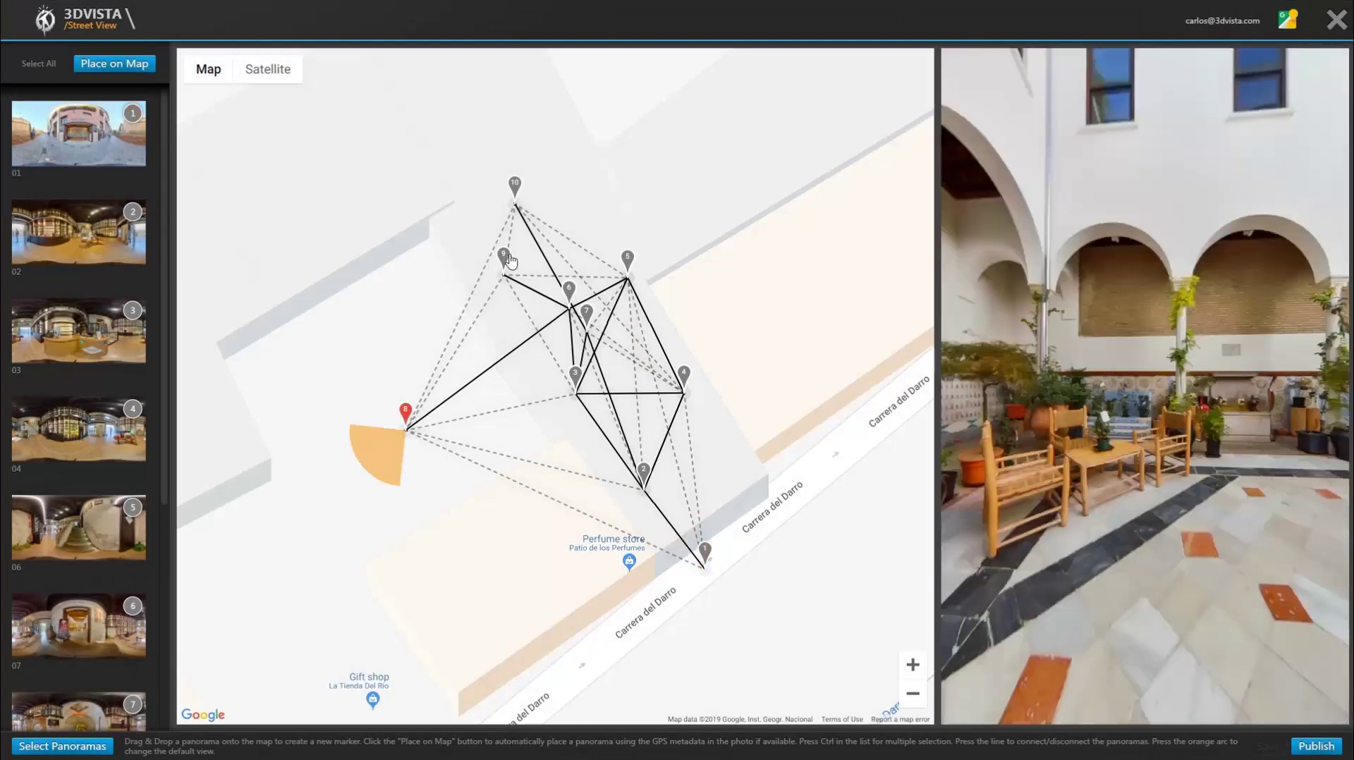
click(503, 258)
click(515, 186)
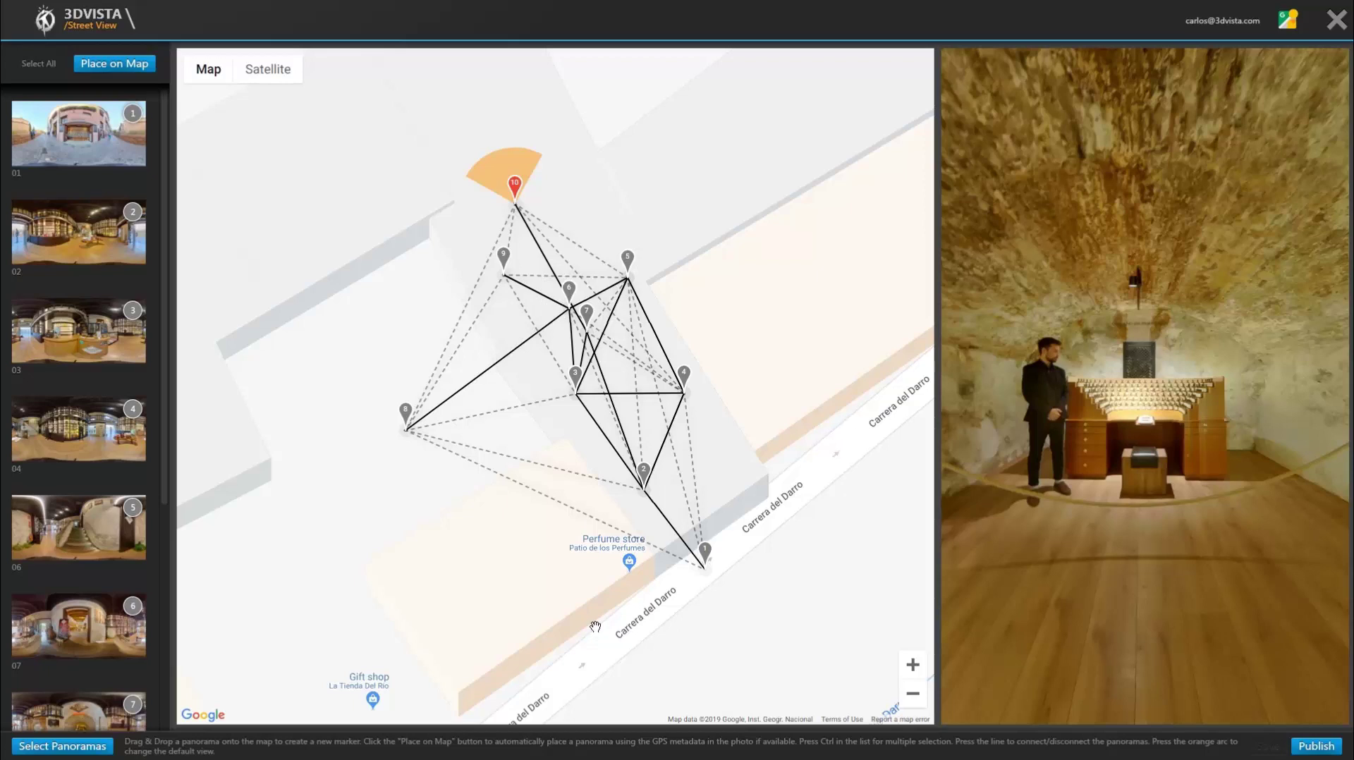
Step: Adjust marker 1's starting view at the storefront and save the Street View layout
click(707, 554)
drag(711, 557, 709, 559)
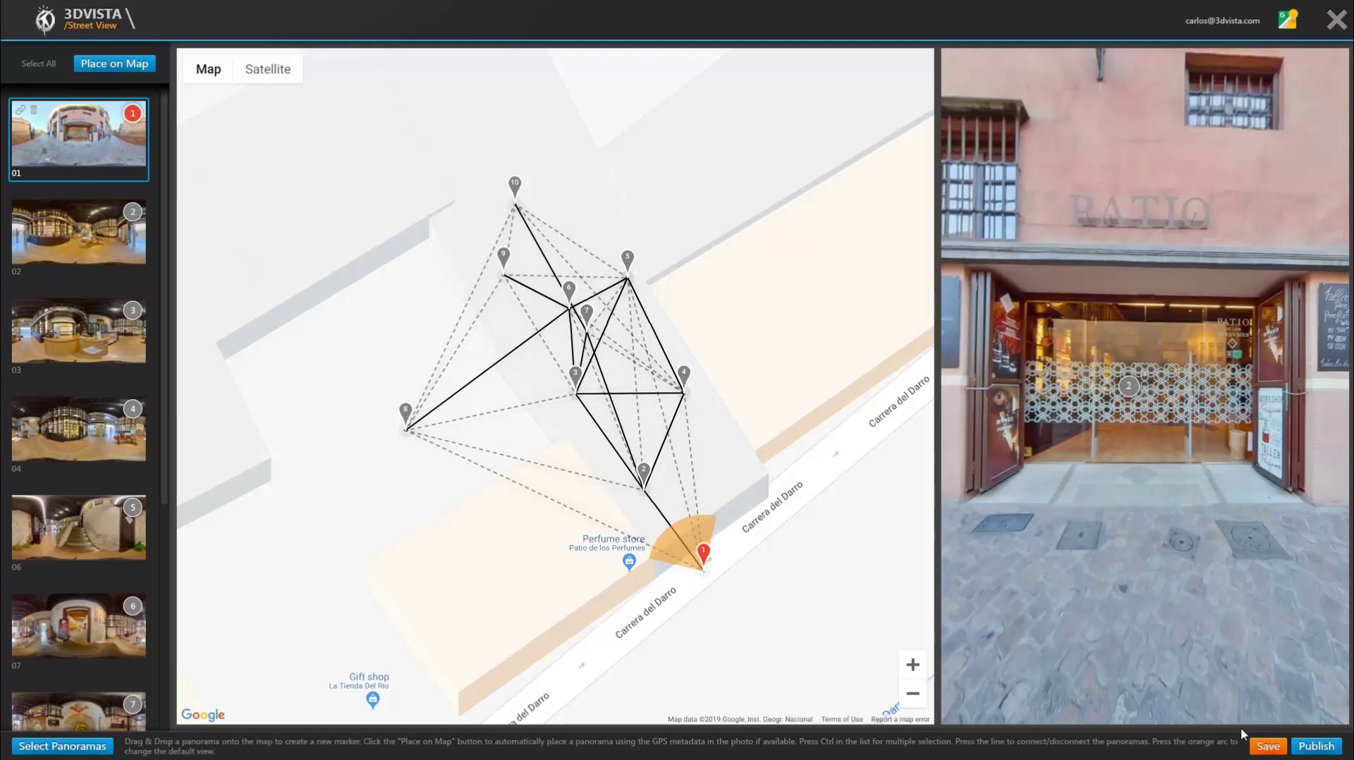
click(1267, 746)
Step: Publish the tour to Google Street View, acknowledging the update-time warning
click(1315, 746)
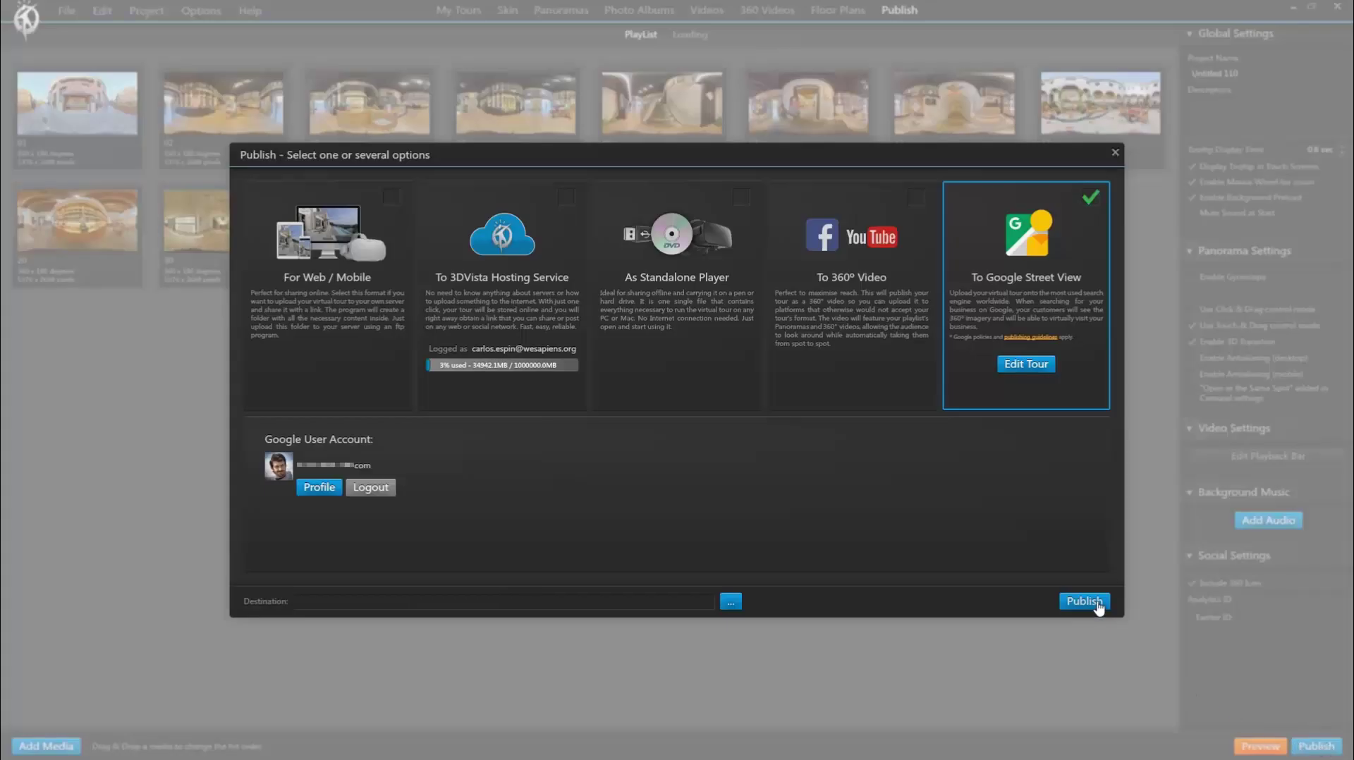
click(1084, 601)
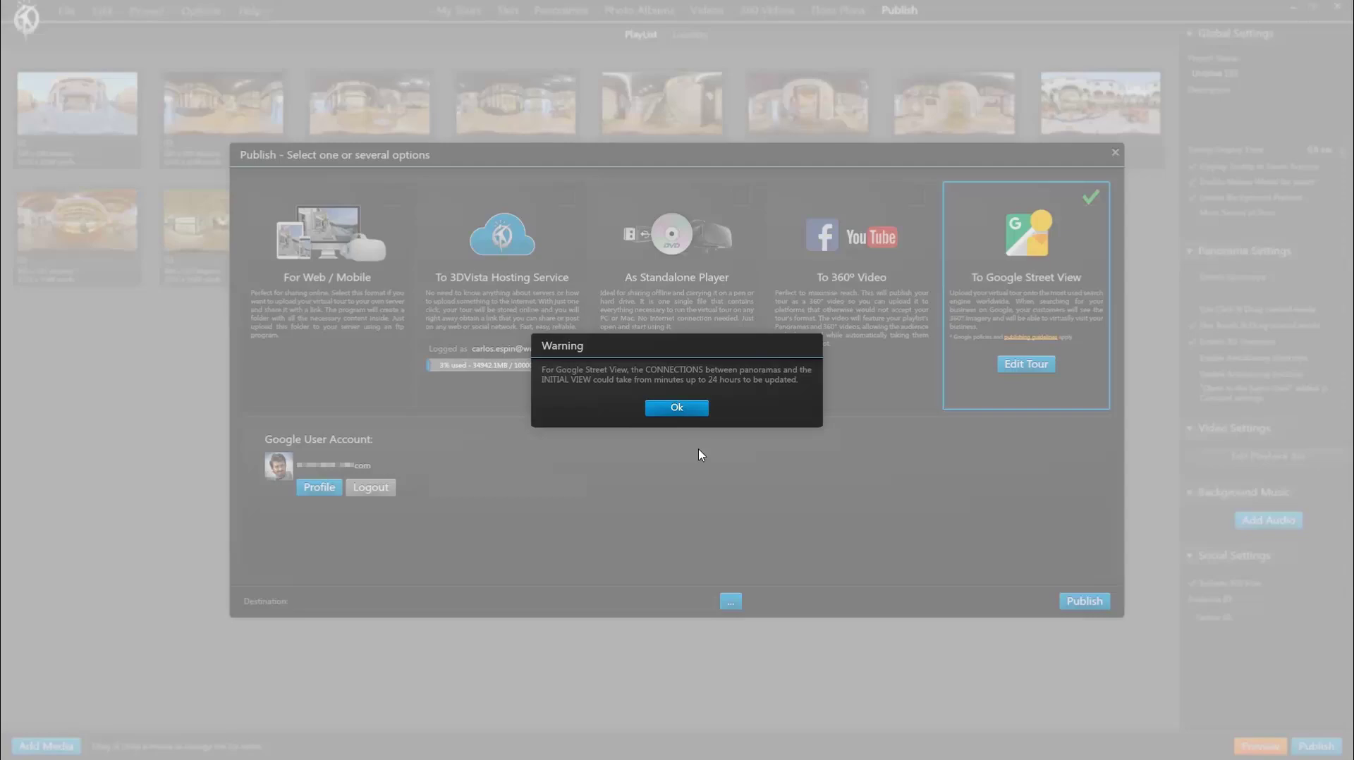
click(687, 407)
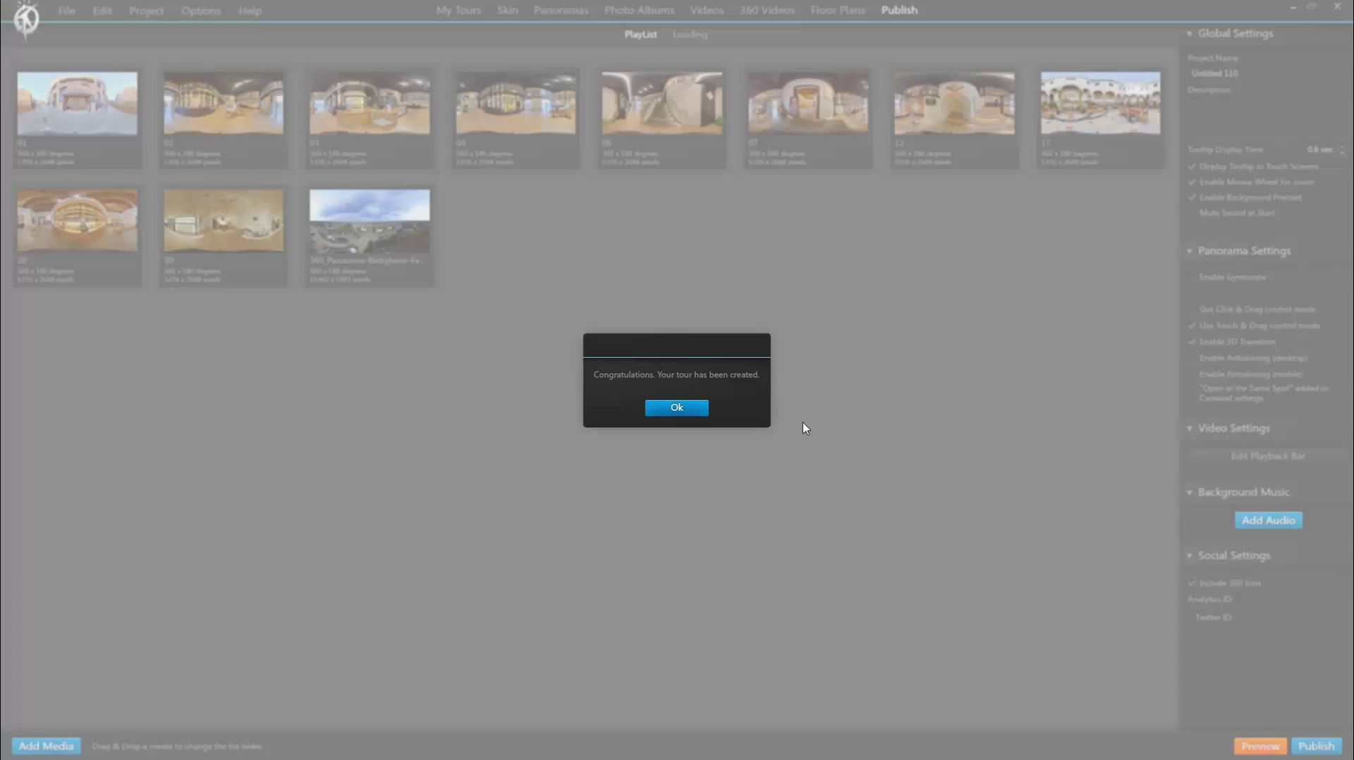
Step: Dismiss the tour-created message and view the published tour in Google Maps Street View
click(699, 412)
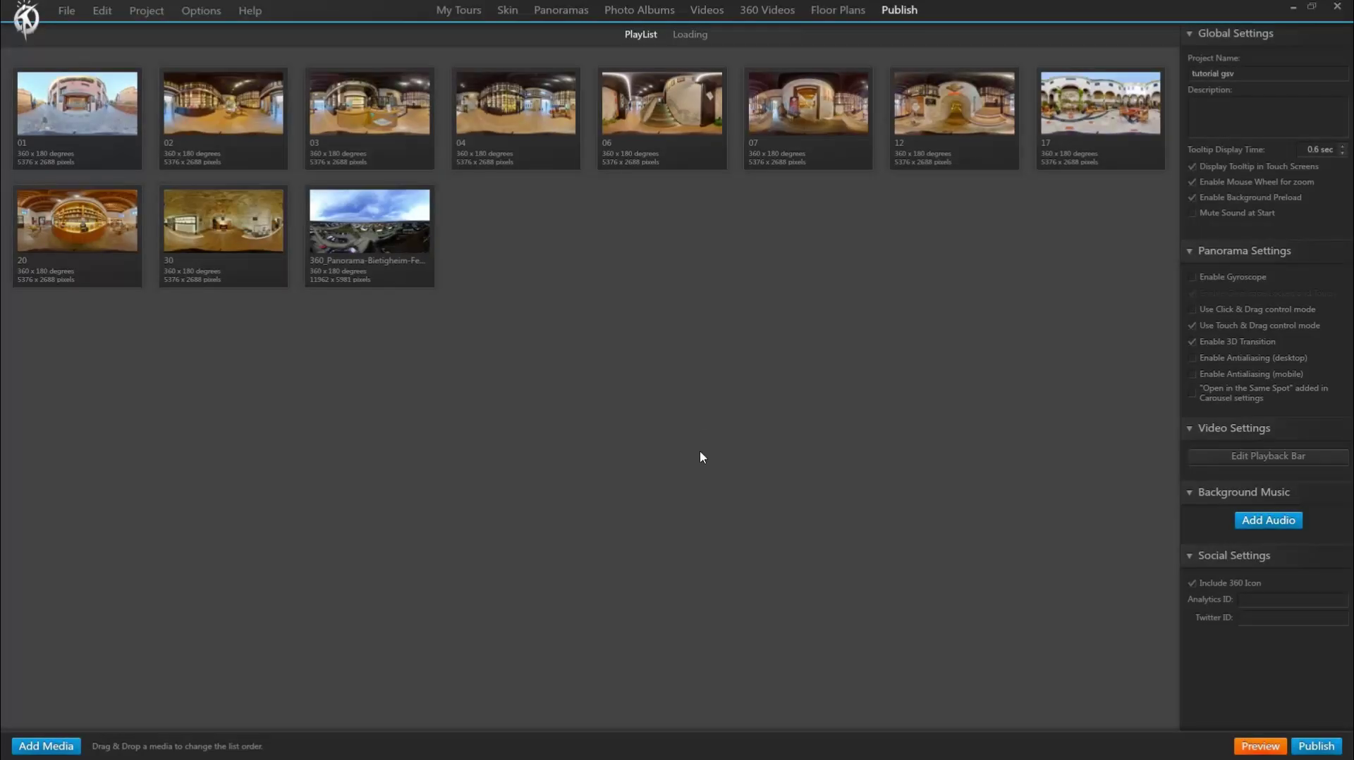
click(1316, 746)
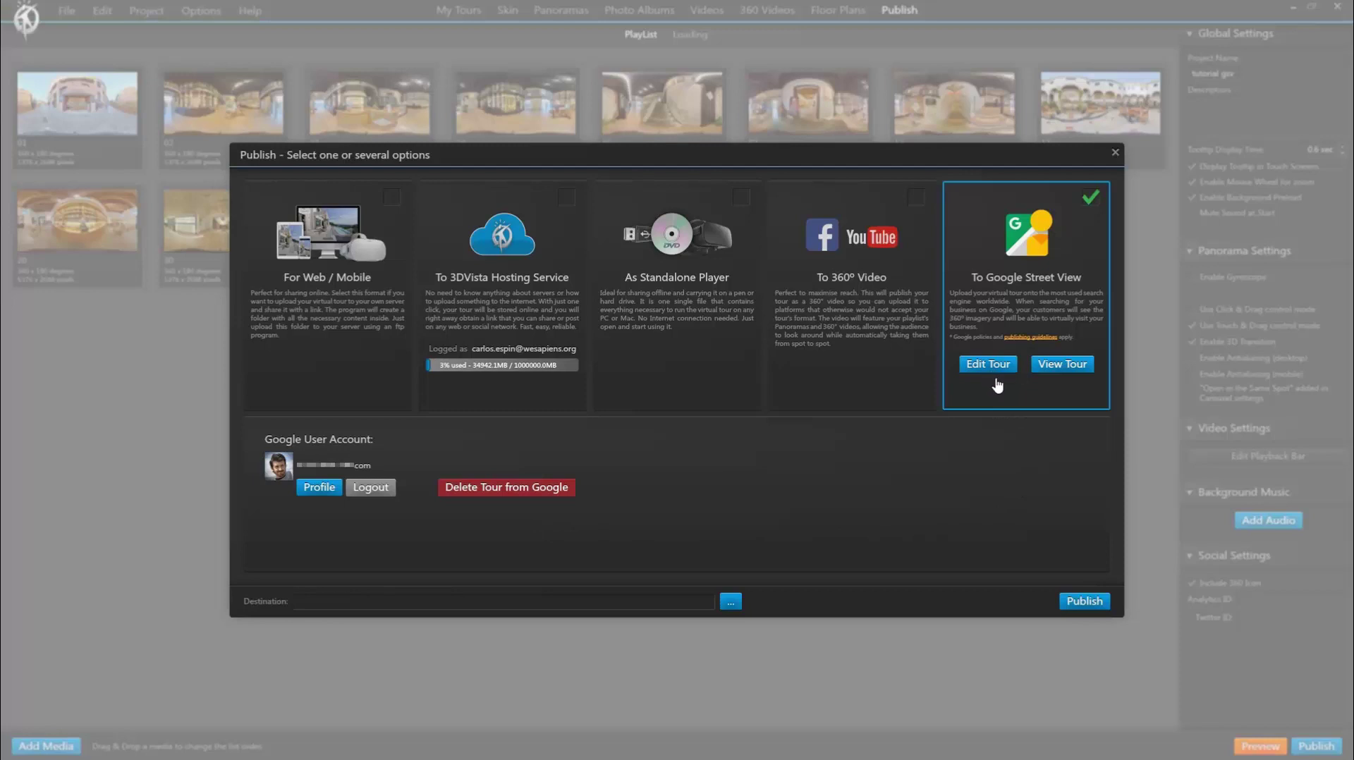
click(1067, 366)
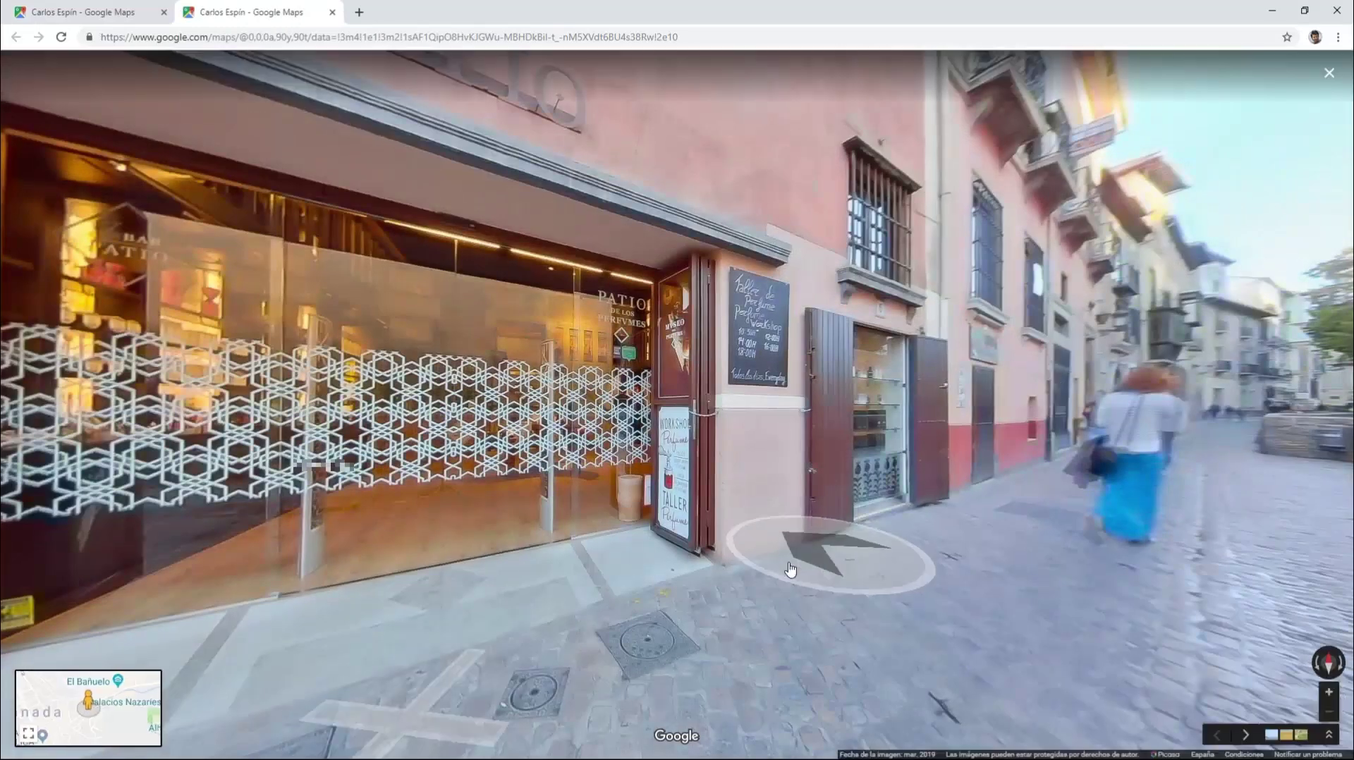
click(811, 564)
Step: Walk from the storefront into the perfume shop and on through the tunnel toward the stairs
click(876, 471)
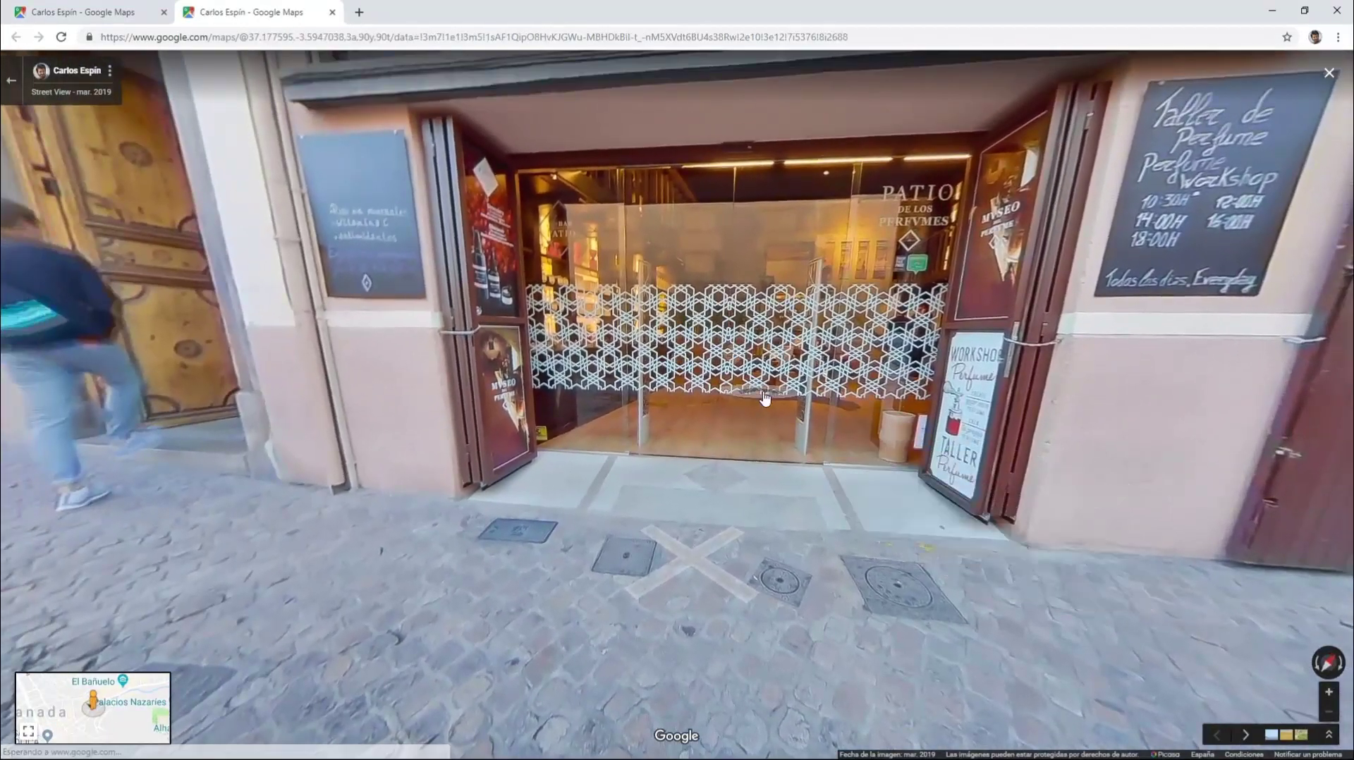
click(851, 402)
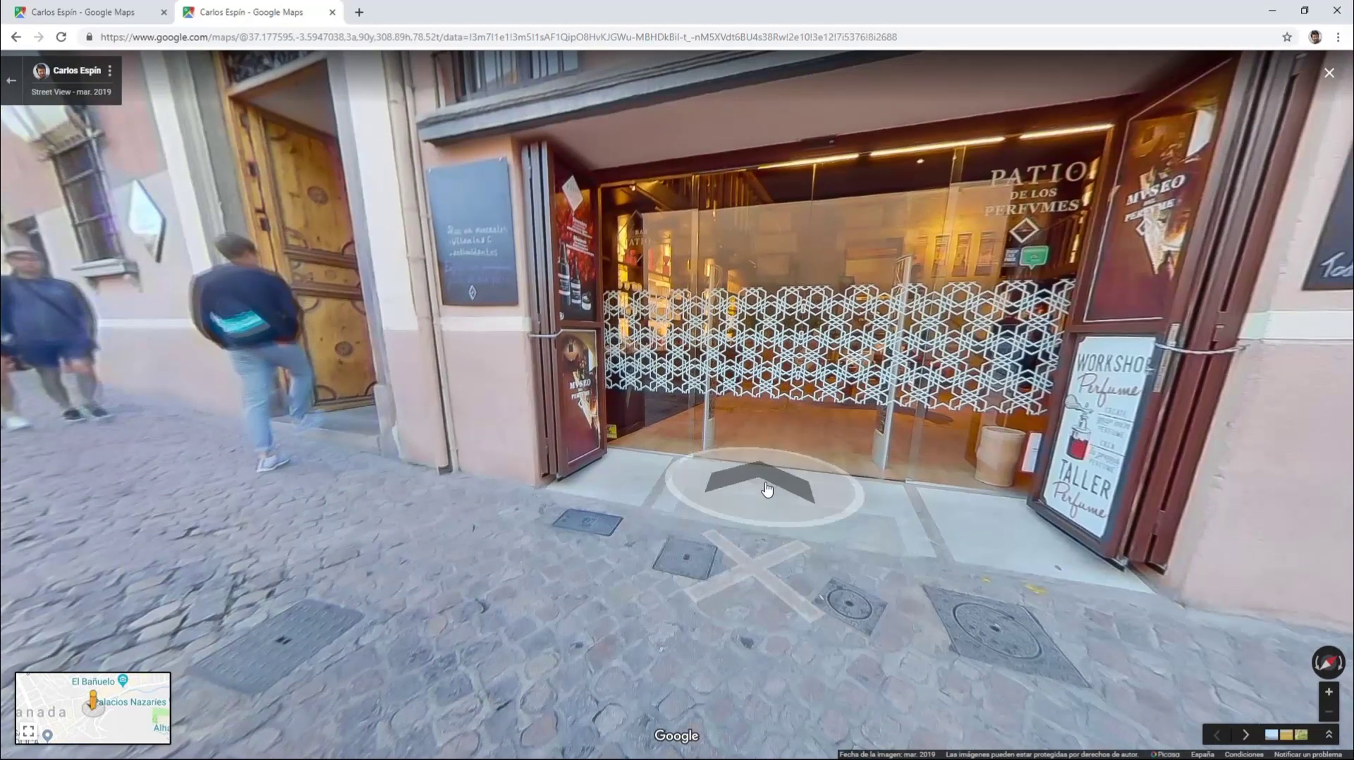
click(796, 417)
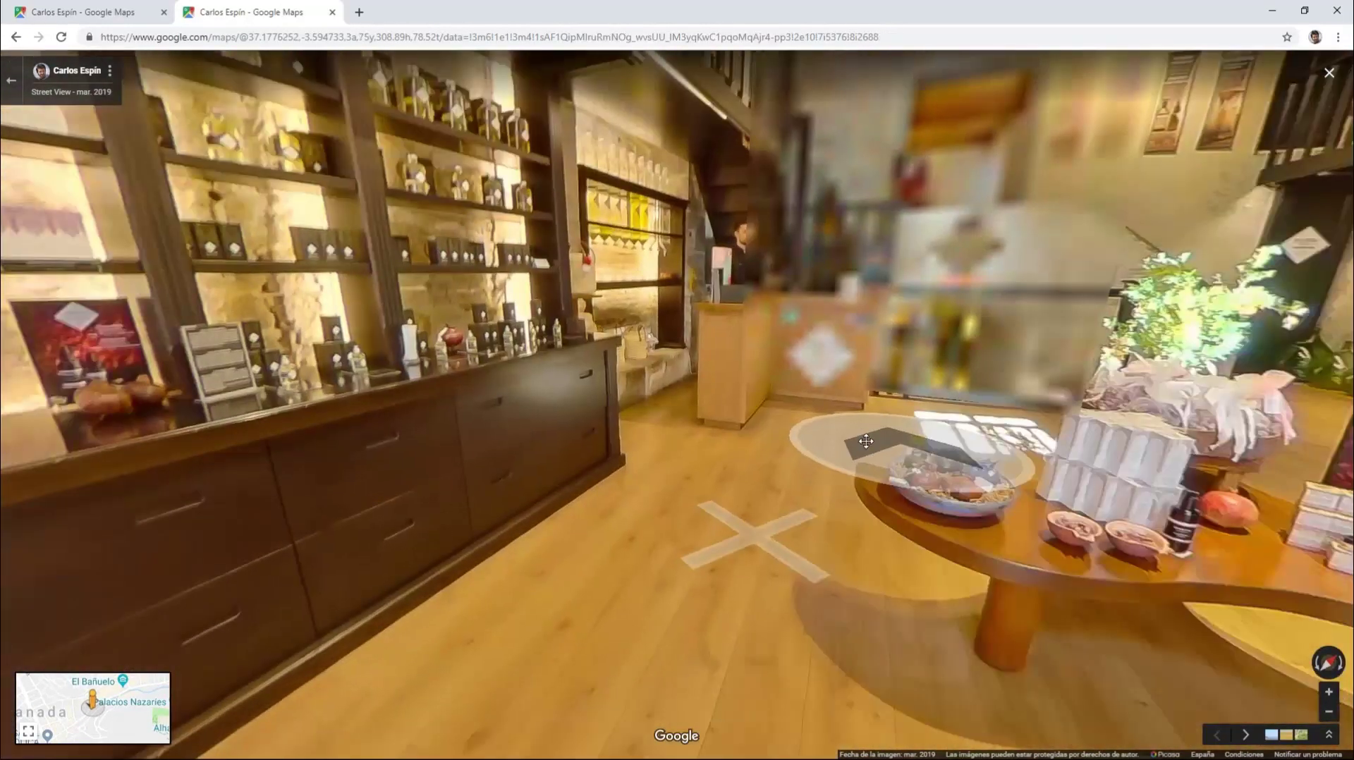
drag(814, 443, 578, 409)
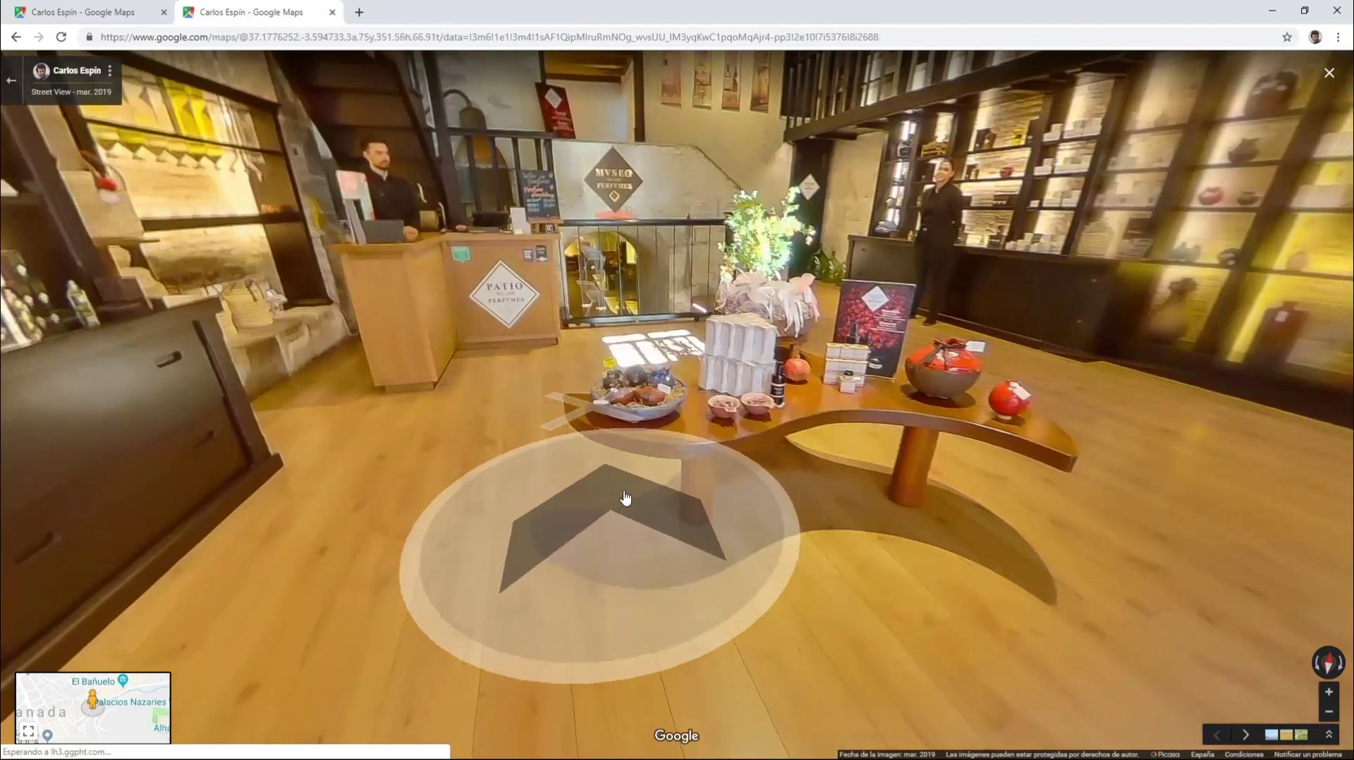
click(588, 417)
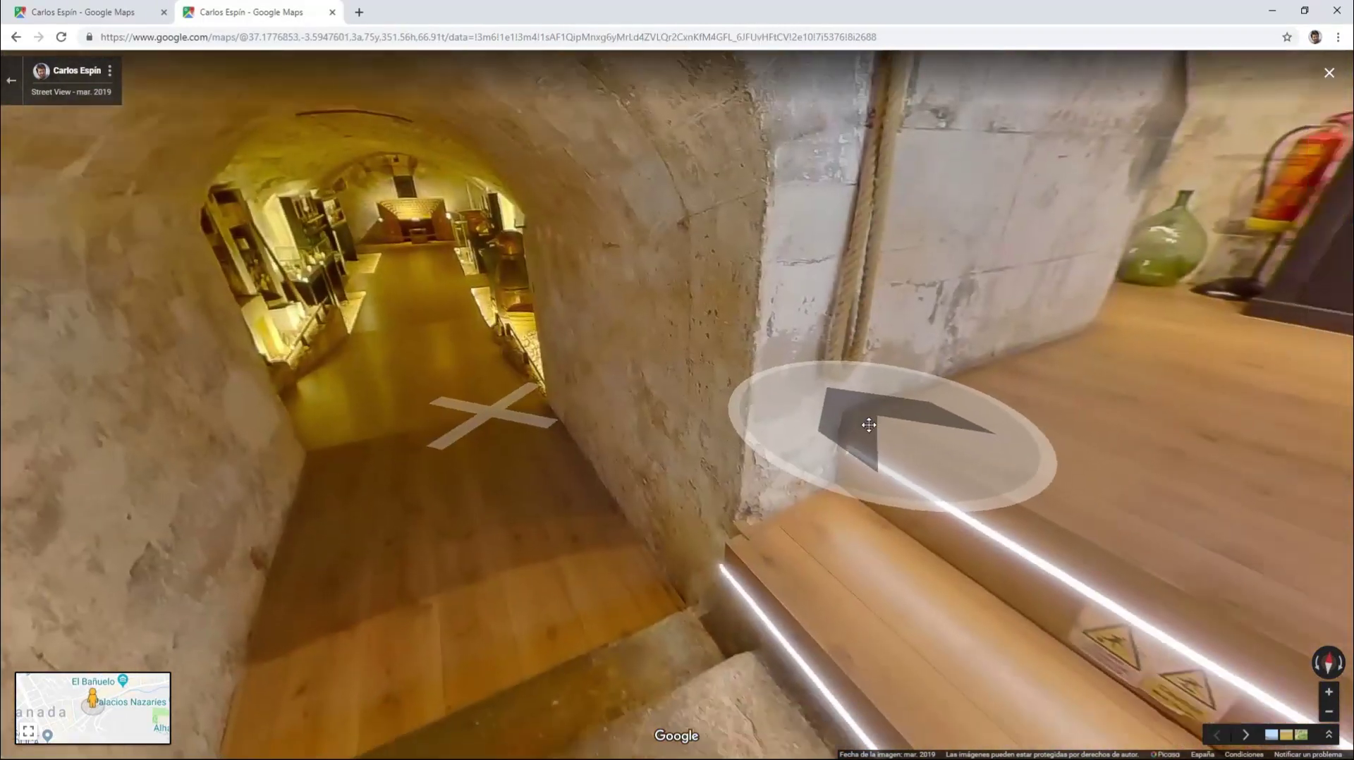
drag(882, 424, 680, 484)
Step: Walk through the perfume-organ room and following panoramas to face the reception counter
click(928, 396)
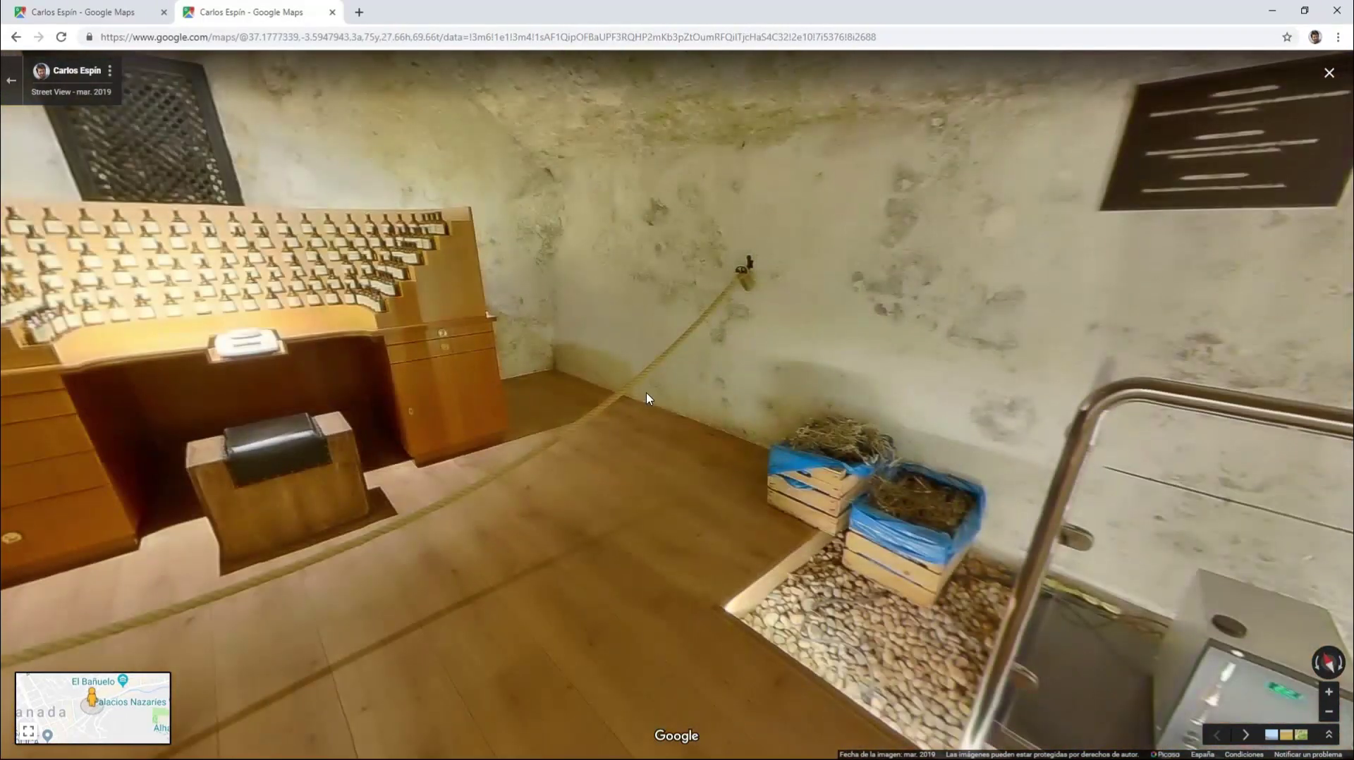
drag(928, 395, 747, 411)
click(747, 411)
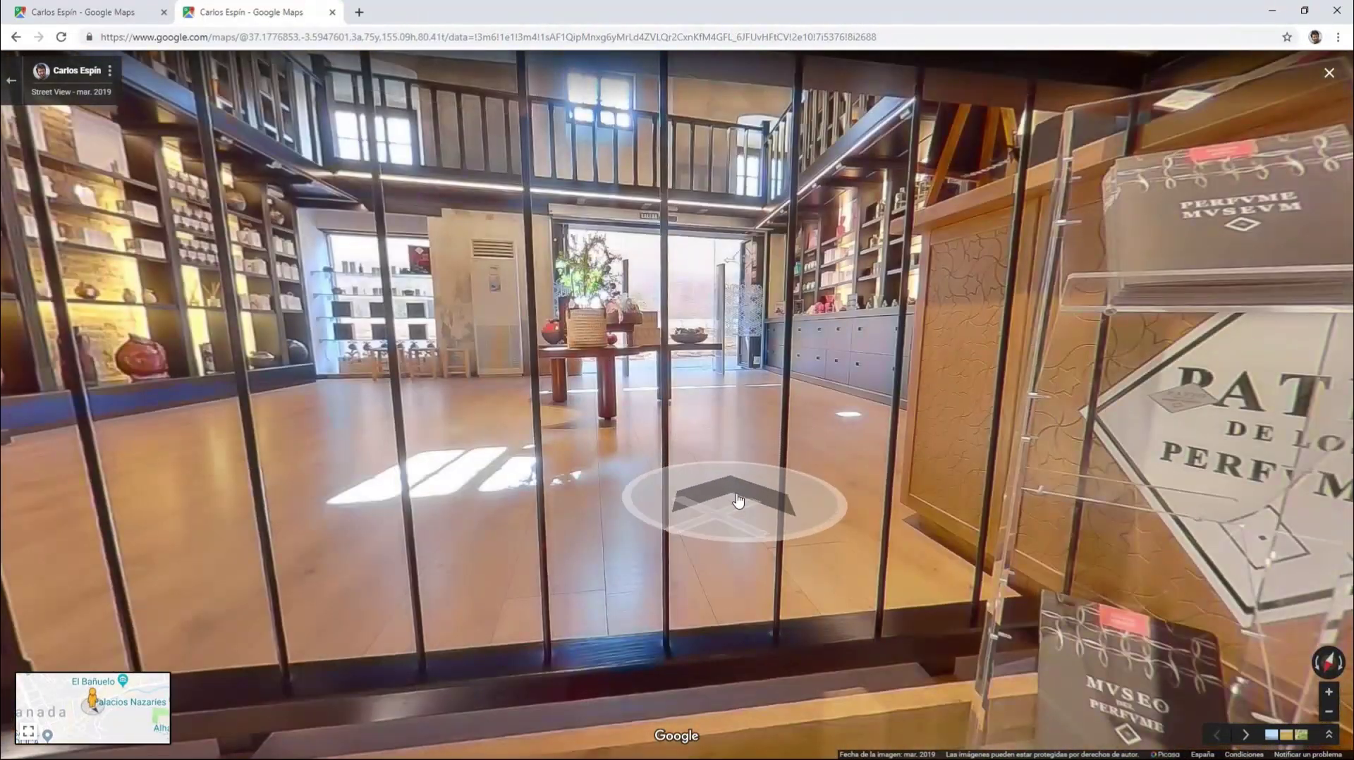
click(737, 494)
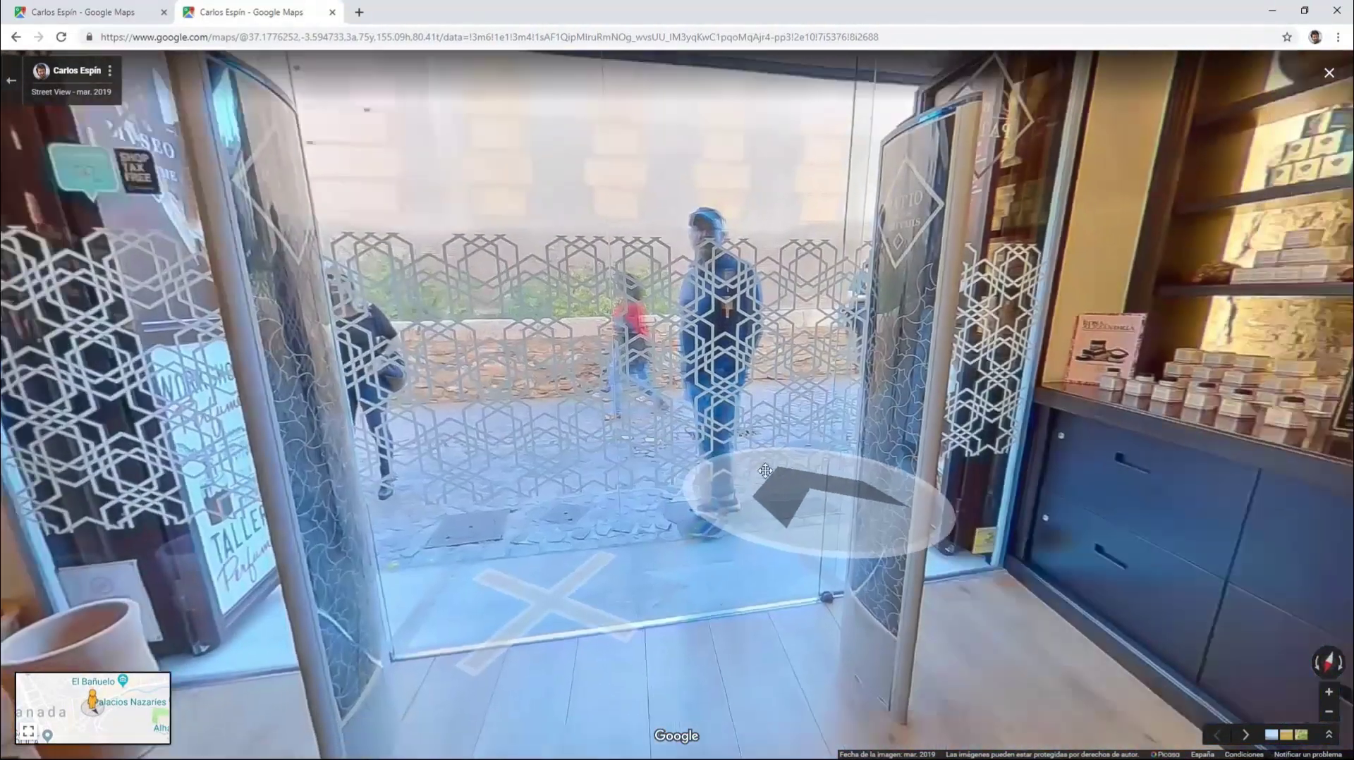
click(803, 487)
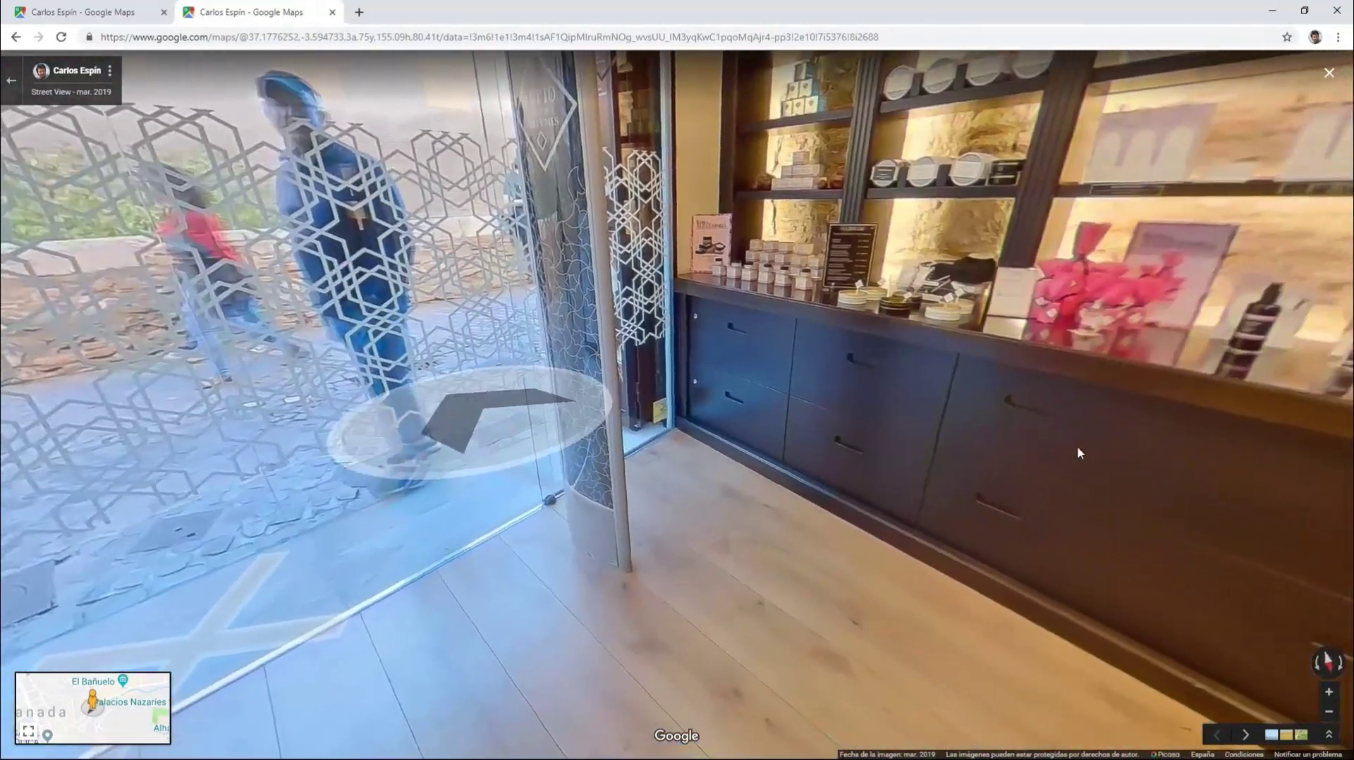
drag(758, 433, 468, 525)
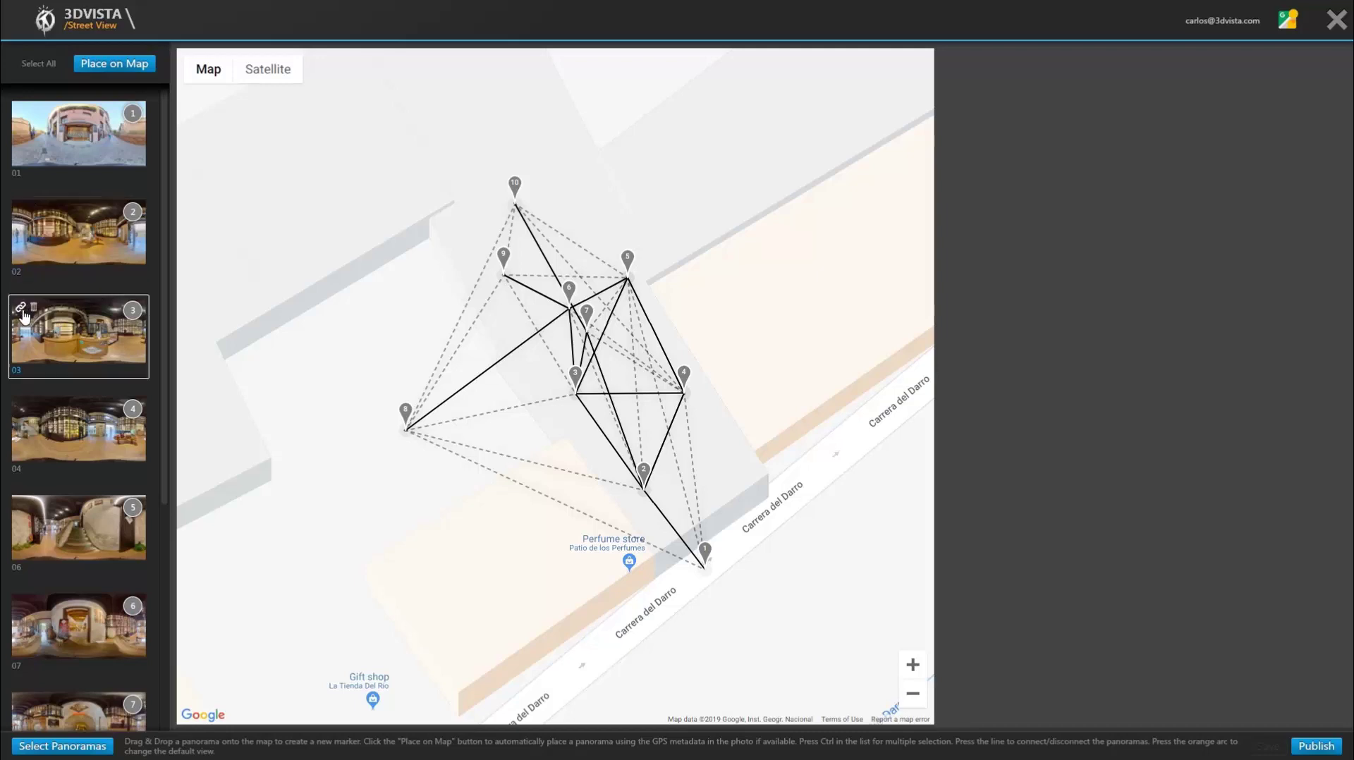
Step: Check panorama 03's Street View page in the browser, then close the Street View editor
click(21, 309)
mouse_move(37, 314)
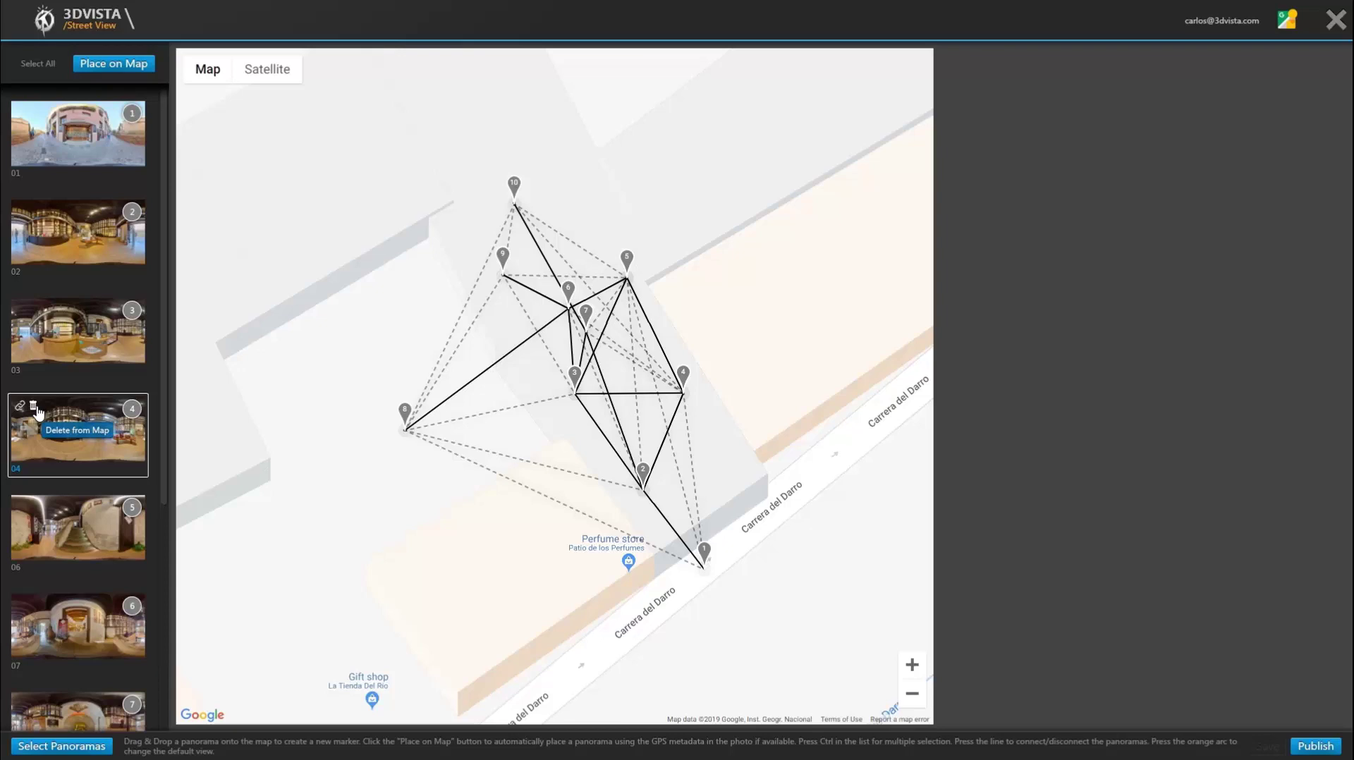
click(1340, 21)
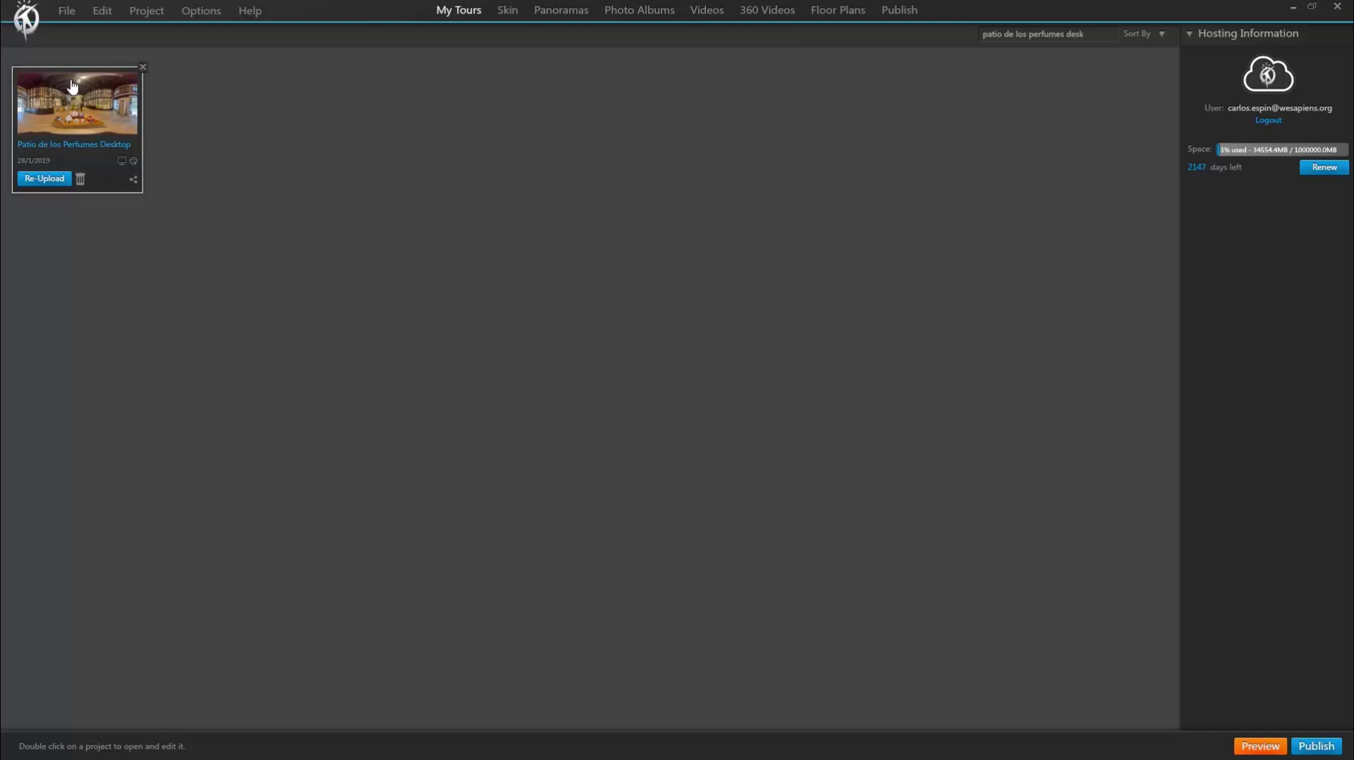
Step: Open the Patio de los Perfumes Desktop project and show panorama 01's hotspots
double_click(73, 86)
click(704, 413)
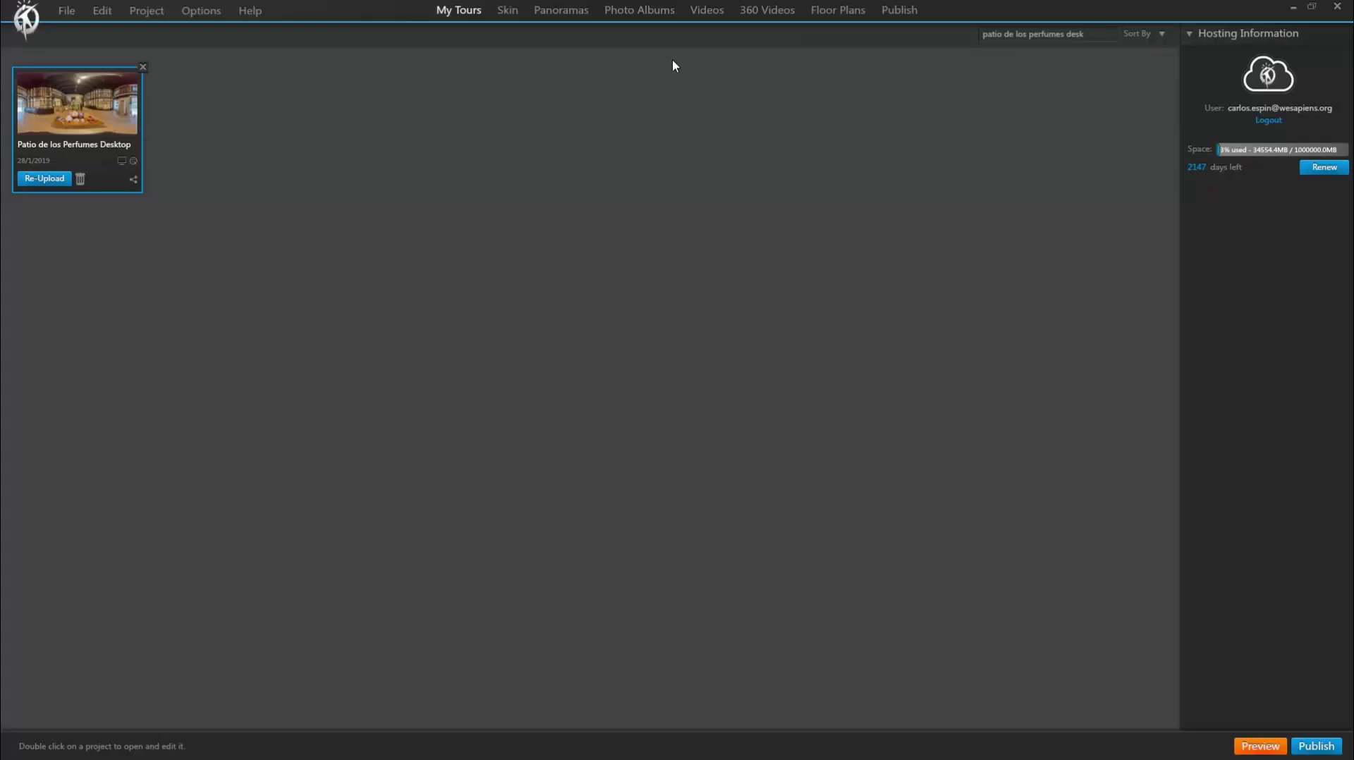
click(547, 14)
click(74, 110)
double_click(74, 110)
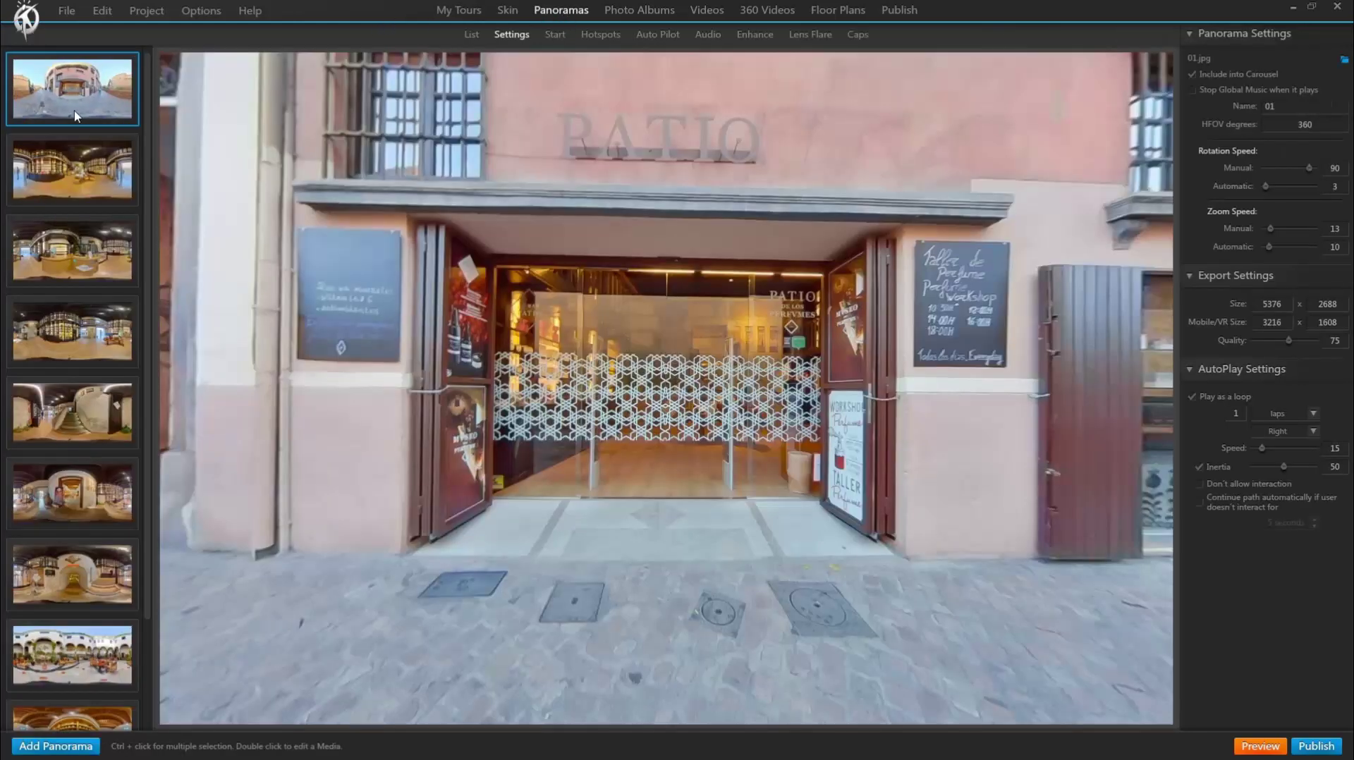
click(599, 36)
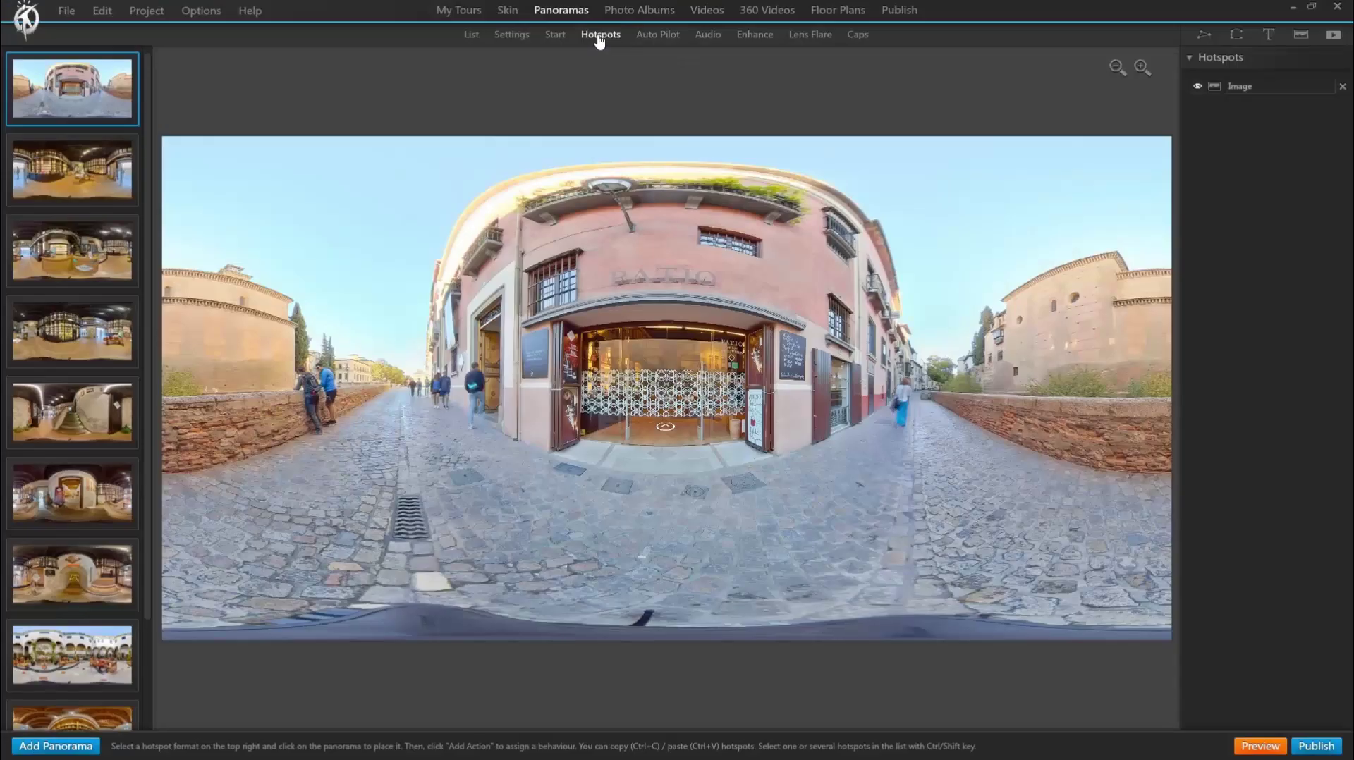
Step: Review panorama 02's hotspots leading to panoramas 03 and 04
scroll(667, 436, up, 3)
click(77, 185)
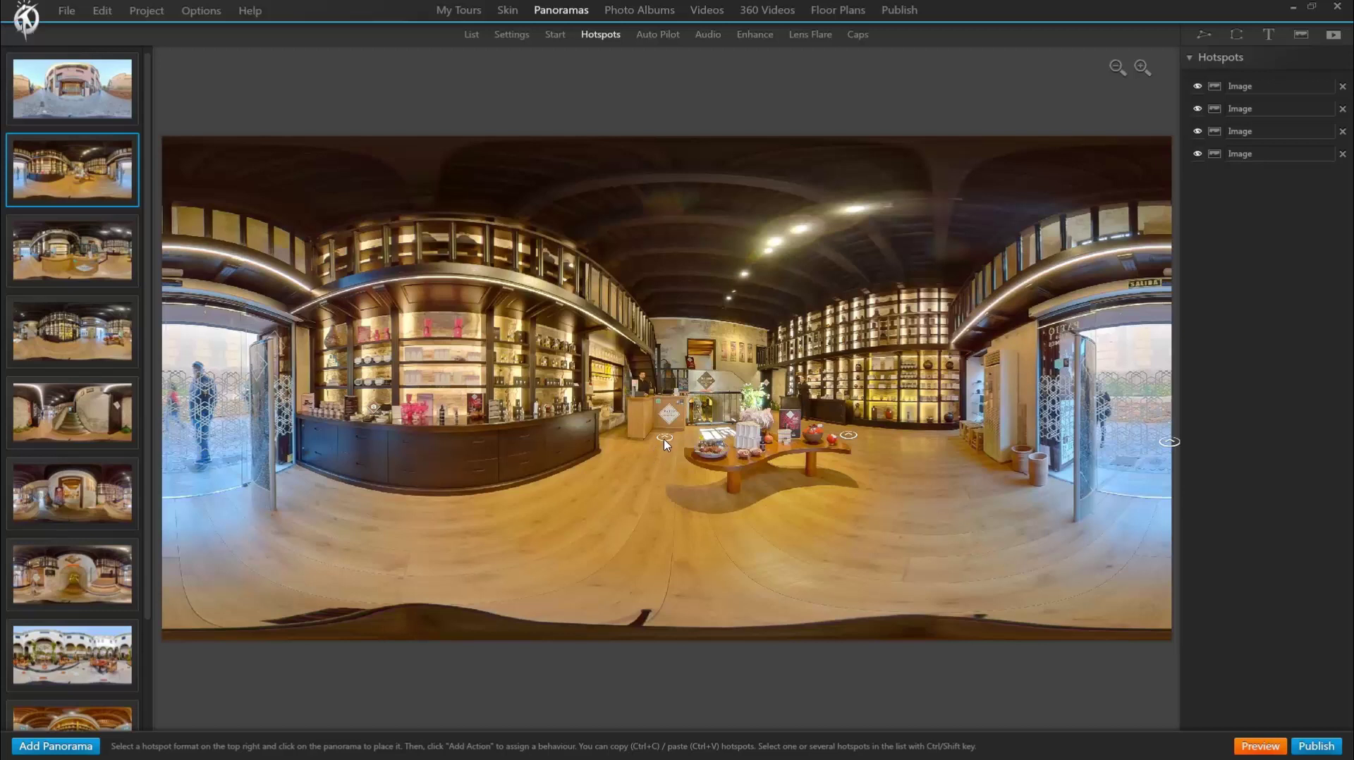
click(664, 438)
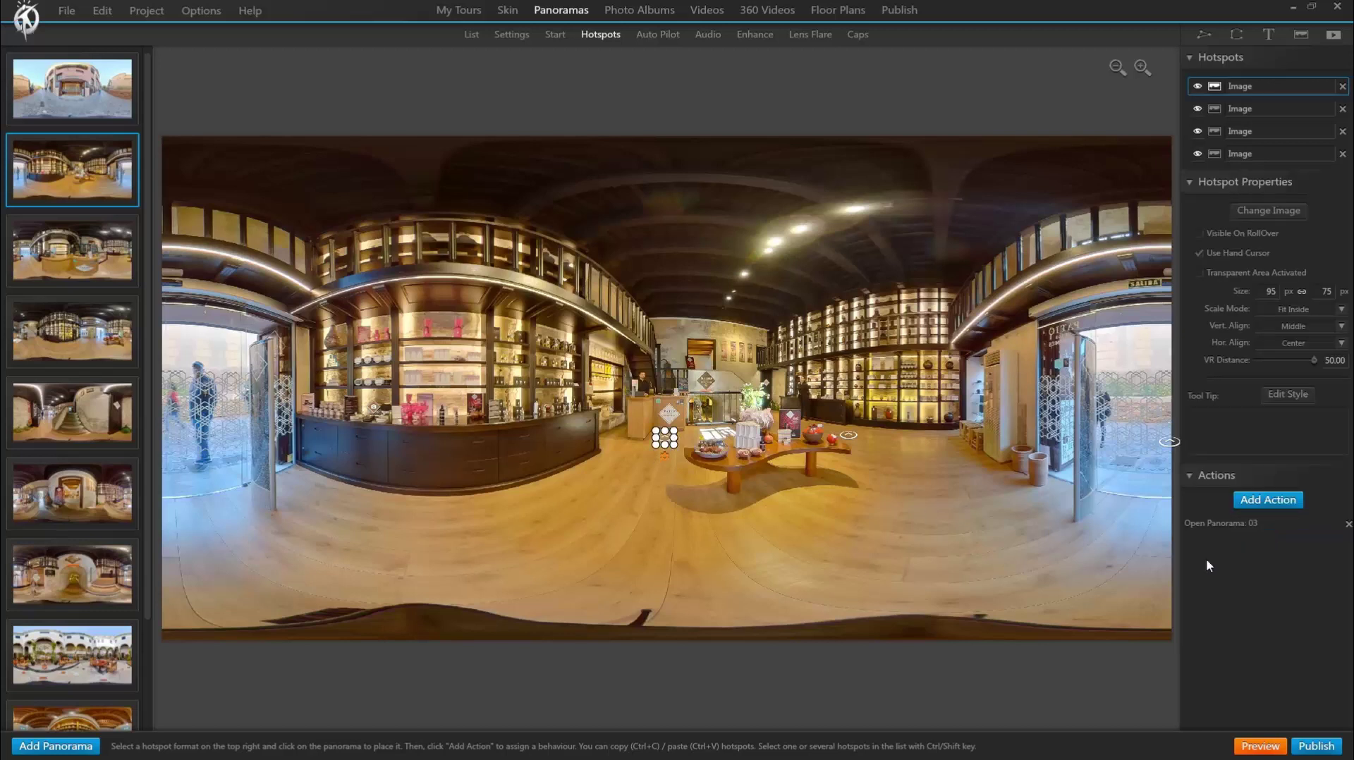
click(848, 436)
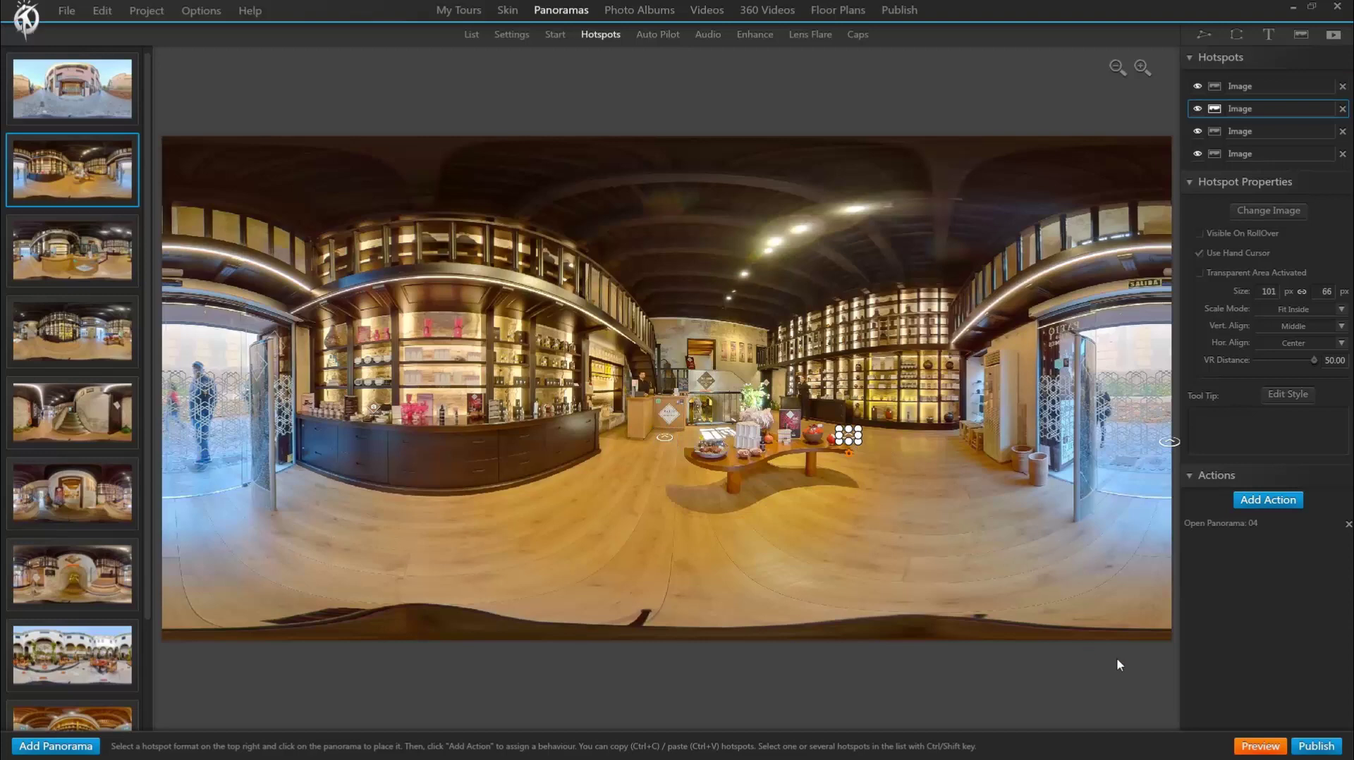
Step: Open the tour in the Street View editor and confirm the selected panoramas with Done
click(1315, 746)
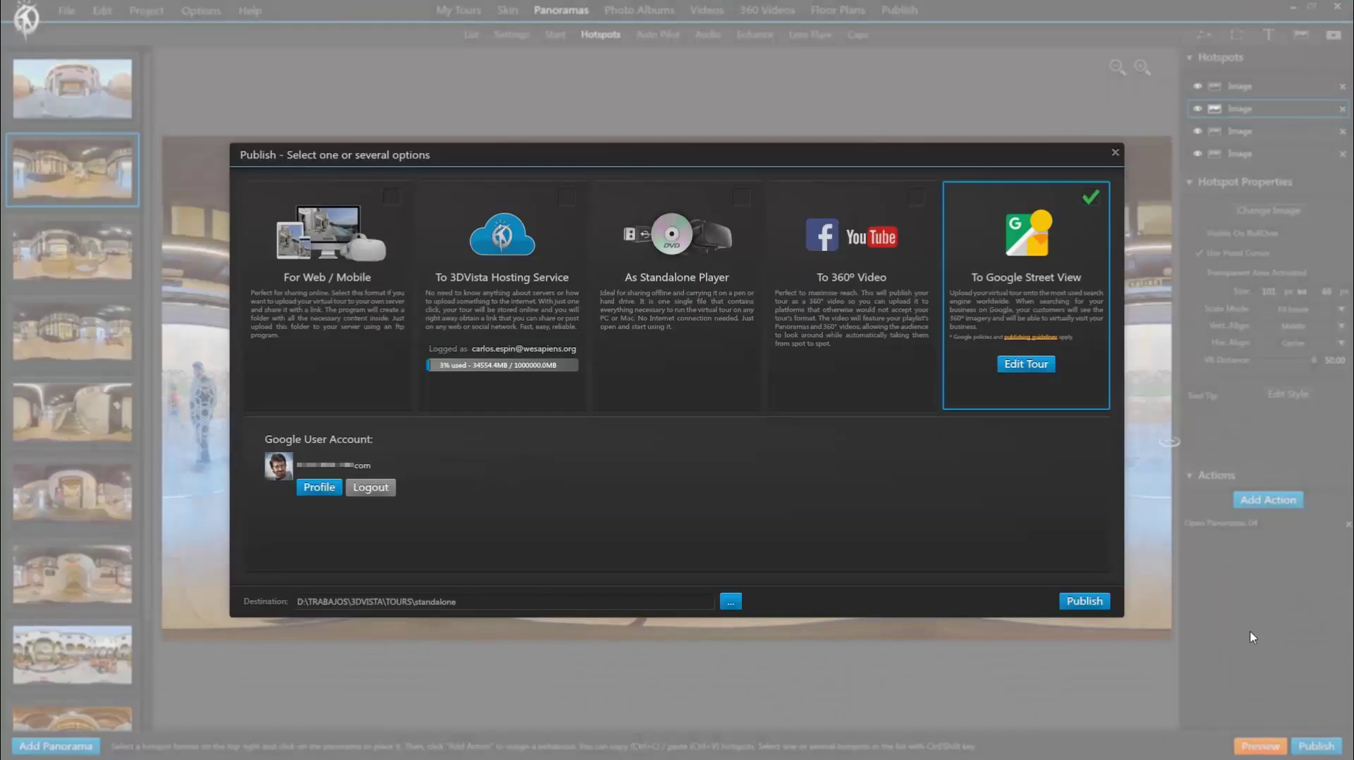
click(1042, 366)
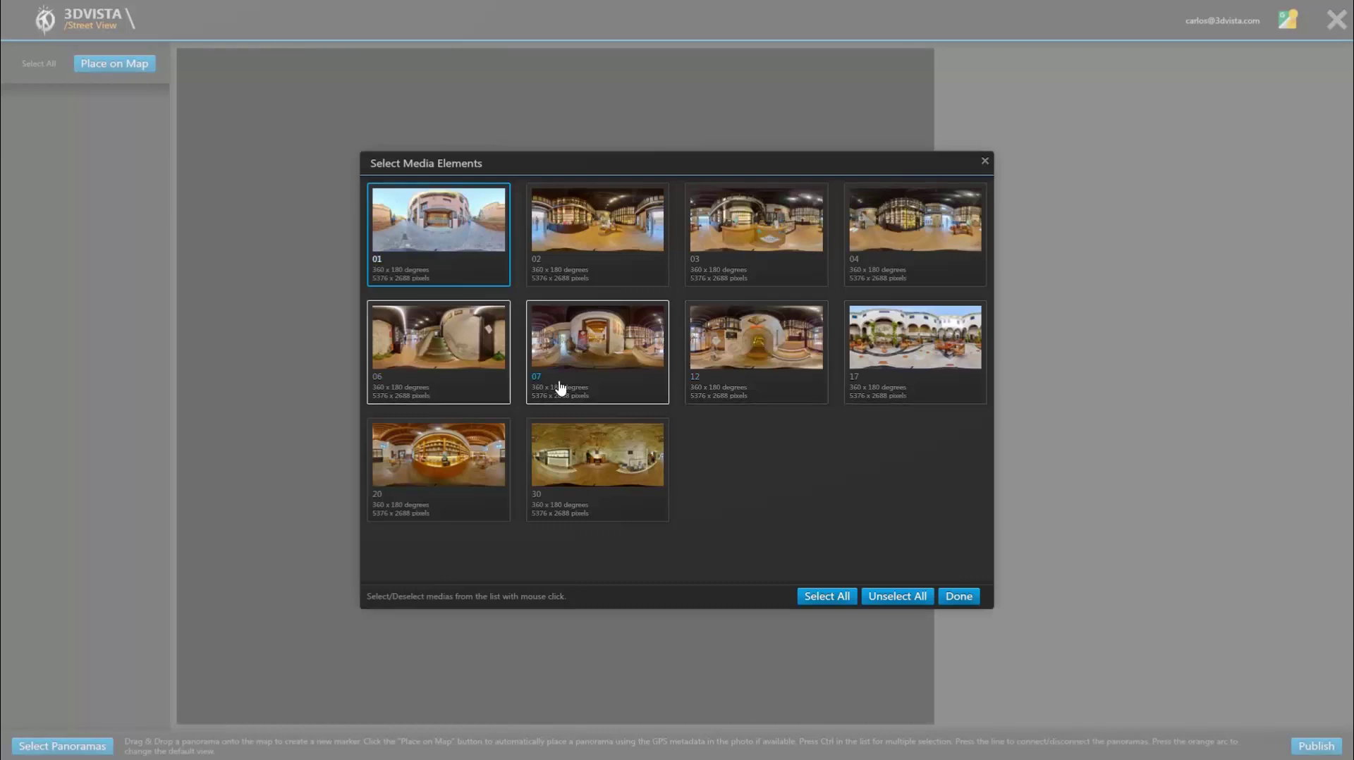
click(959, 602)
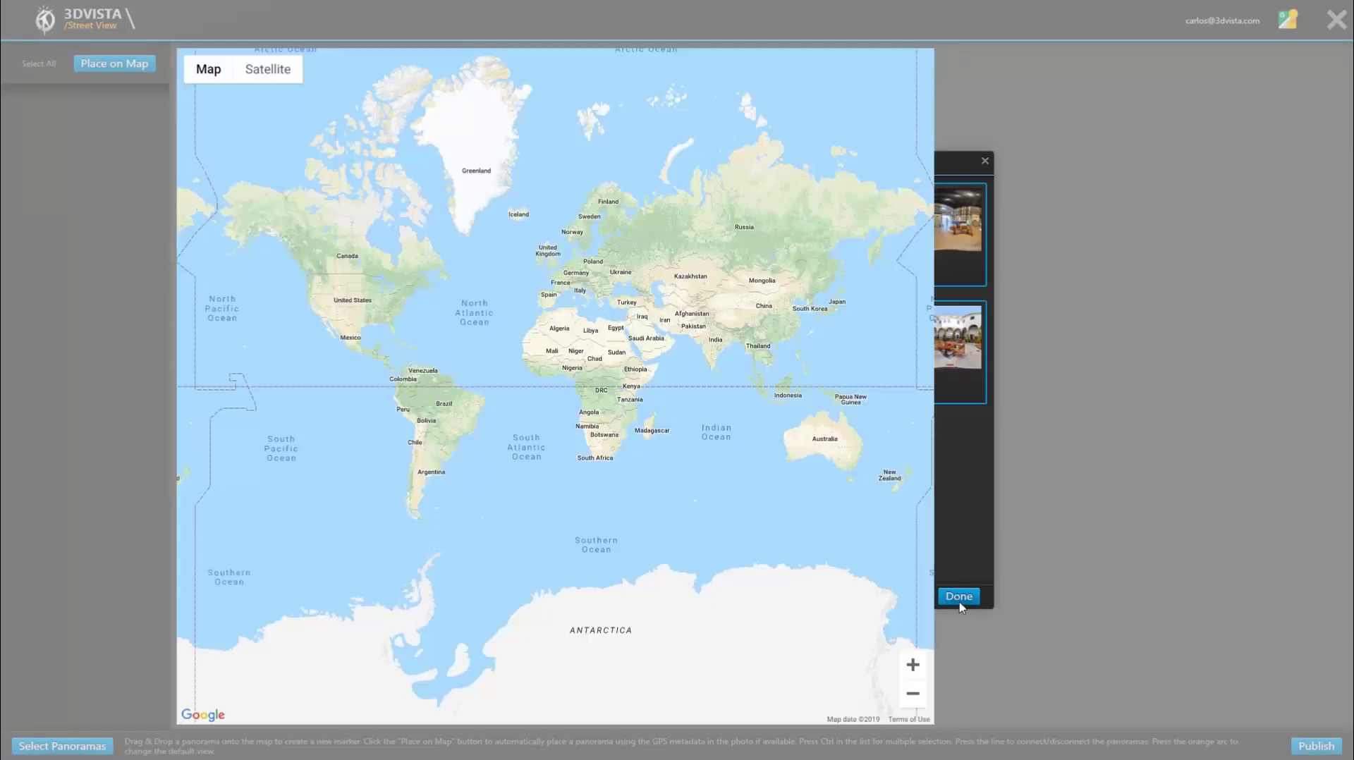
Step: Zoom and pan the map to Carrera del Darro in Granada, around the perfume store
scroll(515, 281, up, 5)
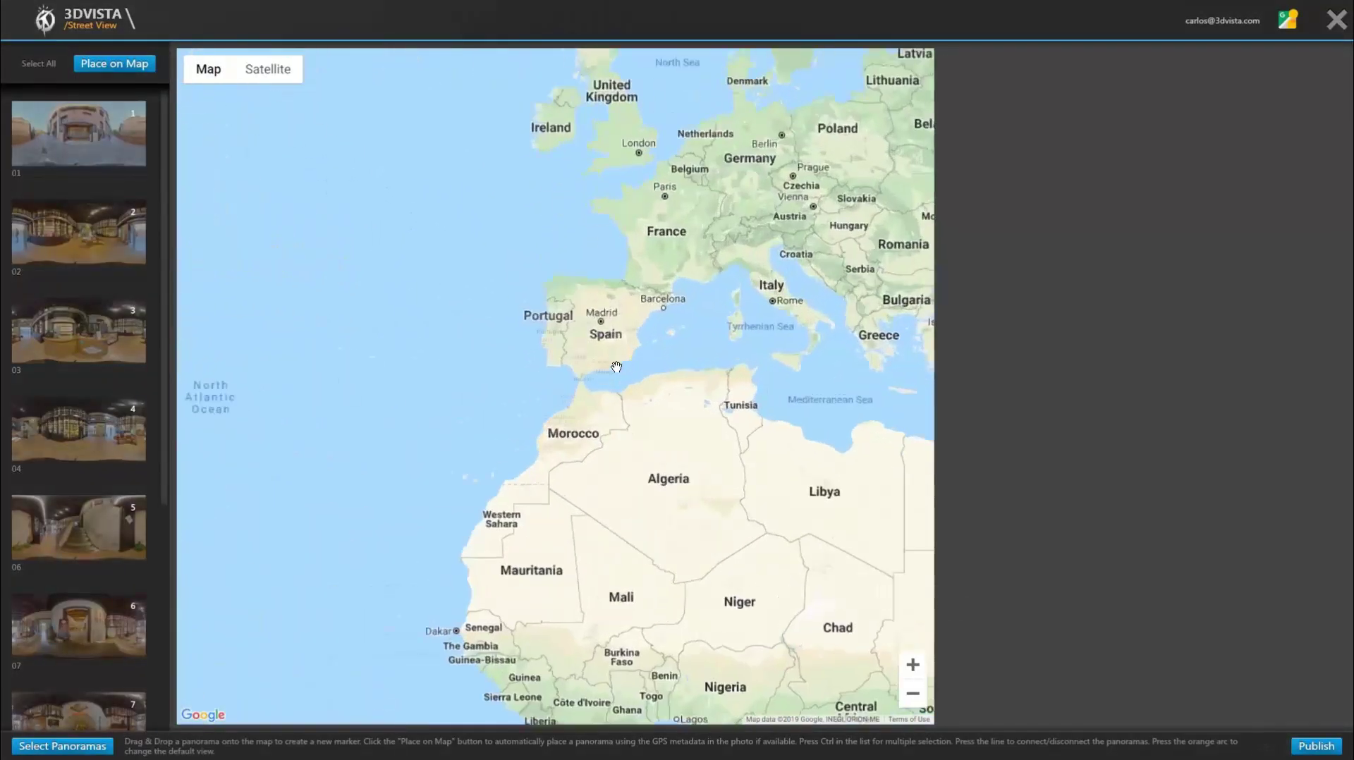
scroll(596, 338, up, 4)
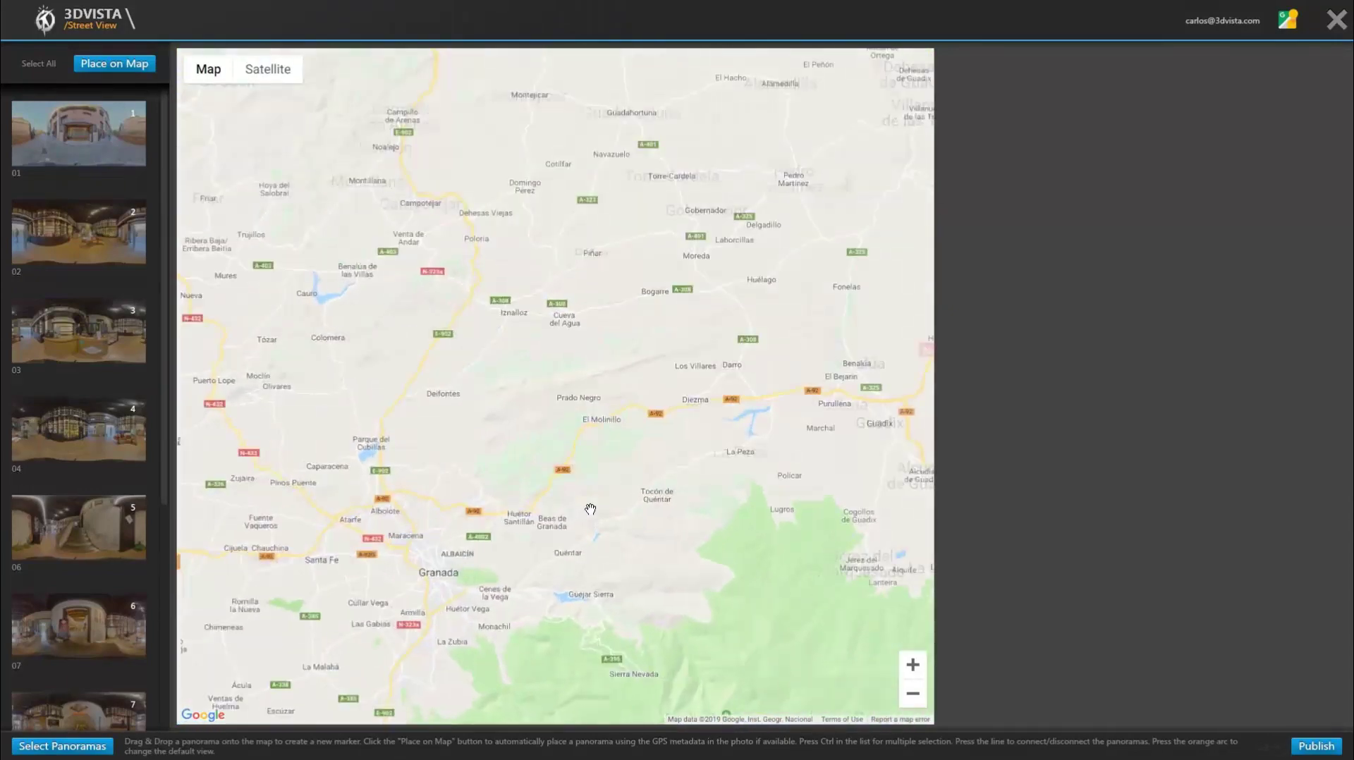
drag(395, 621, 498, 459)
scroll(578, 413, up, 3)
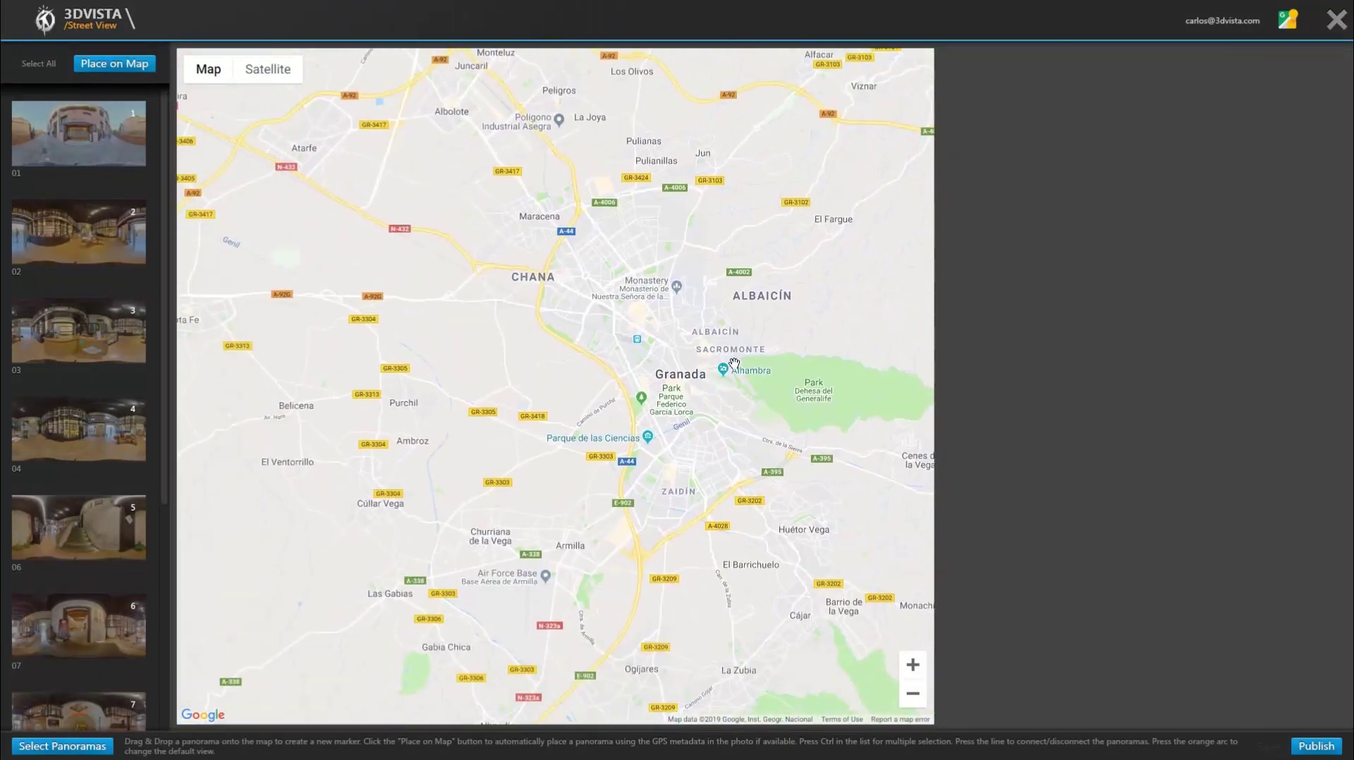
scroll(577, 413, up, 3)
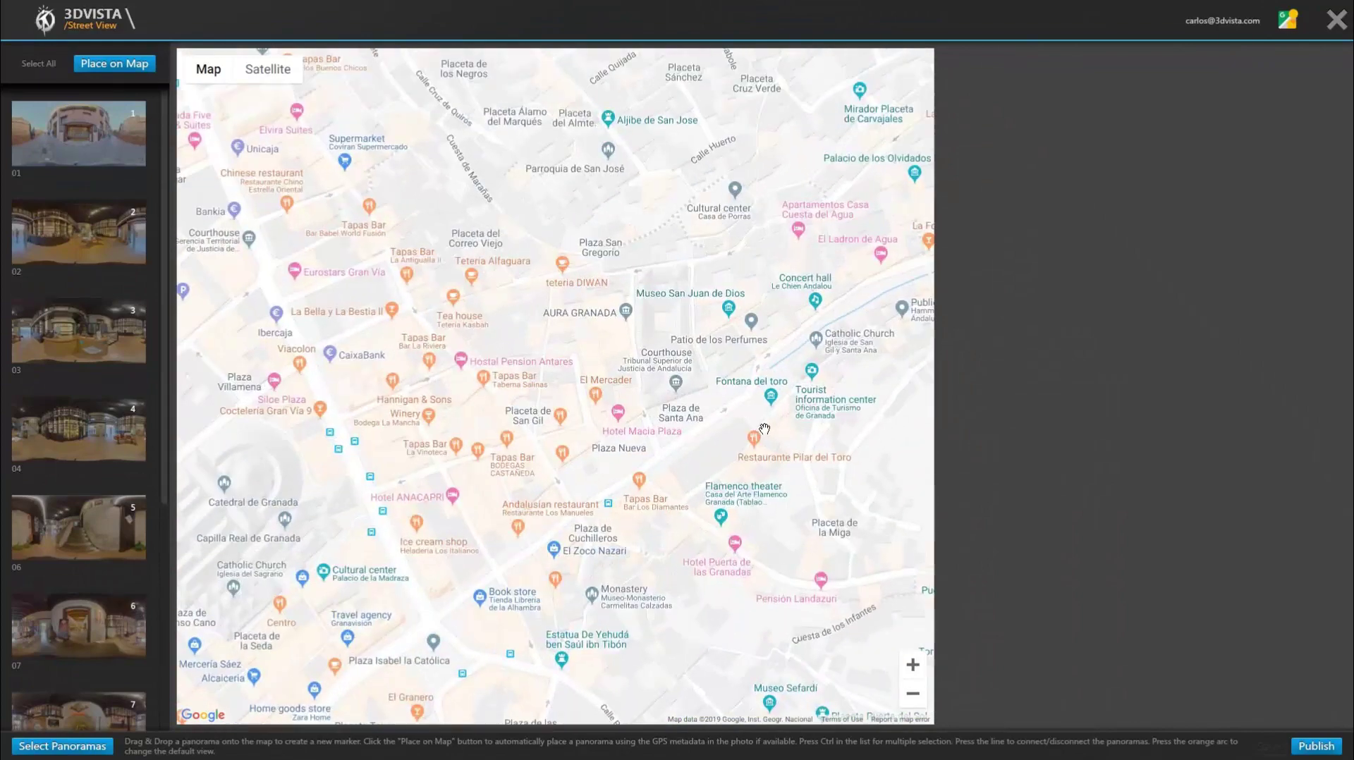
scroll(702, 416, up, 3)
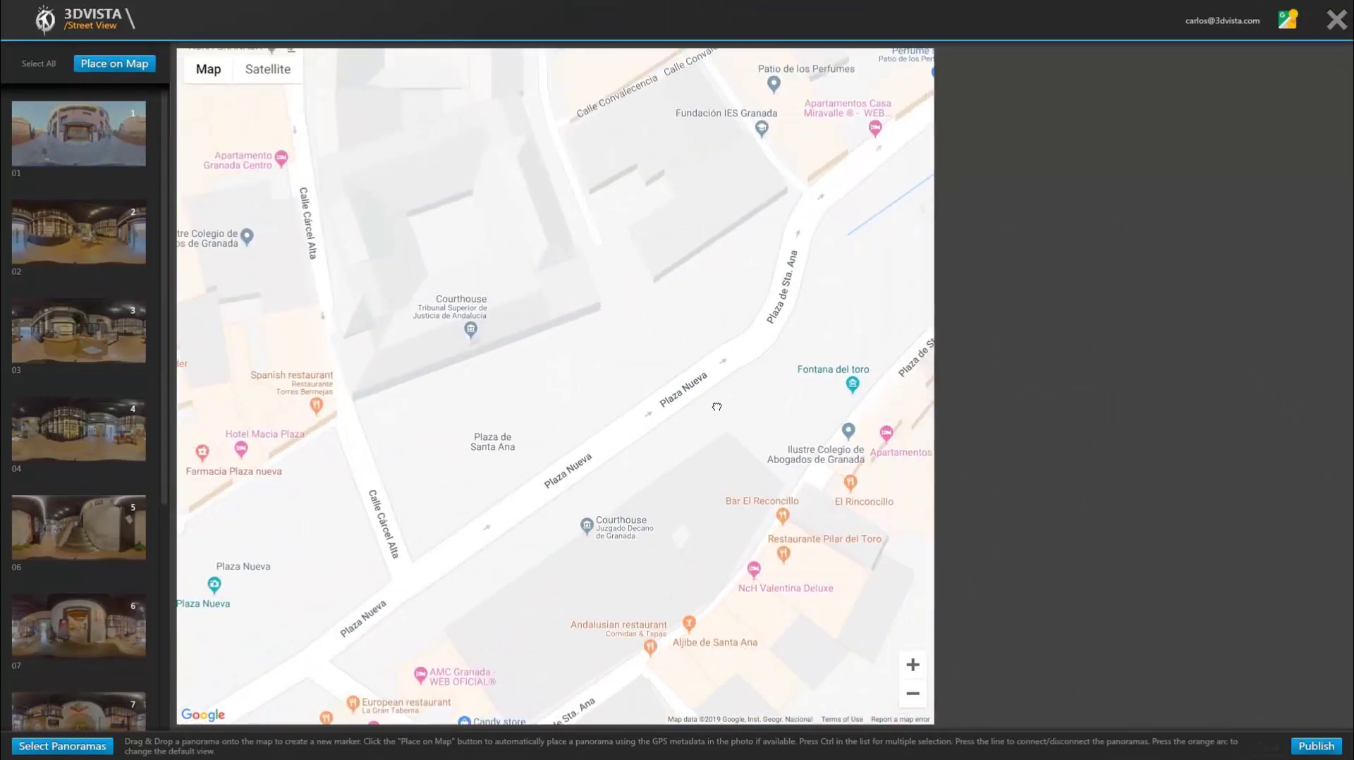
drag(701, 422, 722, 383)
scroll(776, 315, up, 2)
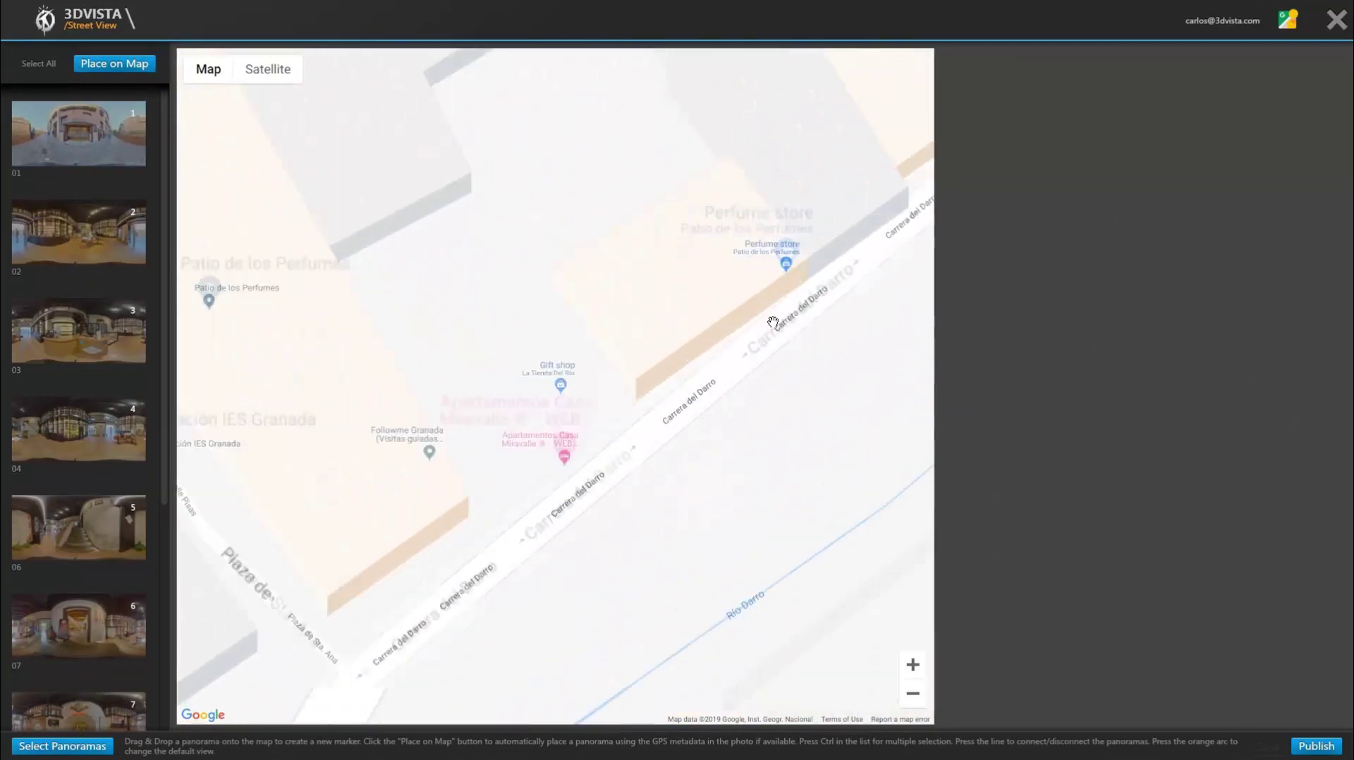
drag(777, 314, 652, 509)
Step: Place panorama 01 on Carrera del Darro, then panoramas 02 and 03 inside the perfume store
click(106, 145)
drag(88, 131, 733, 478)
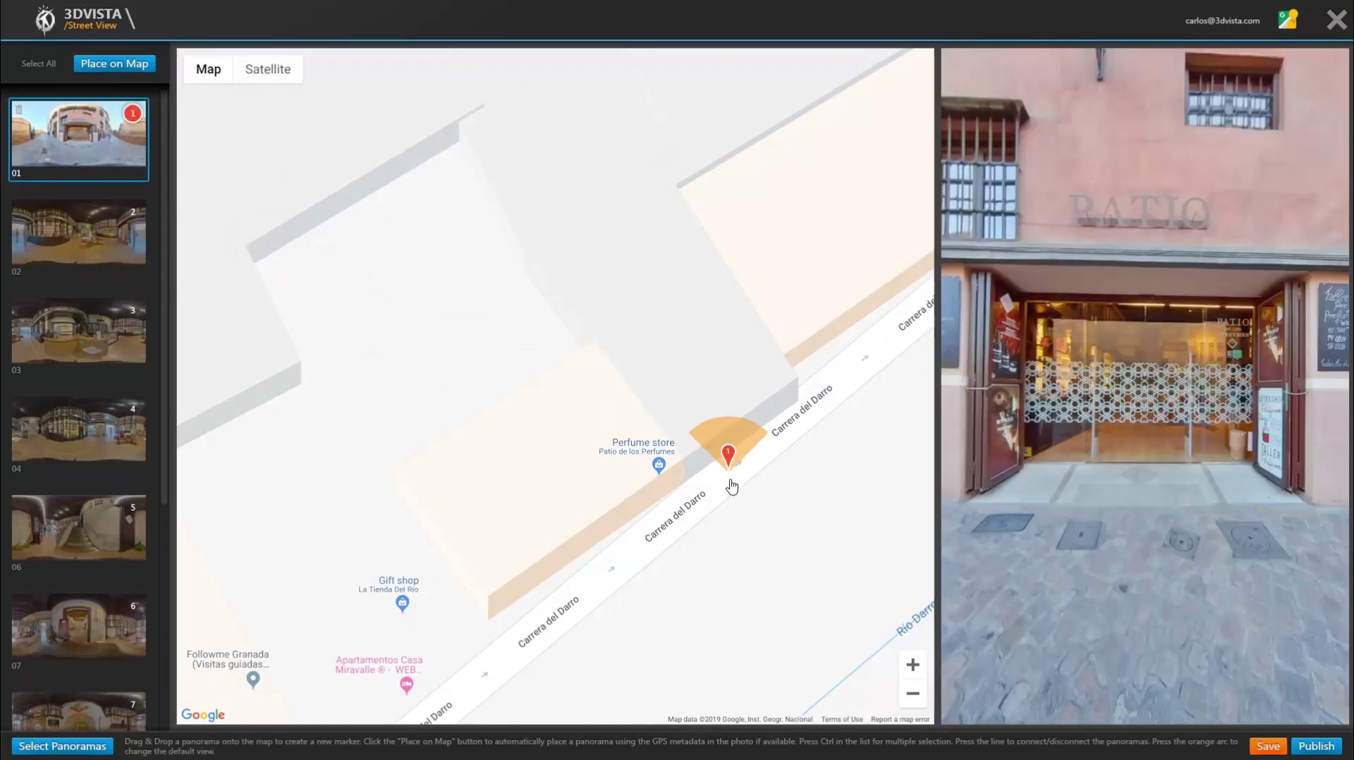
mouse_move(103, 230)
mouse_down()
mouse_move(692, 380)
mouse_move(680, 381)
mouse_up()
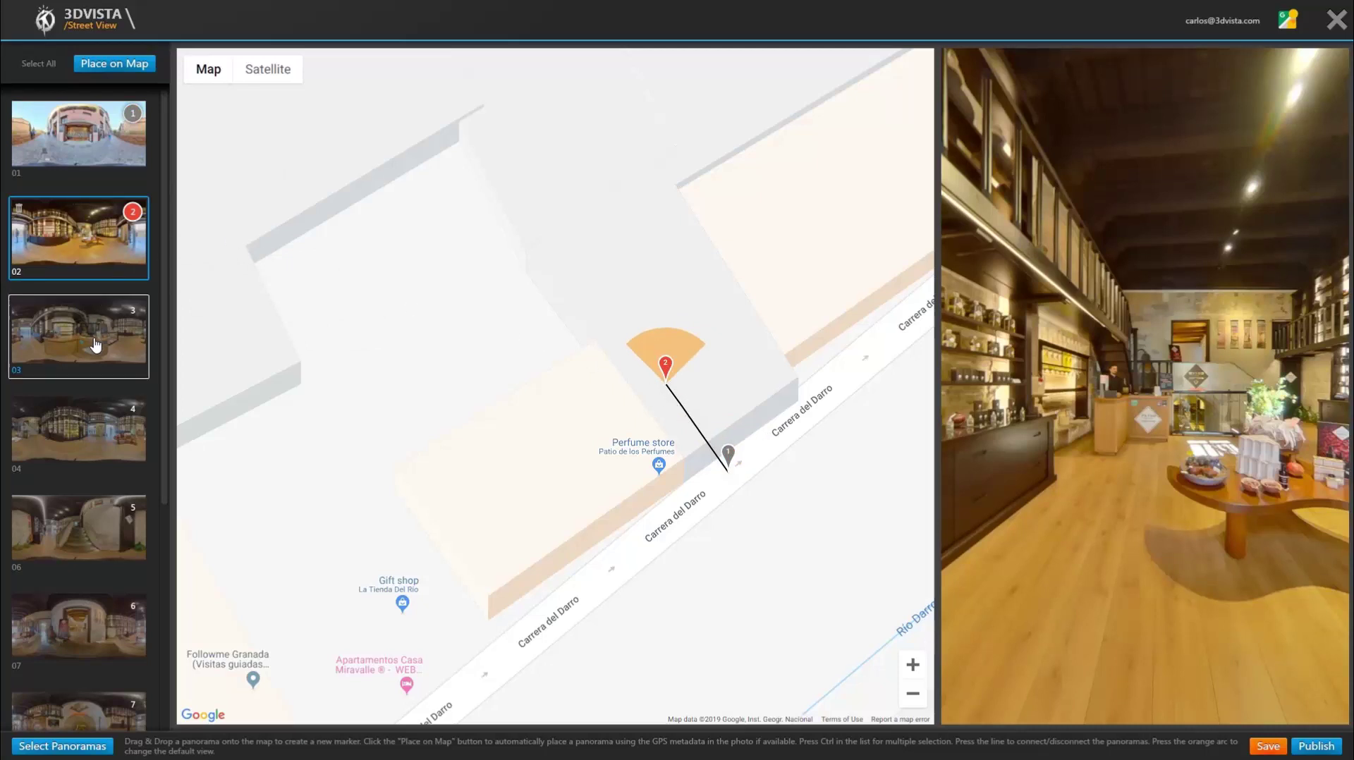
mouse_move(99, 343)
mouse_down()
mouse_move(710, 362)
mouse_move(729, 342)
mouse_move(638, 311)
mouse_move(626, 286)
mouse_move(612, 305)
mouse_move(632, 304)
mouse_up()
Step: Add panoramas 04, 06, 07 and the next one as markers 4–7, then publish to Street View
mouse_move(105, 427)
mouse_down()
mouse_move(190, 429)
mouse_move(731, 314)
mouse_move(707, 315)
mouse_up()
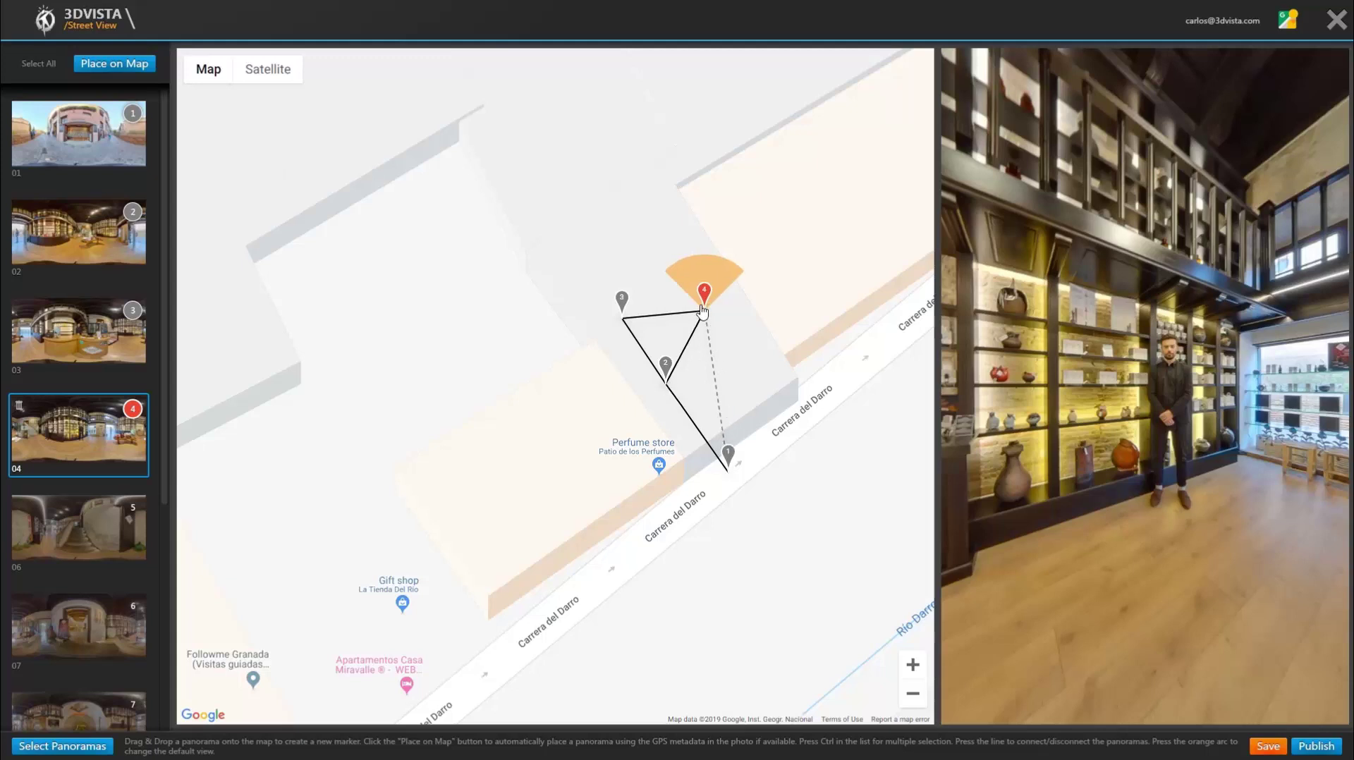
mouse_move(80, 522)
mouse_down()
mouse_move(562, 386)
mouse_move(656, 254)
mouse_move(647, 238)
mouse_up()
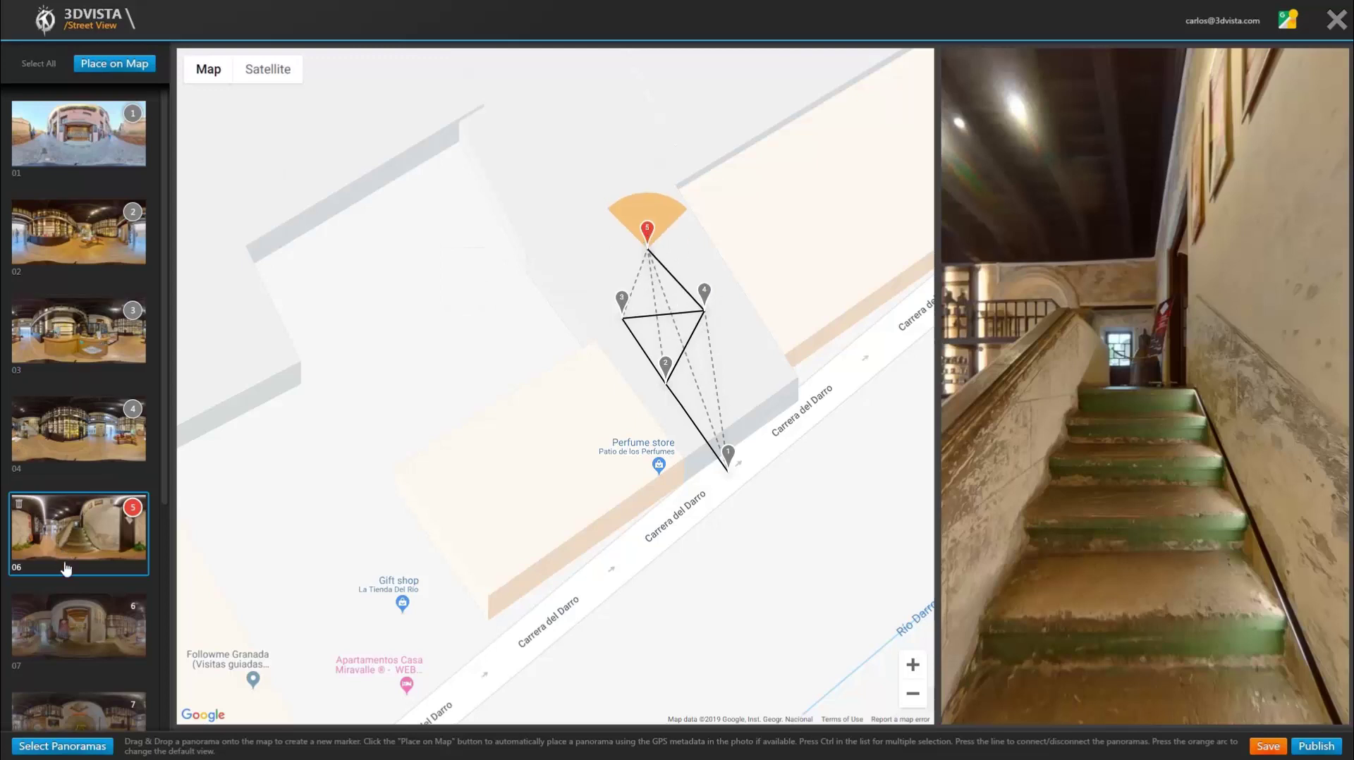
mouse_move(84, 622)
mouse_down()
mouse_move(493, 425)
mouse_move(608, 248)
mouse_move(585, 266)
mouse_up()
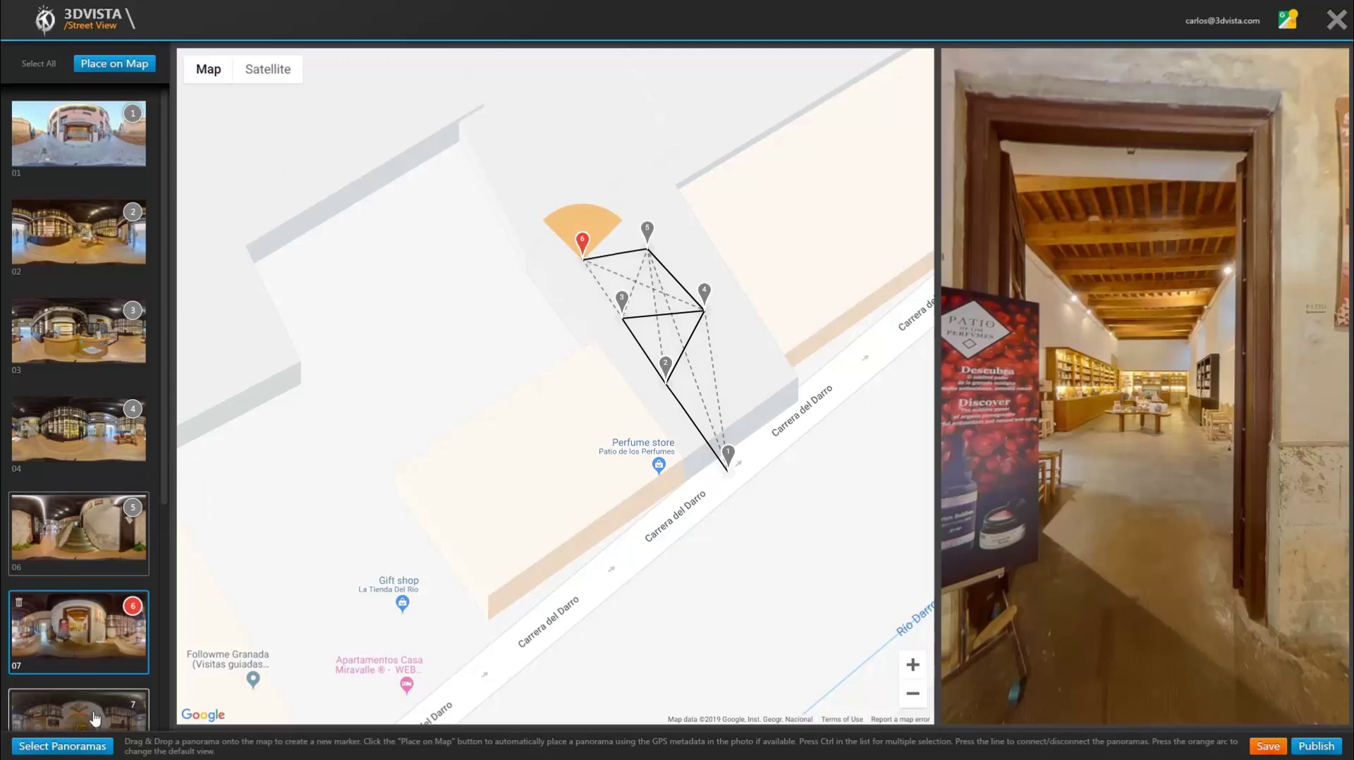
mouse_move(77, 709)
mouse_down()
mouse_move(367, 557)
mouse_move(583, 183)
mouse_move(615, 226)
mouse_up()
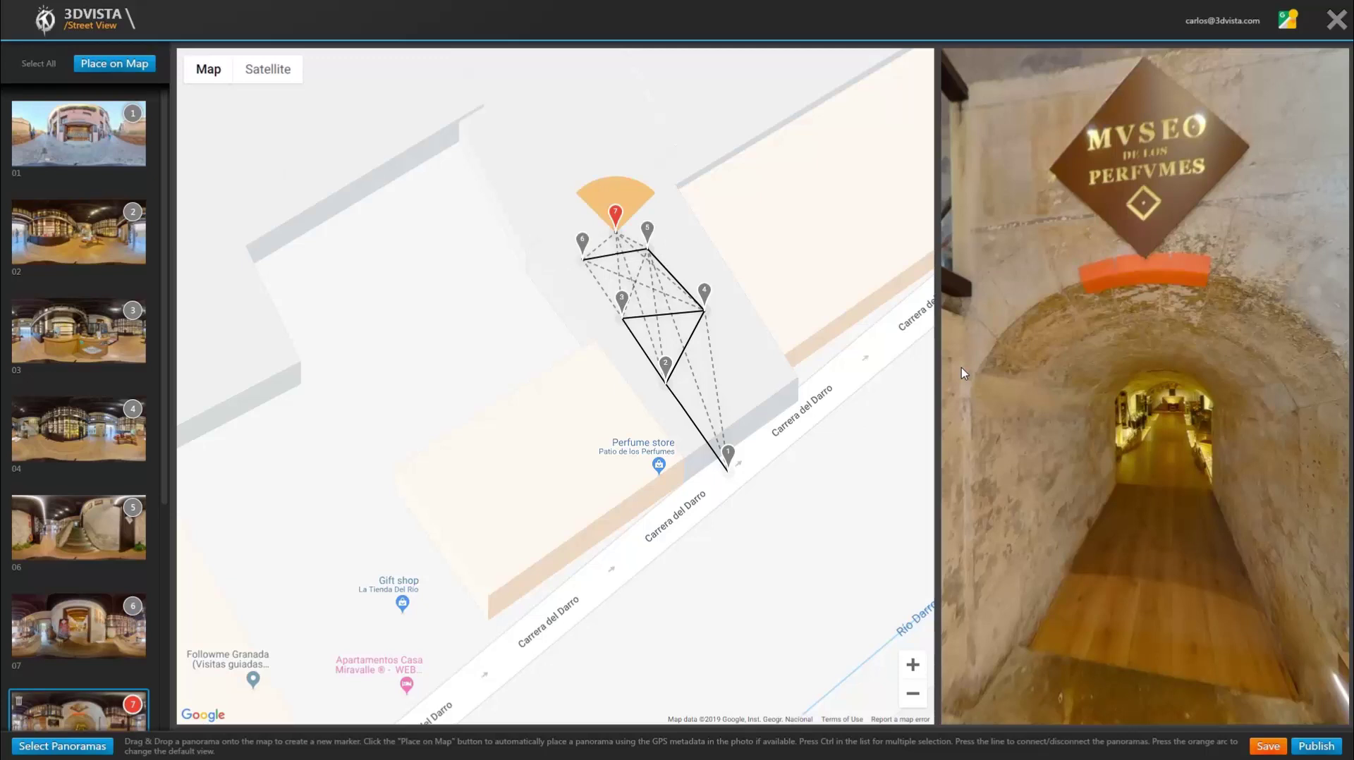
click(1319, 750)
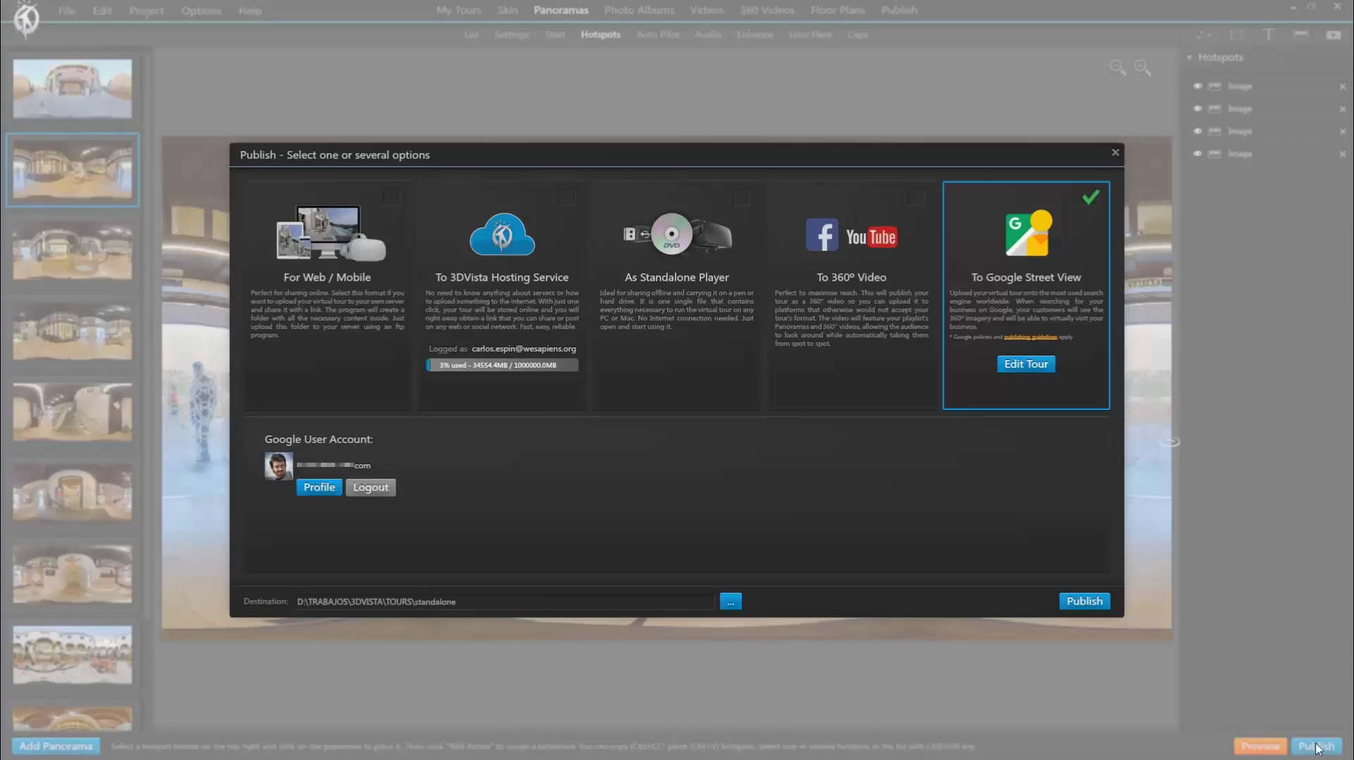